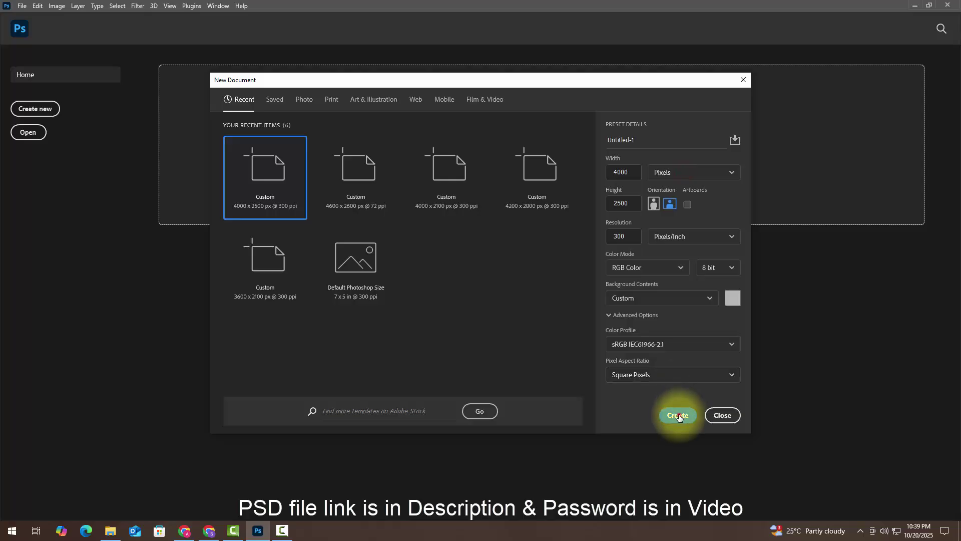
# Create a 4000 x 2500 px document at 300 ppi and add a gradient fill layer using the Black, White preset.
pyautogui.click(678, 415)
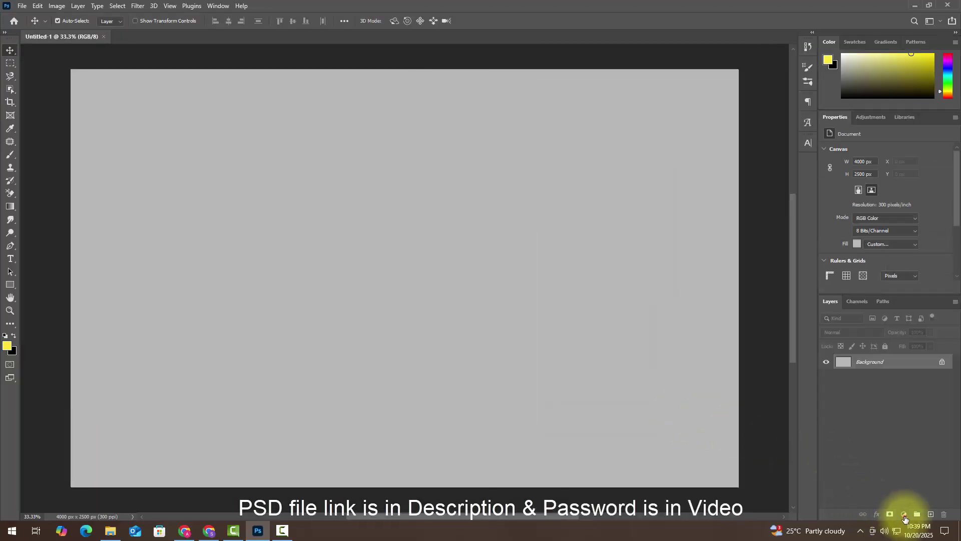
pyautogui.click(904, 514)
pyautogui.click(908, 348)
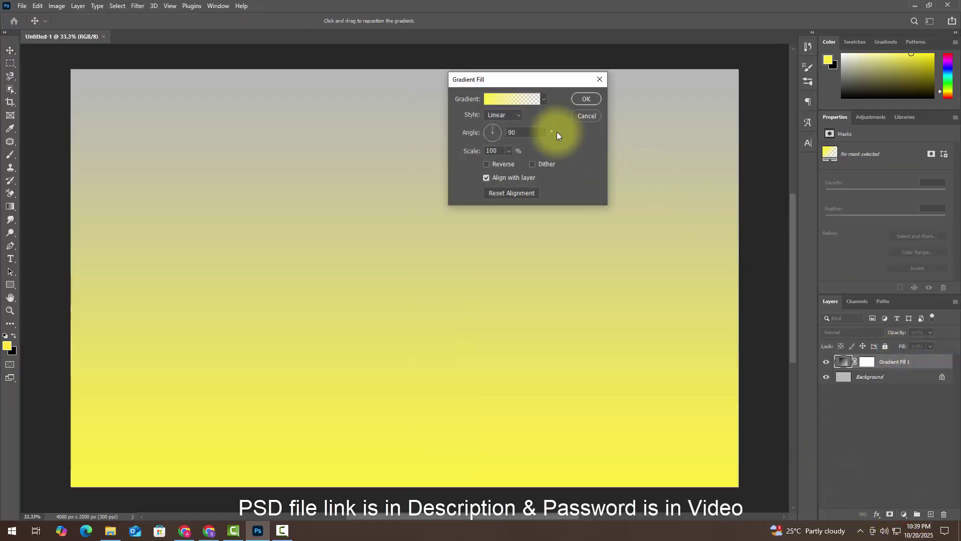
pyautogui.click(515, 101)
pyautogui.click(452, 65)
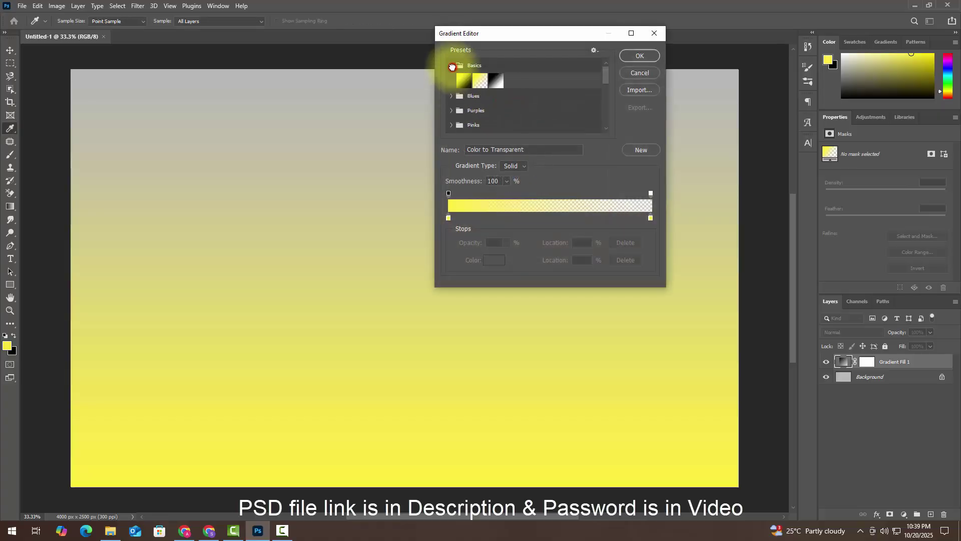
pyautogui.click(496, 80)
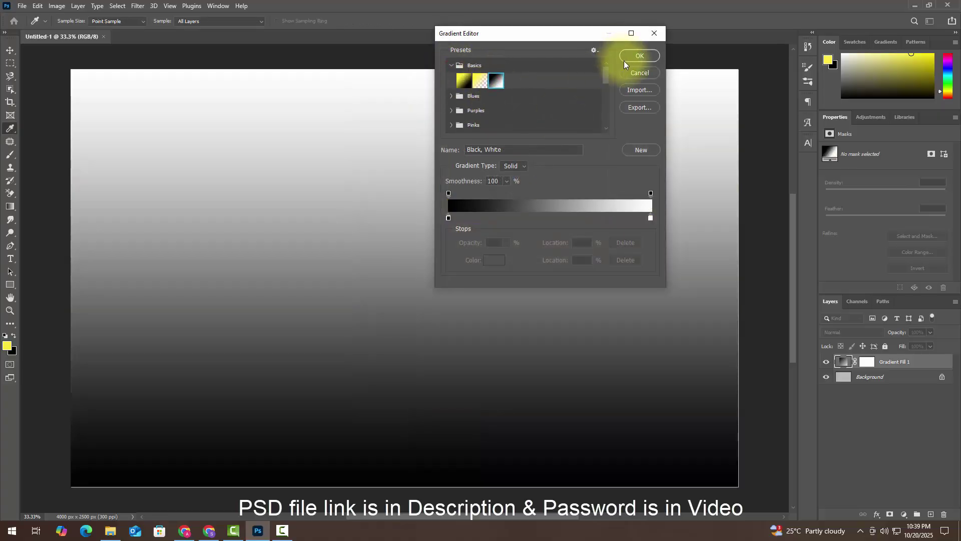
pyautogui.click(636, 57)
# Make the gradient fill Radial at 150% scale, with Reverse and Dither enabled.
pyautogui.click(500, 115)
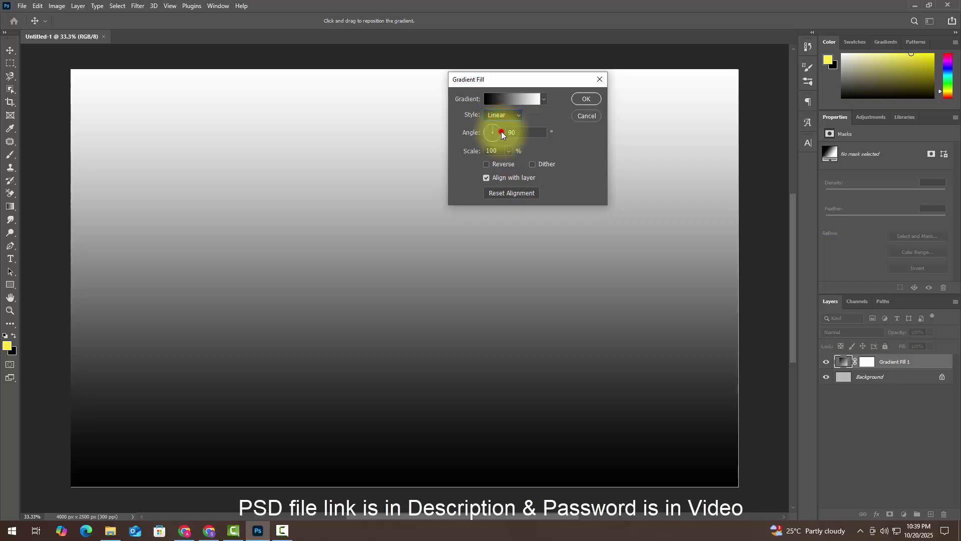
pyautogui.click(500, 133)
pyautogui.doubleClick(498, 150)
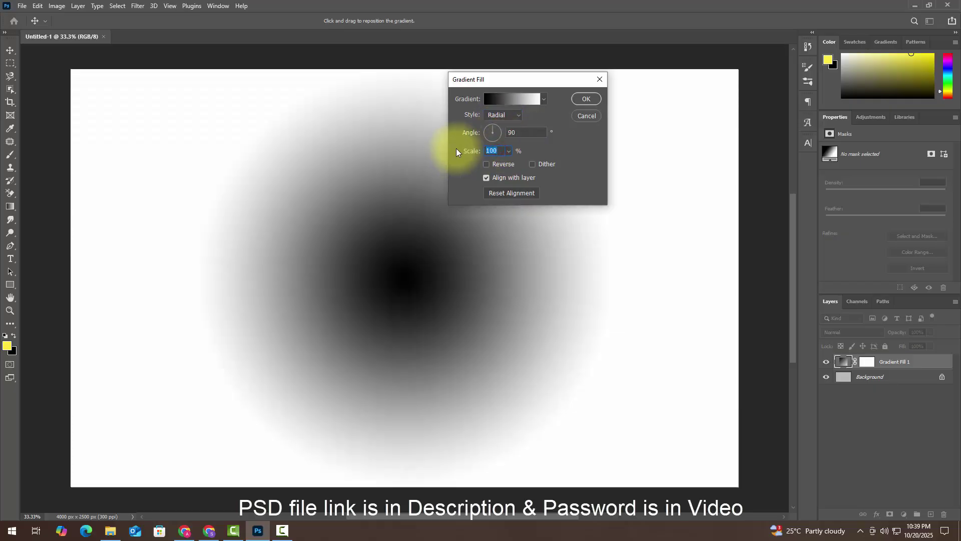
pyautogui.write('150')
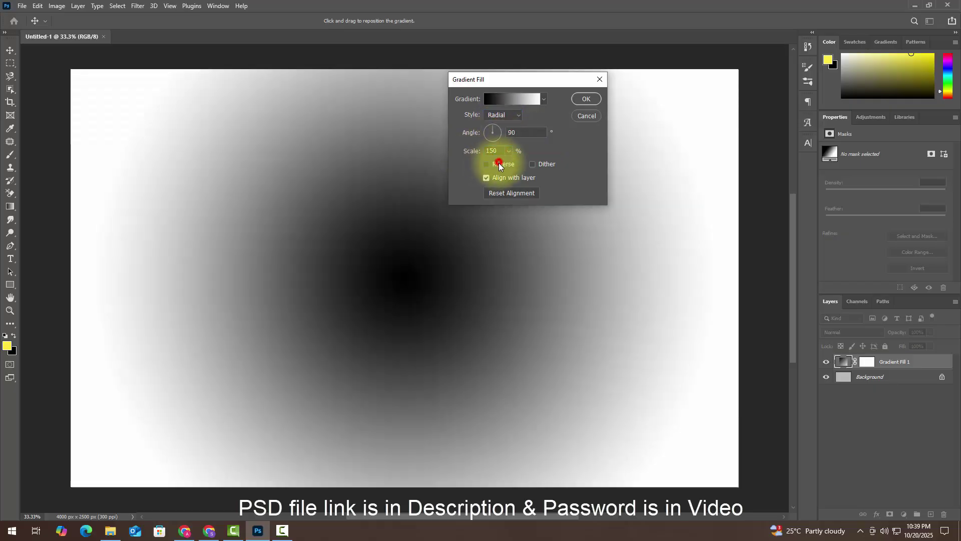
pyautogui.click(499, 164)
pyautogui.click(532, 164)
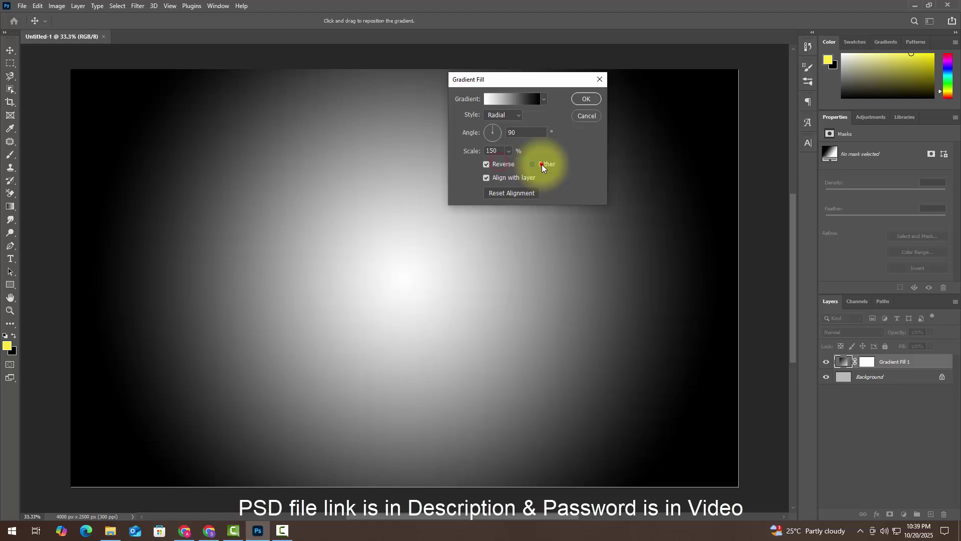
pyautogui.click(589, 98)
# Blend the gradient fill layer as Overlay, then unlock the background layer and group both layers as Background.
pyautogui.click(849, 331)
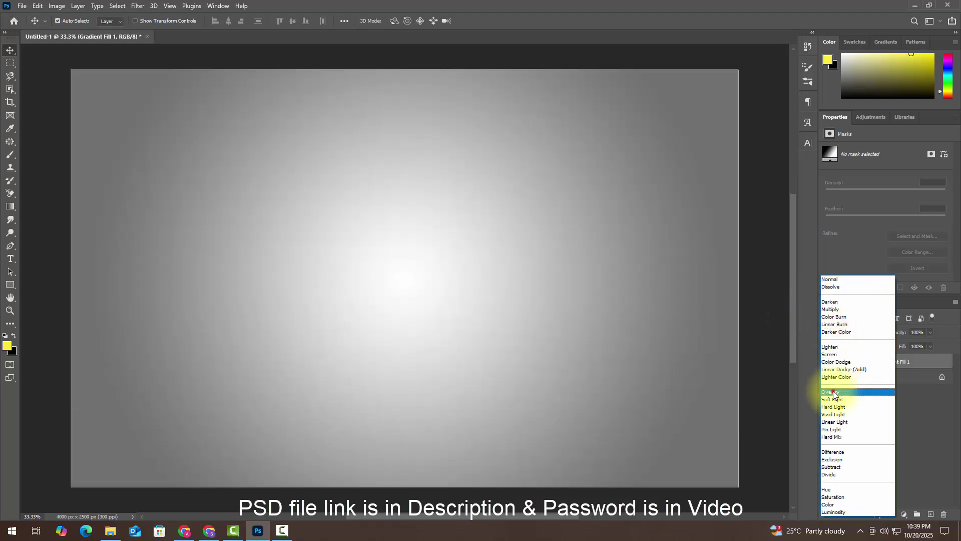
pyautogui.click(833, 393)
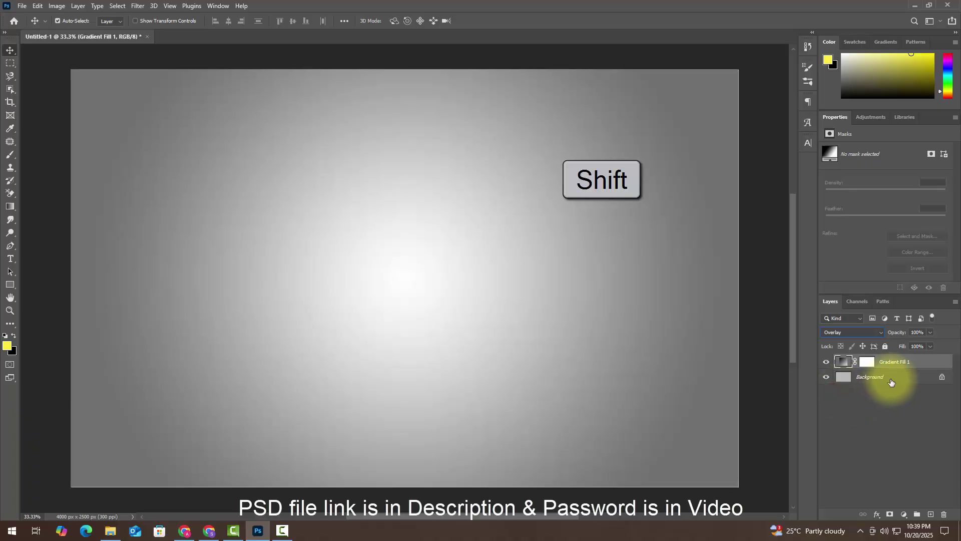
pyautogui.keyDown('shift'); pyautogui.click(943, 377); pyautogui.keyUp('shift')
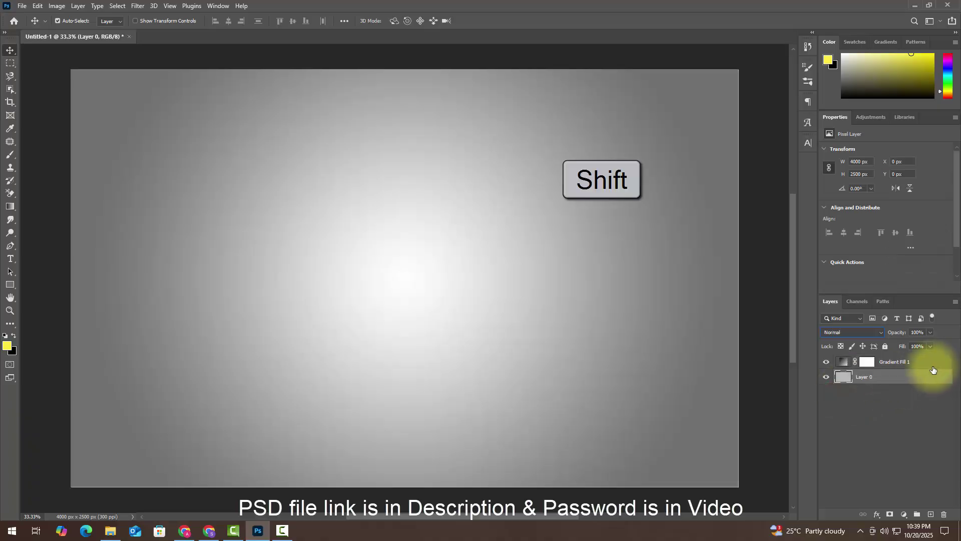
pyautogui.click(917, 513)
pyautogui.click(862, 361)
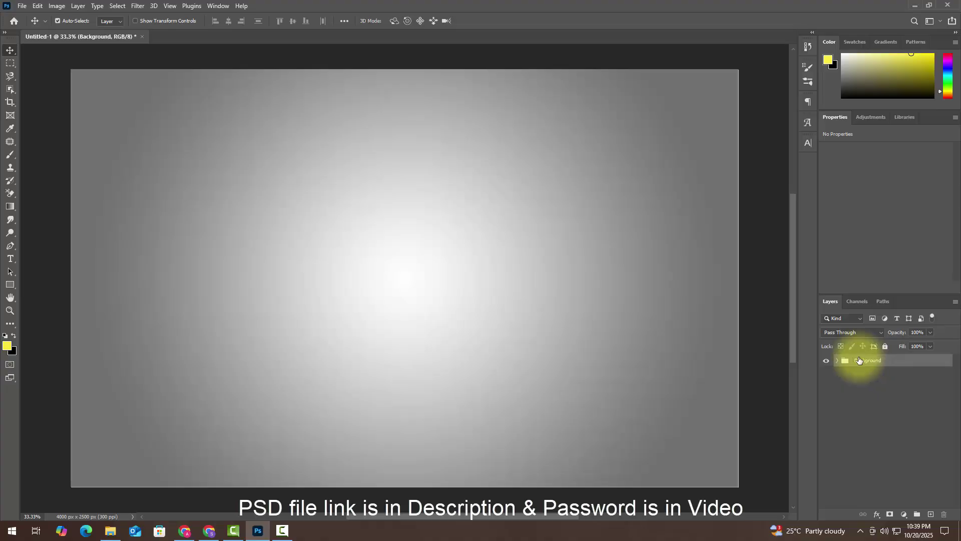
# Add a text layer reading "Chrome" in the Carol Gothic font near the middle of the canvas.
pyautogui.click(11, 258)
pyautogui.click(98, 261)
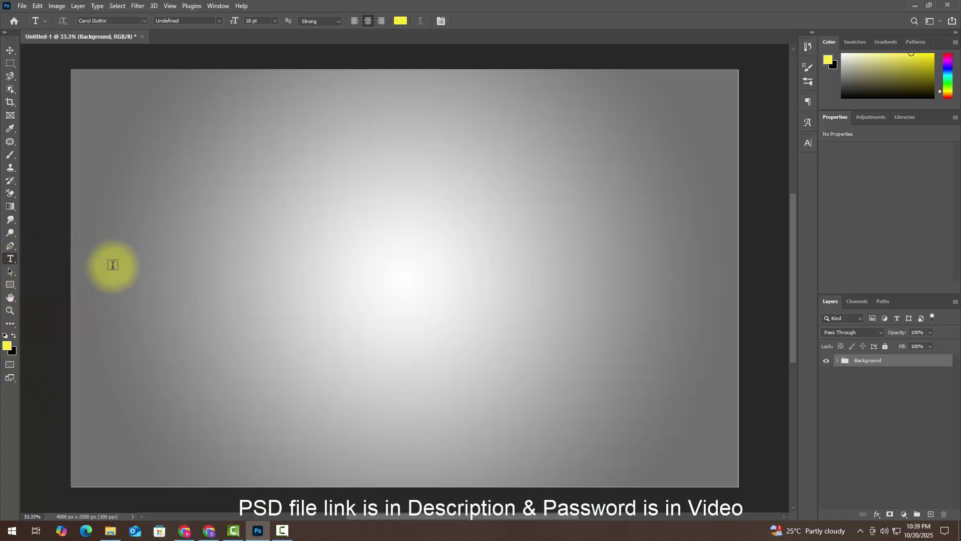
pyautogui.click(374, 299)
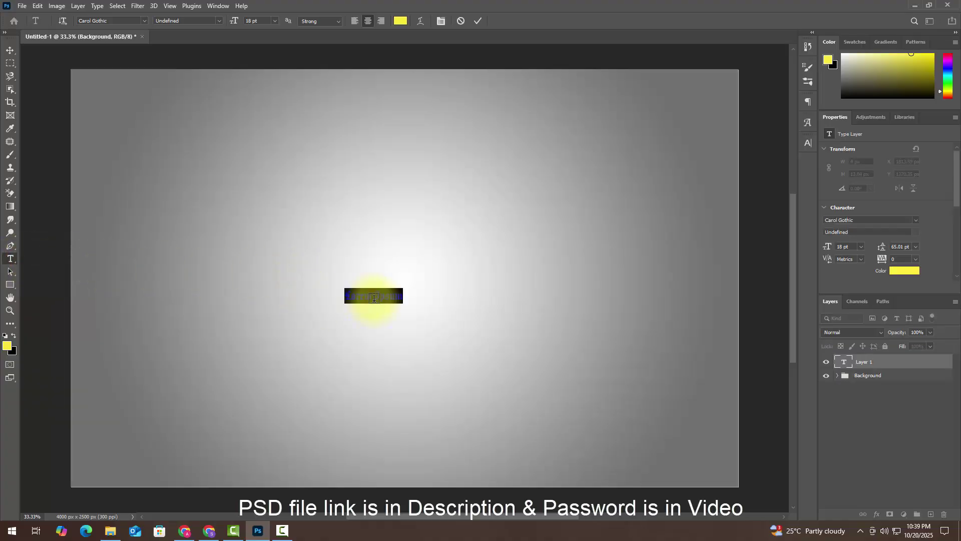
pyautogui.press('BackSpace')
pyautogui.write('Chrome')
# Set the "Chrome" text to black (000000) at a size of 285 pt.
pyautogui.doubleClick(374, 299)
pyautogui.click(400, 20)
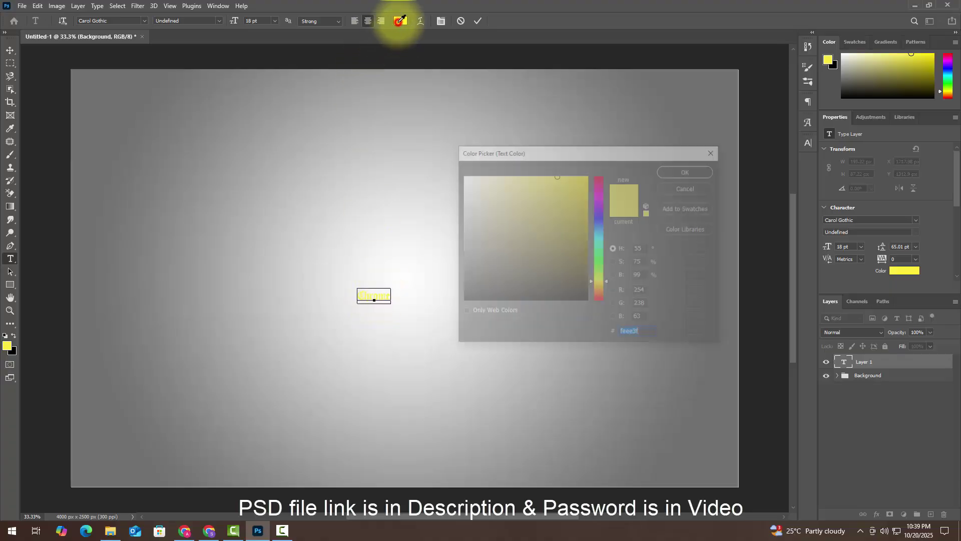
pyautogui.moveTo(575, 264); pyautogui.dragTo(583, 320)
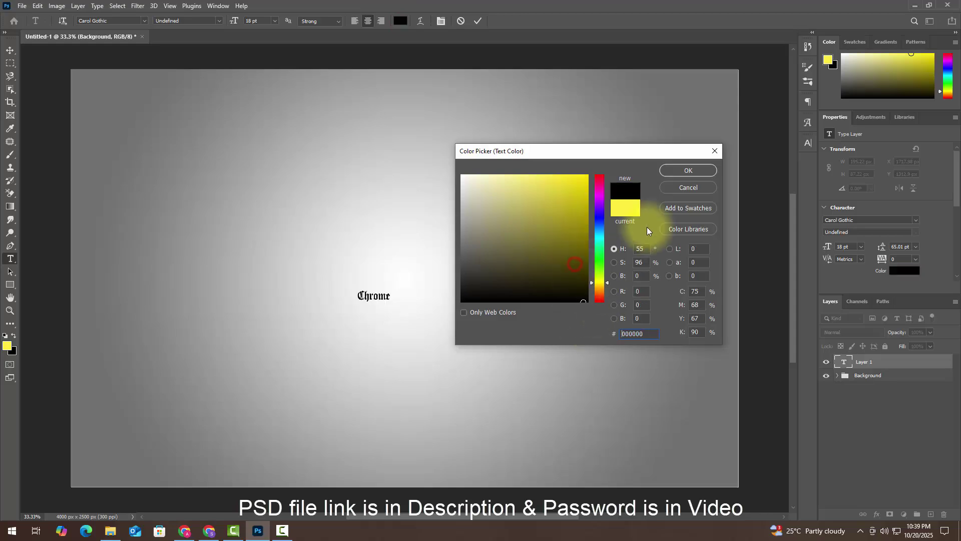
pyautogui.click(692, 174)
pyautogui.click(253, 22)
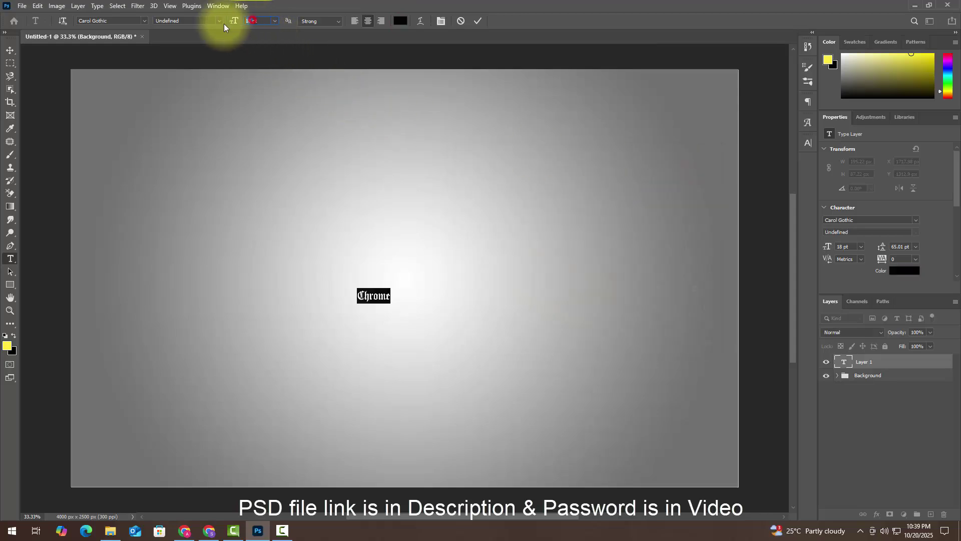
pyautogui.write('285')
pyautogui.press('Return')
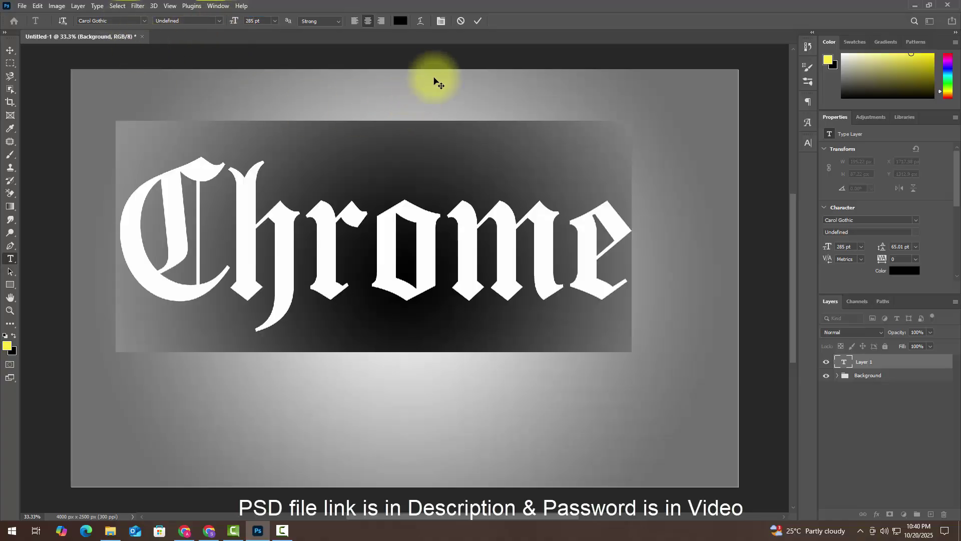
pyautogui.click(475, 21)
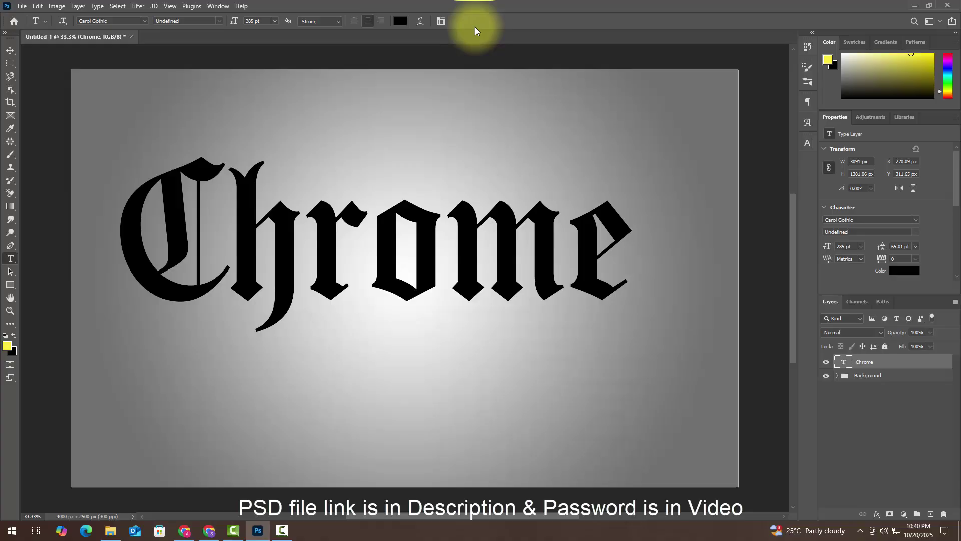
# Center the "Chrome" text horizontally and vertically on the canvas and convert its layer to a smart object.
pyautogui.click(10, 50)
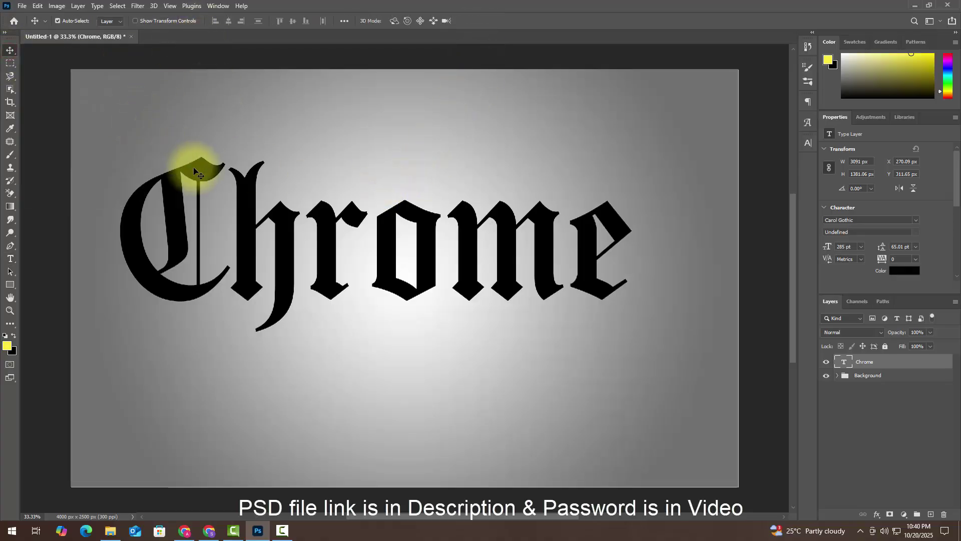
pyautogui.hotkey('ctrl', 'a')
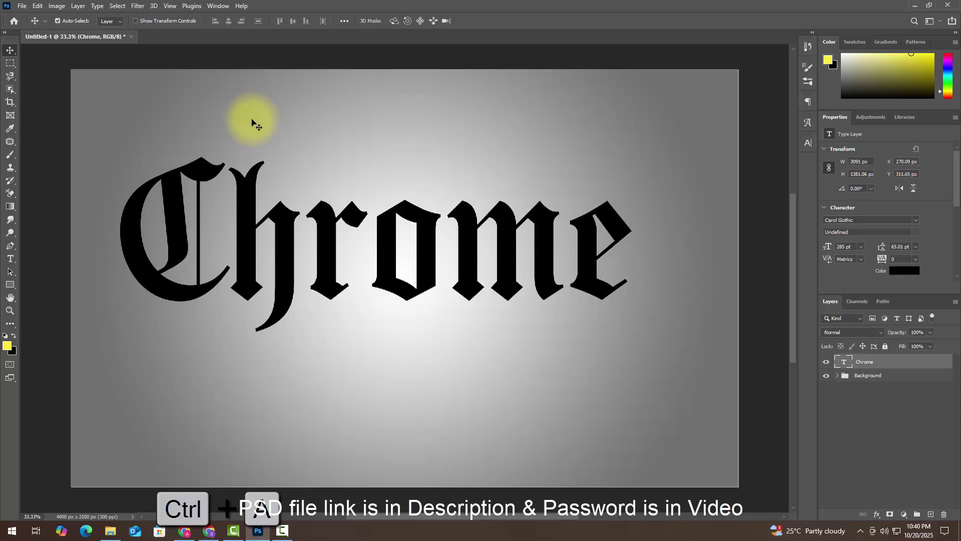
pyautogui.click(229, 21)
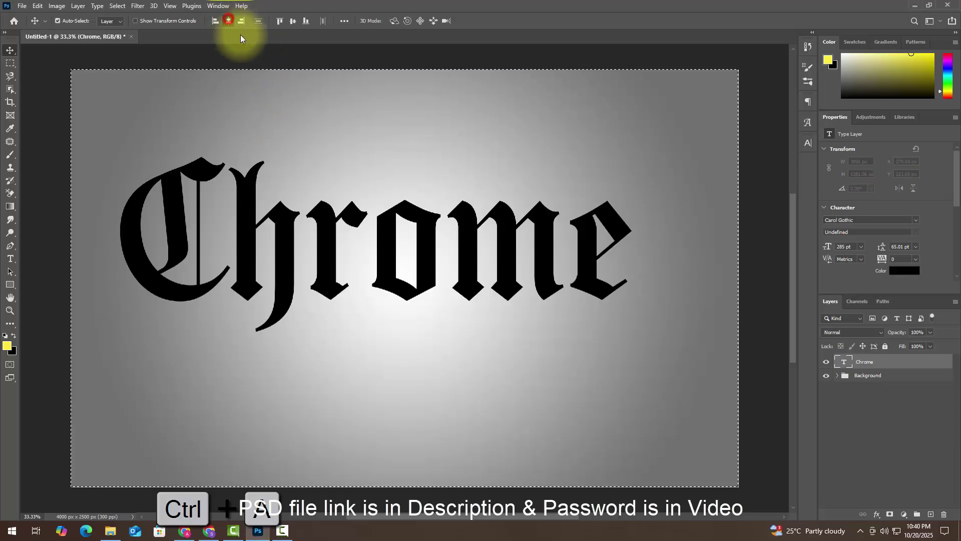
pyautogui.click(293, 22)
pyautogui.hotkey('ctrl', 'd')
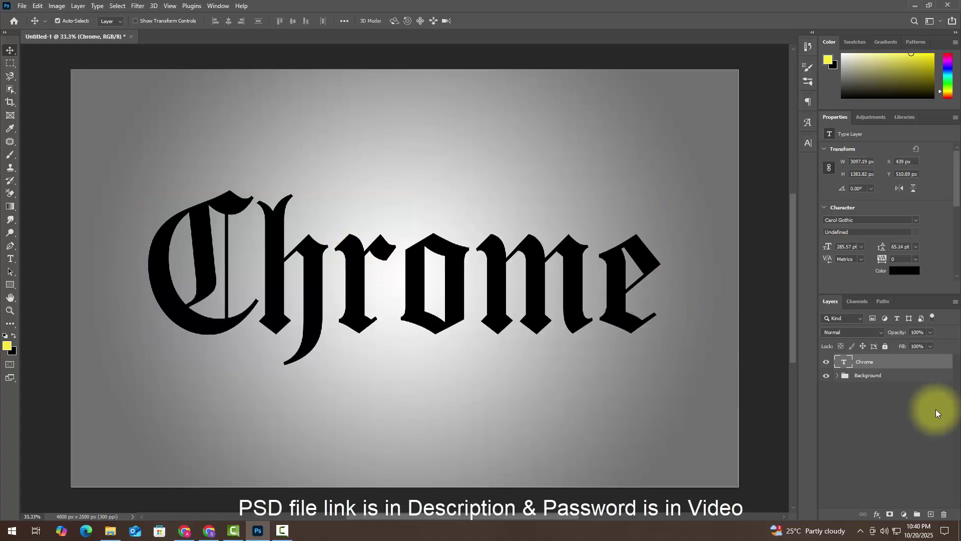
pyautogui.rightClick(872, 361)
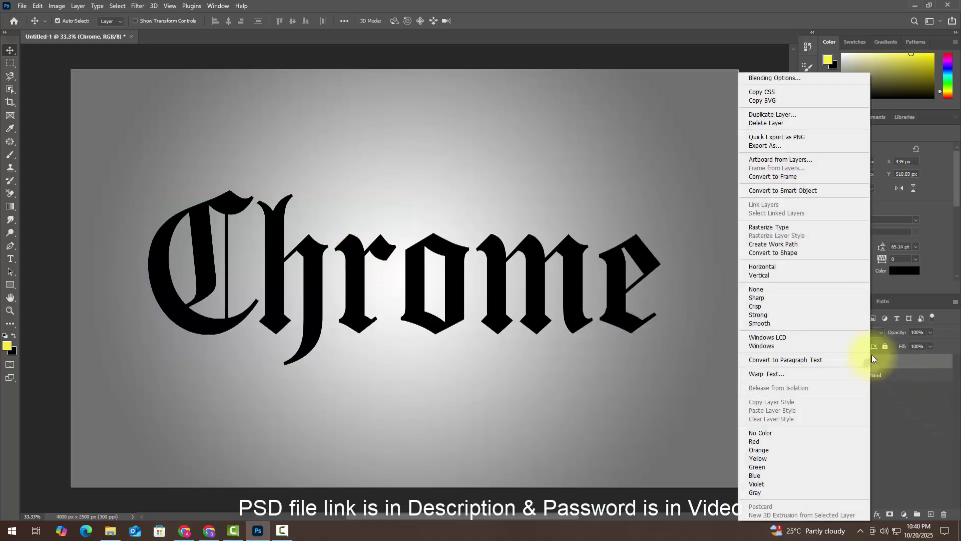
pyautogui.click(818, 189)
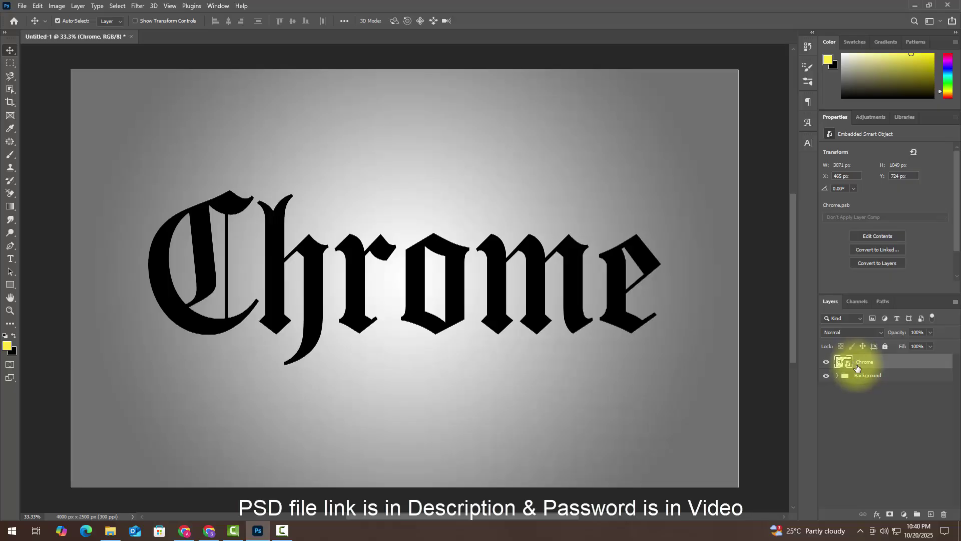
# Set the Chrome layer's opacity to 94% and its fill opacity to 0% in the blending options.
pyautogui.click(877, 514)
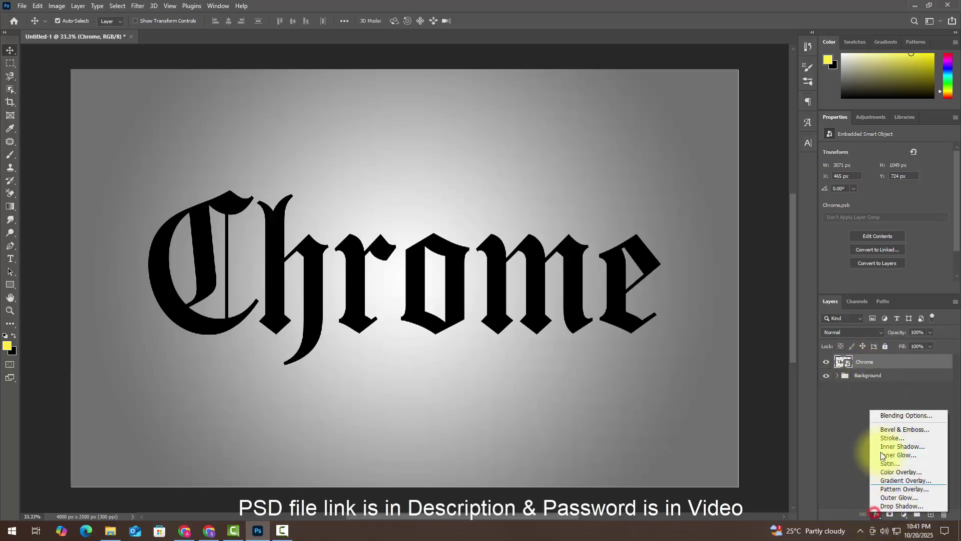
pyautogui.press('9')
pyautogui.press('4')
pyautogui.click(888, 413)
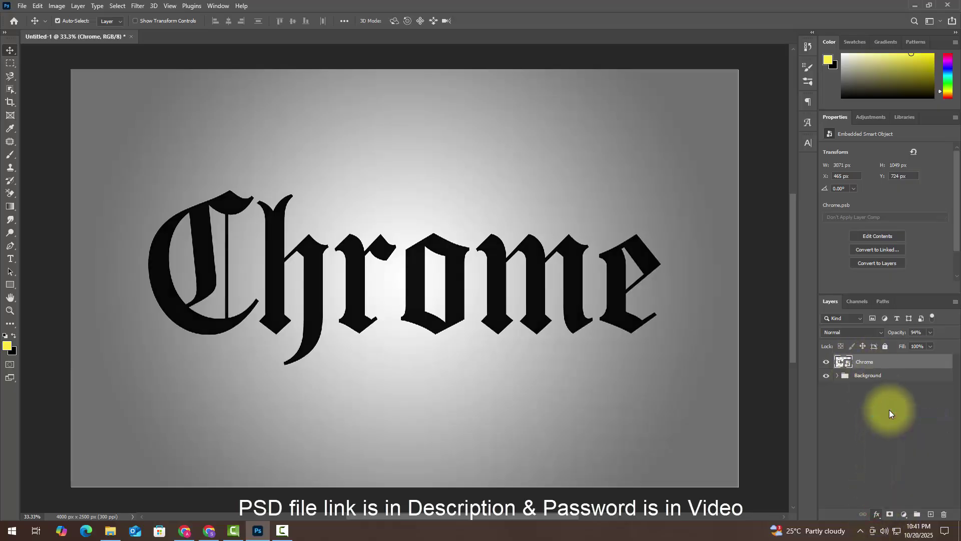
pyautogui.moveTo(682, 50); pyautogui.dragTo(579, 73)
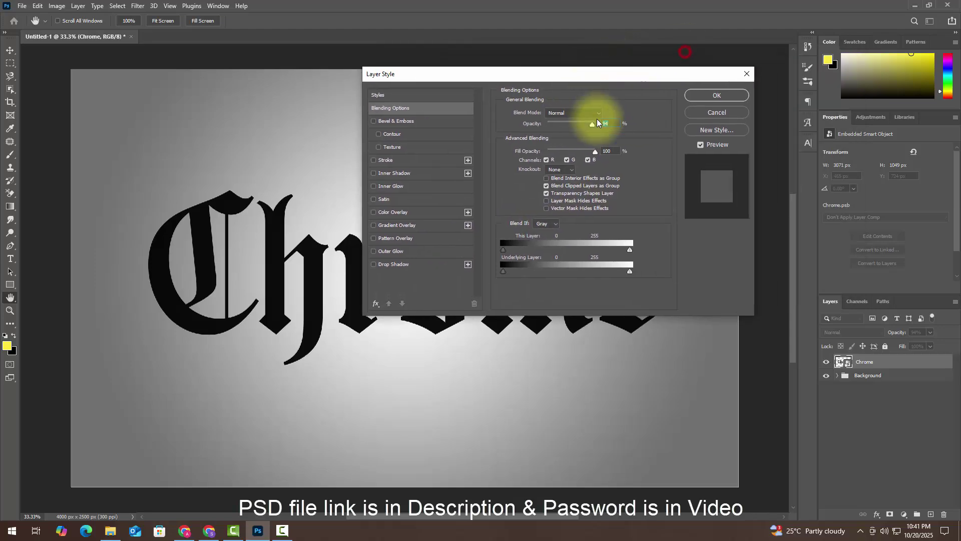
pyautogui.click(615, 150)
pyautogui.write('0')
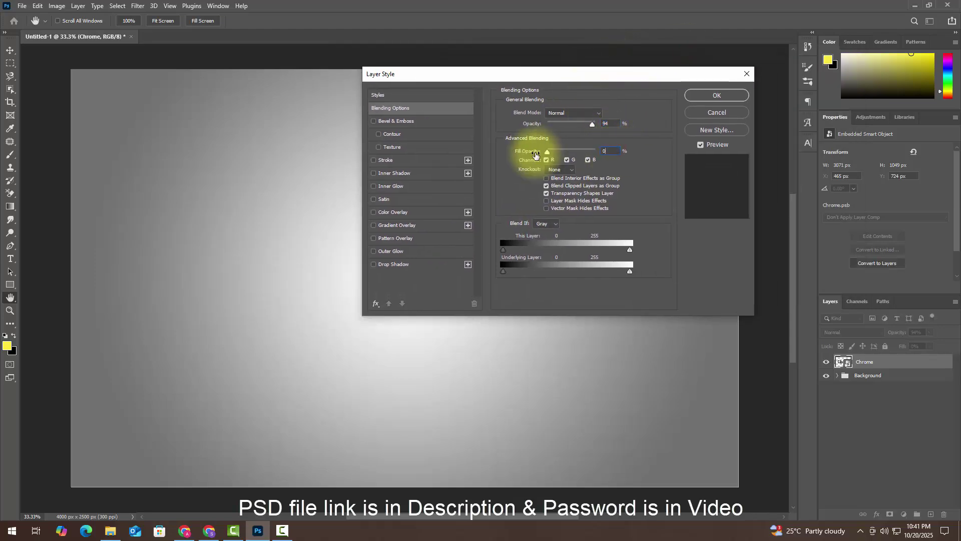
# Add a white Outer Glow to the Chrome layer with Color Dodge, 50% opacity, 9% noise, 250 px size and 50% range.
pyautogui.click(412, 251)
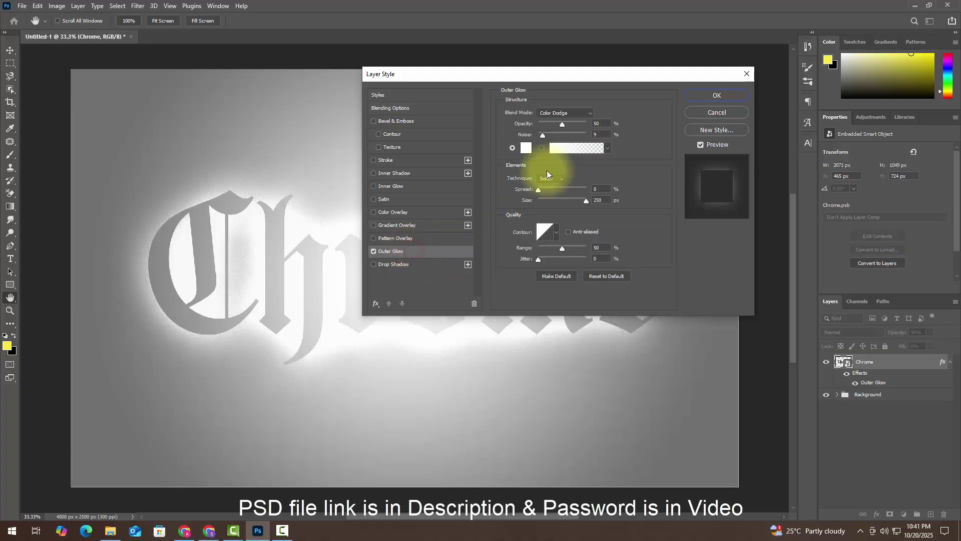
pyautogui.click(600, 134)
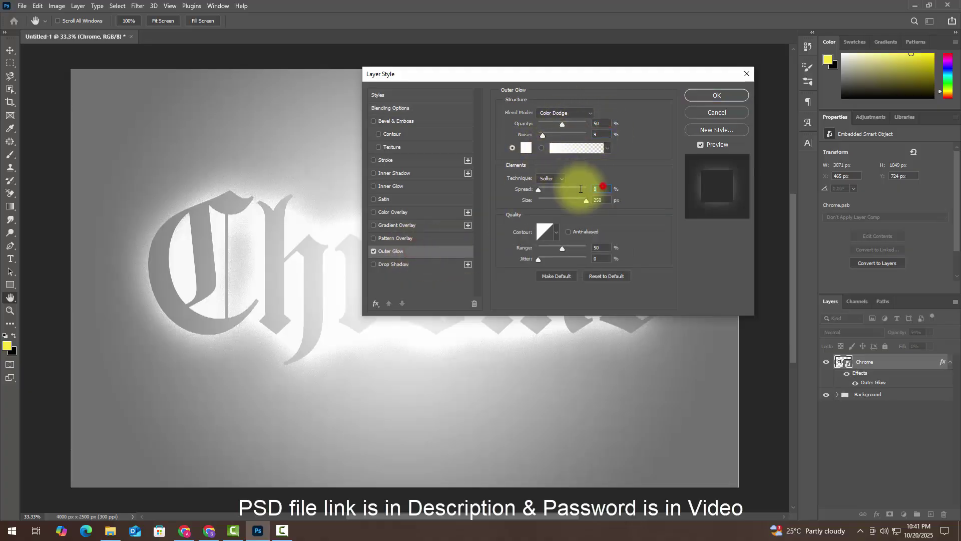
pyautogui.click(601, 199)
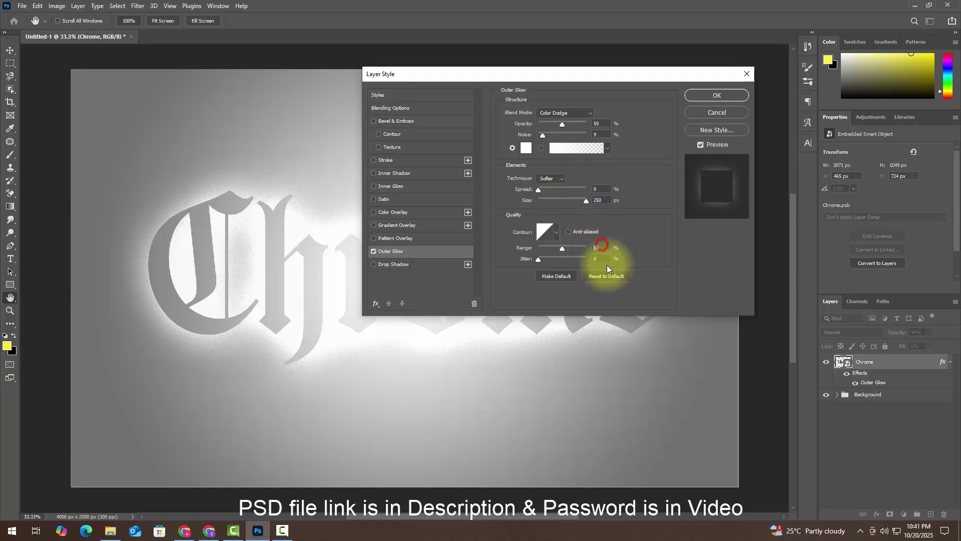
pyautogui.click(601, 258)
# Add a black (000000) Drop Shadow to the Chrome layer with Multiply, 66% opacity, 90° angle, 19 px distance and 21 px size.
pyautogui.click(419, 266)
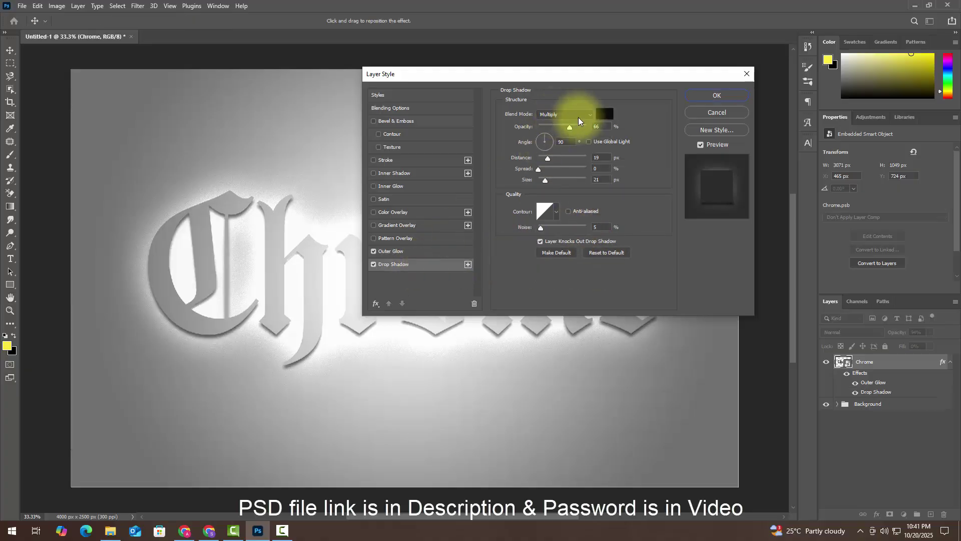
pyautogui.click(605, 114)
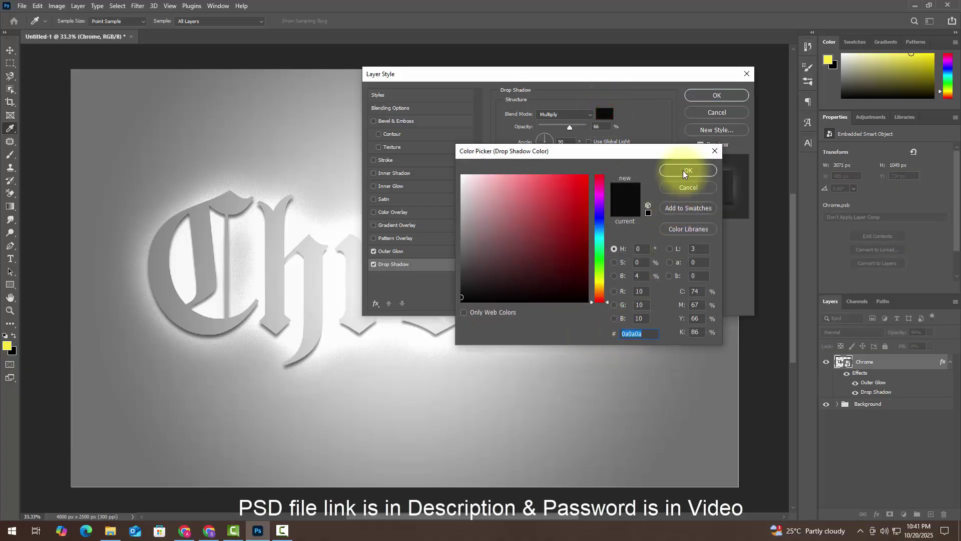
pyautogui.moveTo(547, 269); pyautogui.dragTo(621, 333)
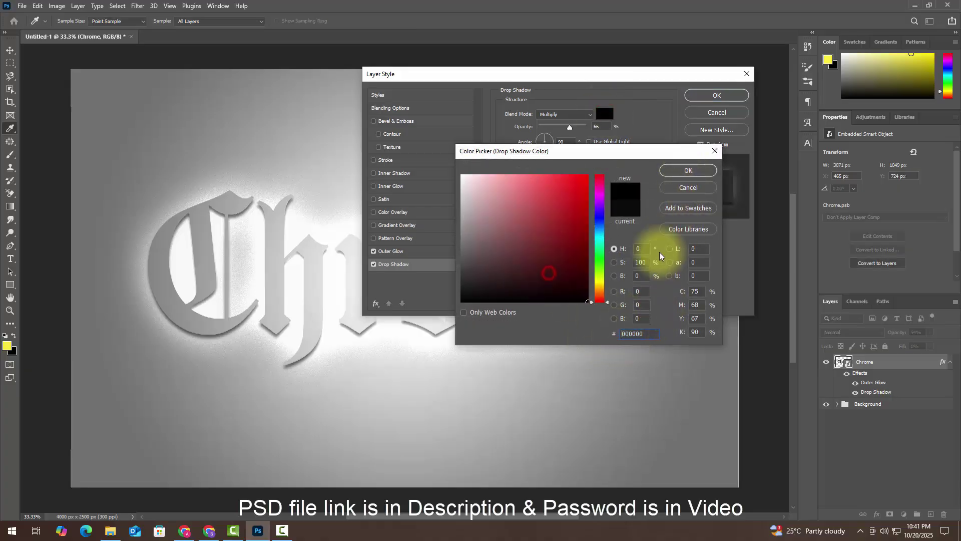
pyautogui.click(684, 171)
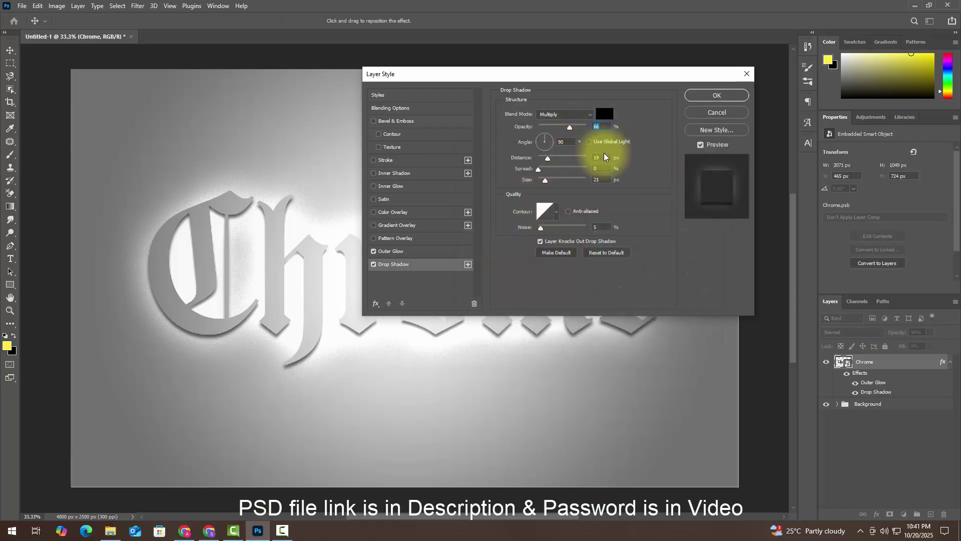
pyautogui.moveTo(604, 157); pyautogui.dragTo(579, 180)
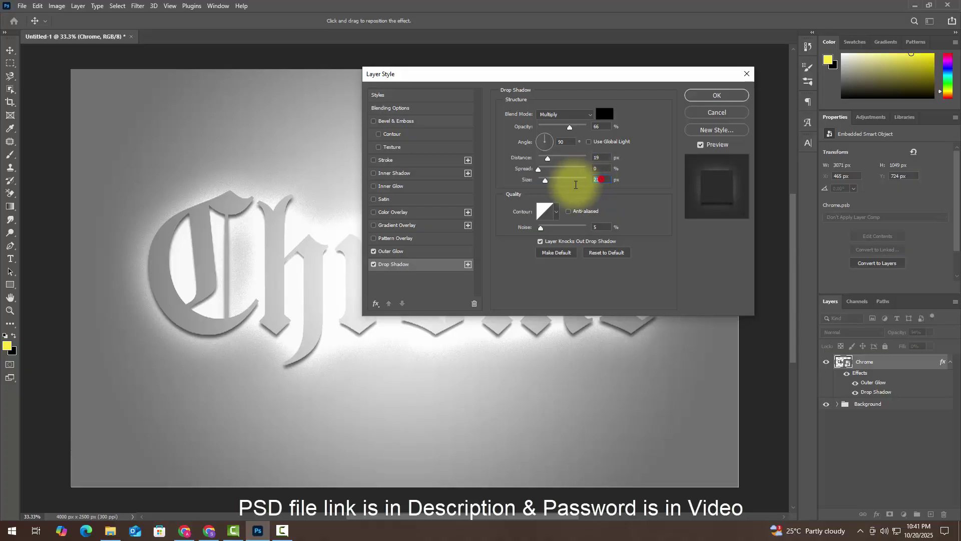
# Add and apply a second black Drop Shadow with 76% opacity, 63 px distance, 65 px size and 5% noise.
pyautogui.click(467, 264)
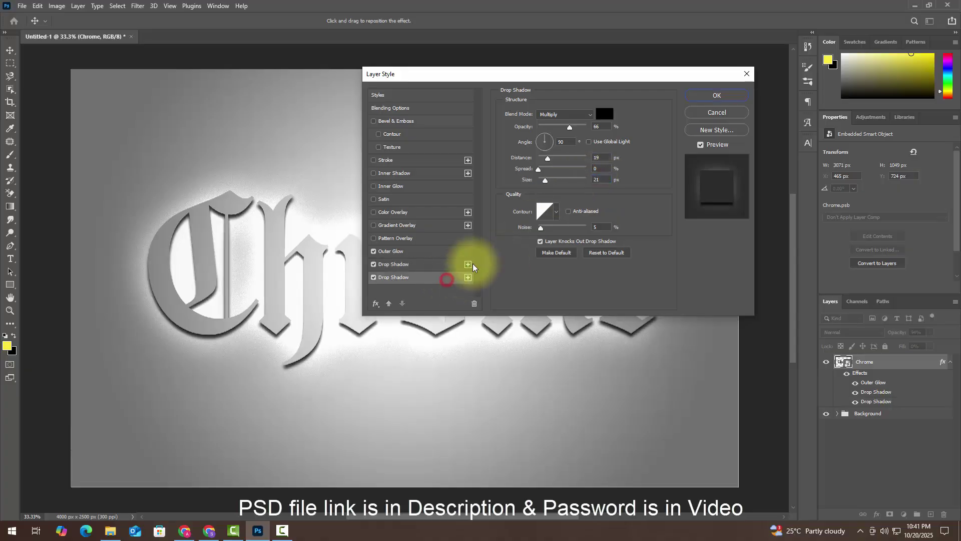
pyautogui.moveTo(604, 126); pyautogui.dragTo(574, 131)
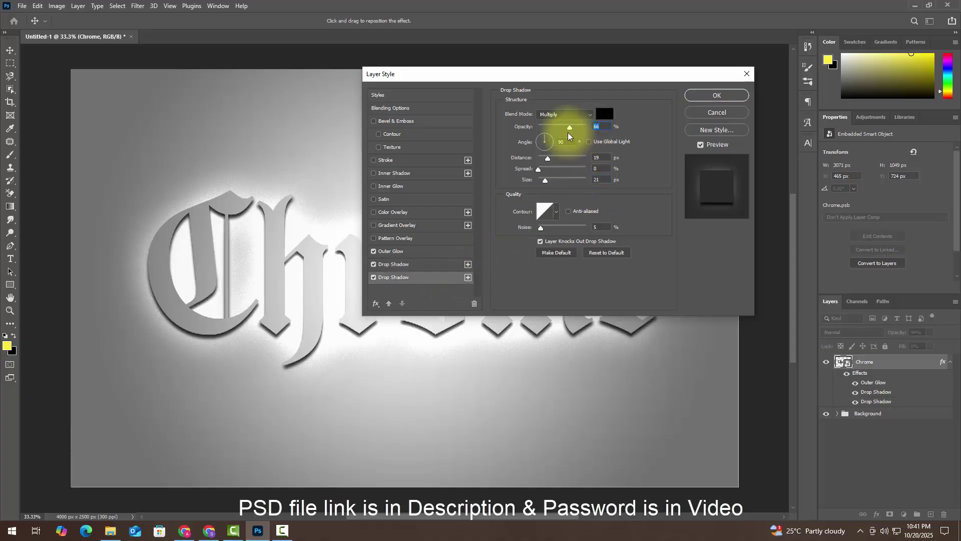
pyautogui.write('76')
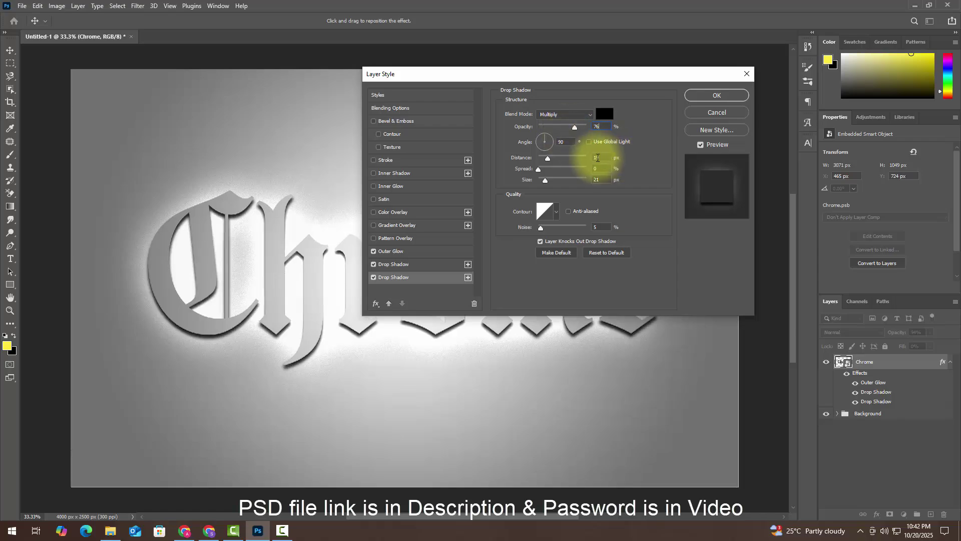
pyautogui.moveTo(601, 154); pyautogui.dragTo(582, 186)
pyautogui.write('63')
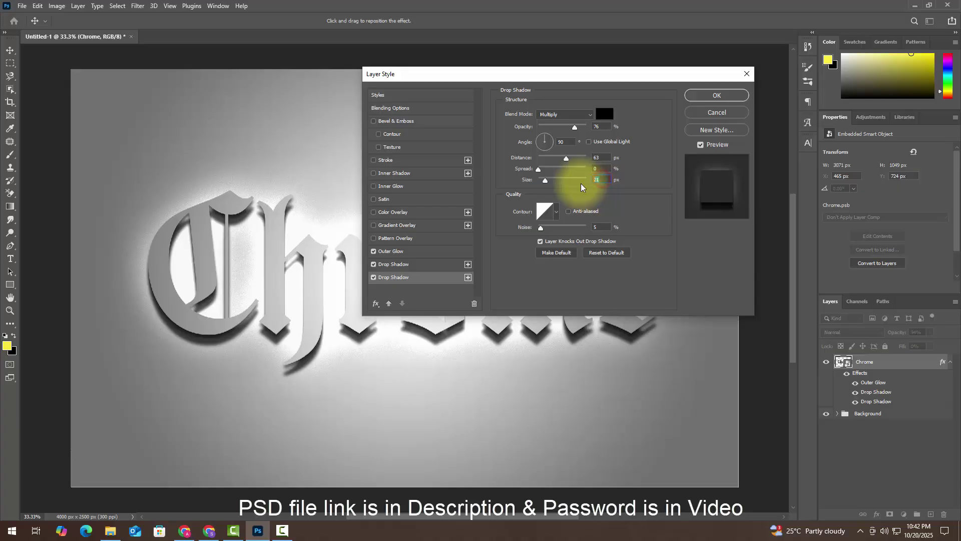
pyautogui.write('65')
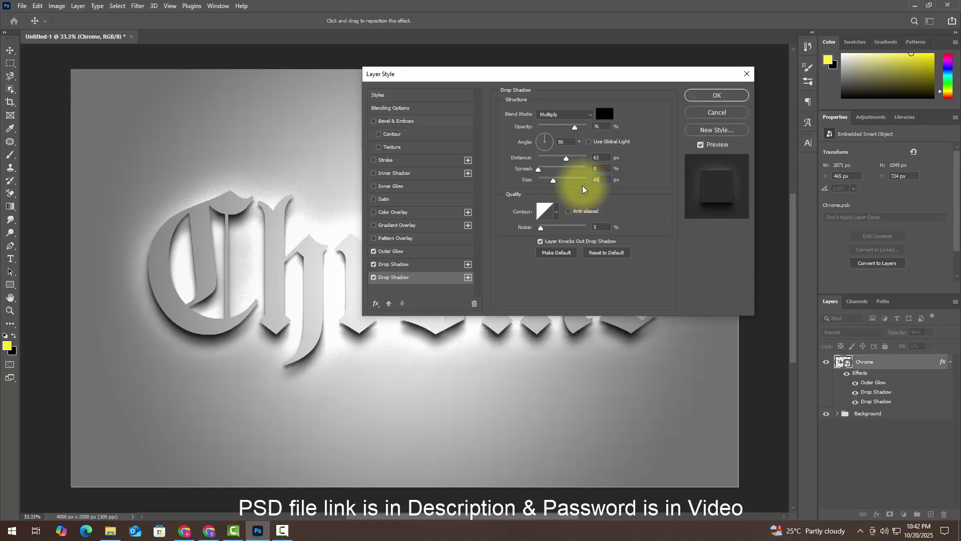
pyautogui.moveTo(602, 227); pyautogui.dragTo(566, 227)
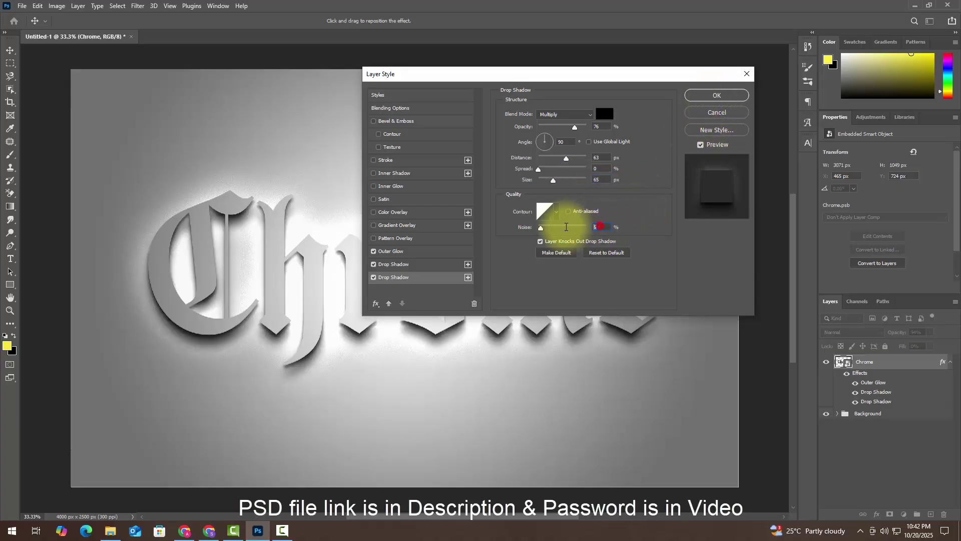
pyautogui.click(721, 95)
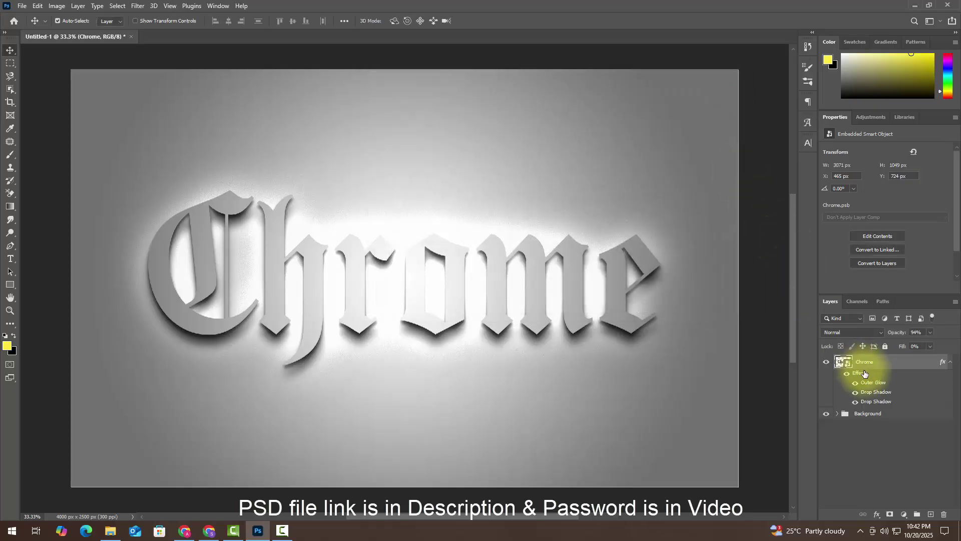
# Collapse the Chrome layer's effects and rename the layer as Shadow.
pyautogui.click(950, 361)
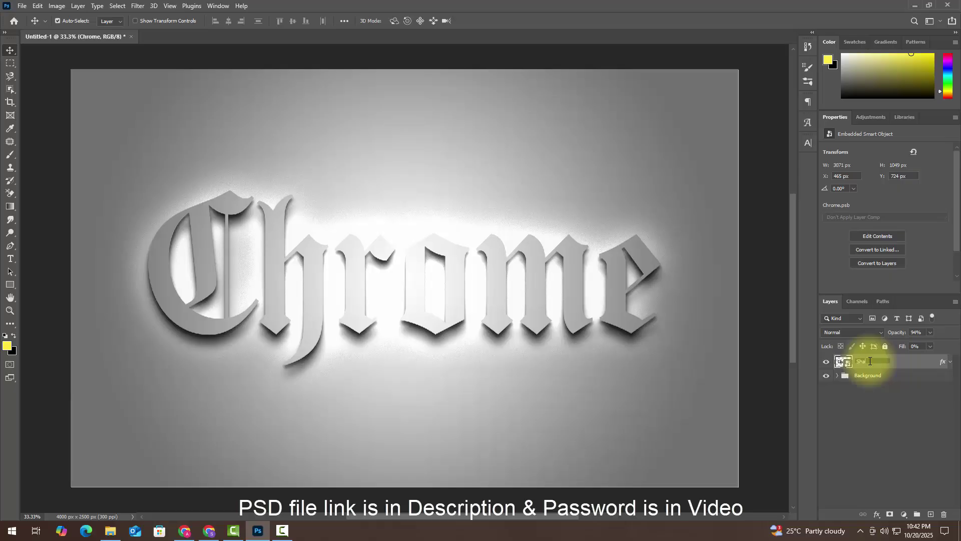
pyautogui.click(870, 361)
pyautogui.write('Shadow')
pyautogui.press('Return')
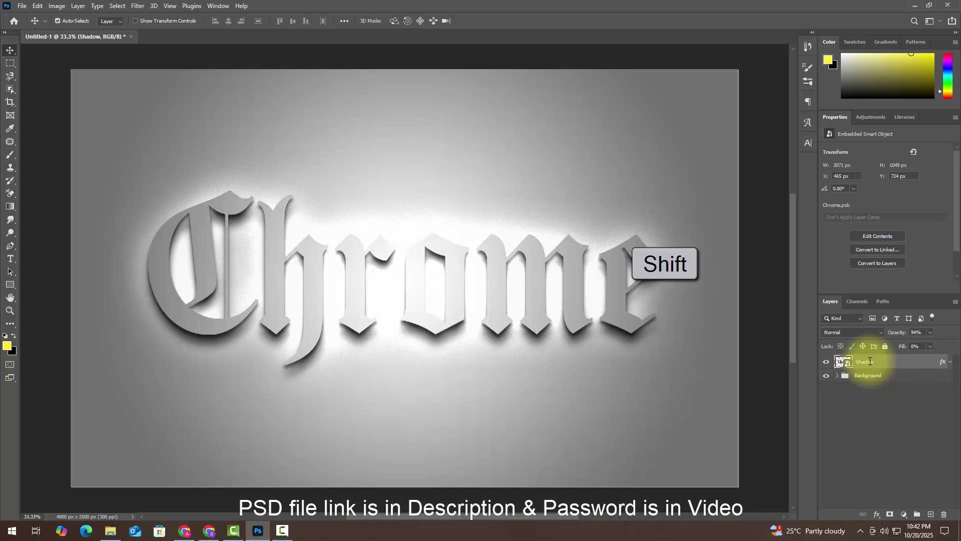
# Put the Shadow layer into a new group and name the group Shadow.
pyautogui.keyDown('shift'); pyautogui.click(916, 516); pyautogui.keyUp('shift')
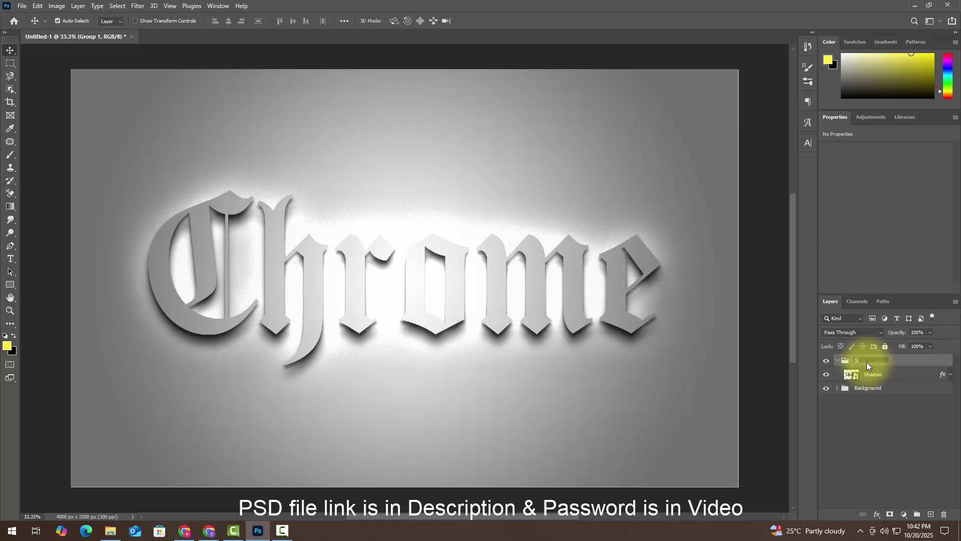
pyautogui.click(866, 362)
pyautogui.write('Shadow')
pyautogui.press('Return')
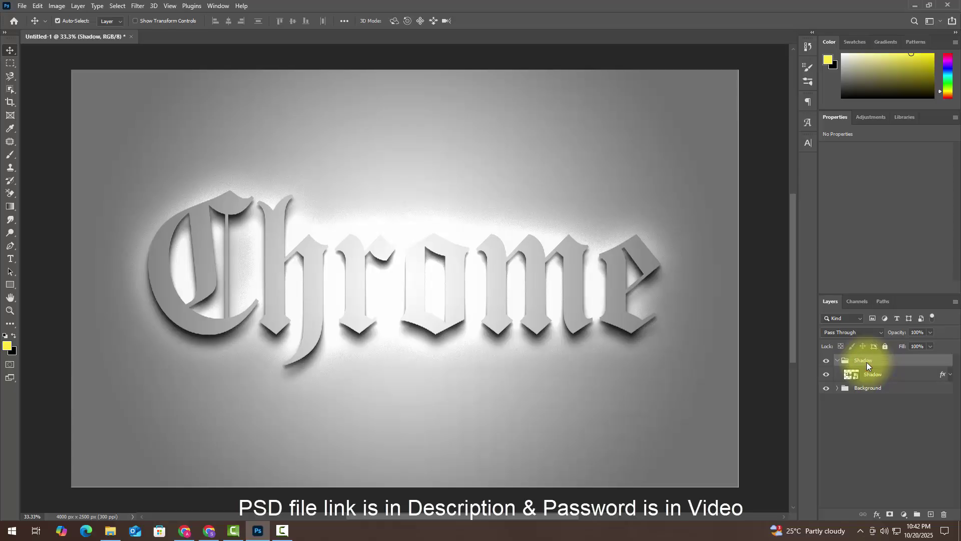
# Duplicate the Shadow layer, place the copy above the Shadow group and collapse that group.
pyautogui.click(898, 378)
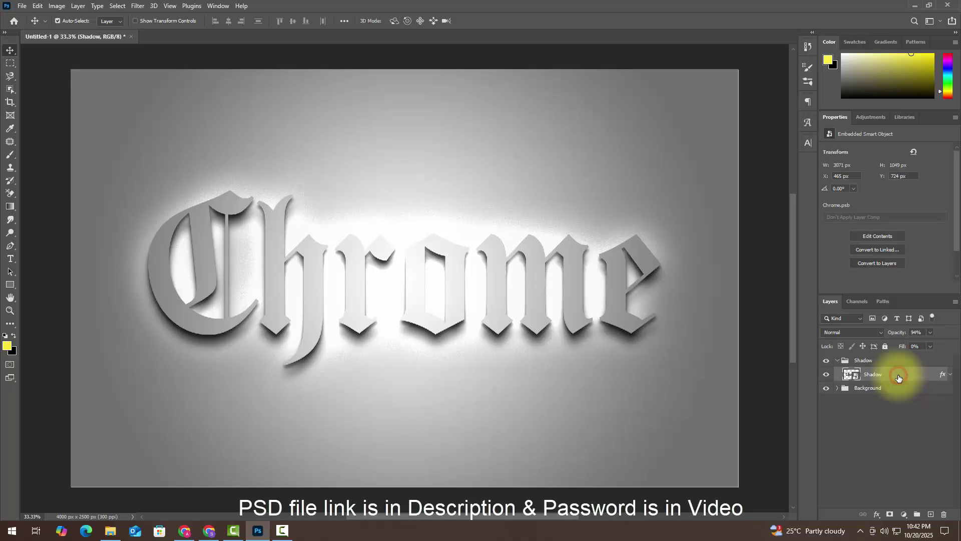
pyautogui.hotkey('ctrl', 'j')
pyautogui.hotkey('ctrl', 'j')
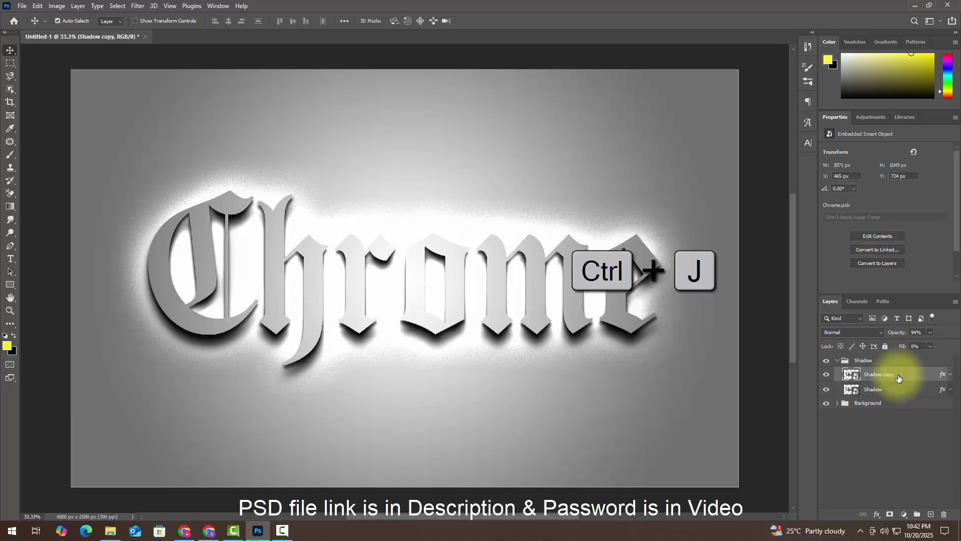
pyautogui.moveTo(899, 378); pyautogui.dragTo(880, 355)
pyautogui.click(837, 375)
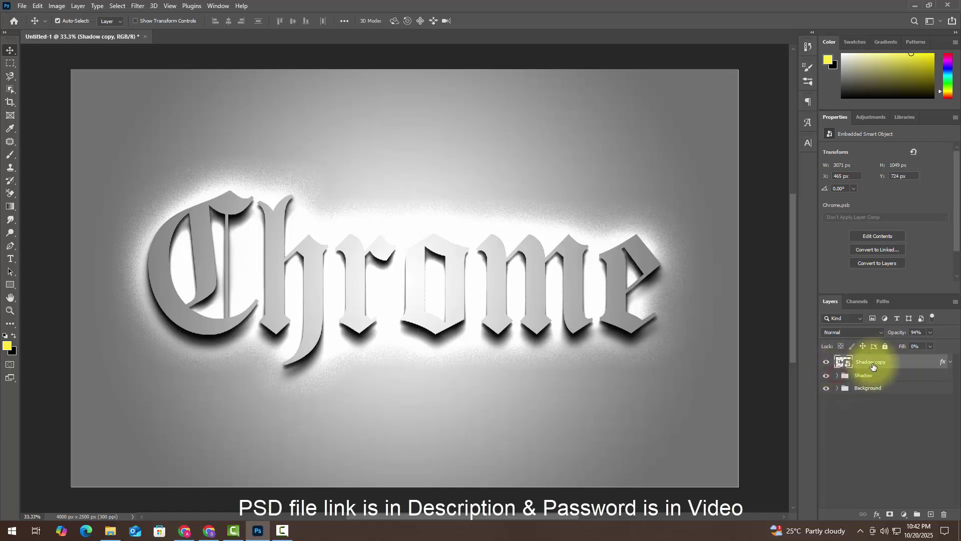
# Rename the duplicated shadow layer as 3d Surface and clear its layer style.
pyautogui.click(875, 360)
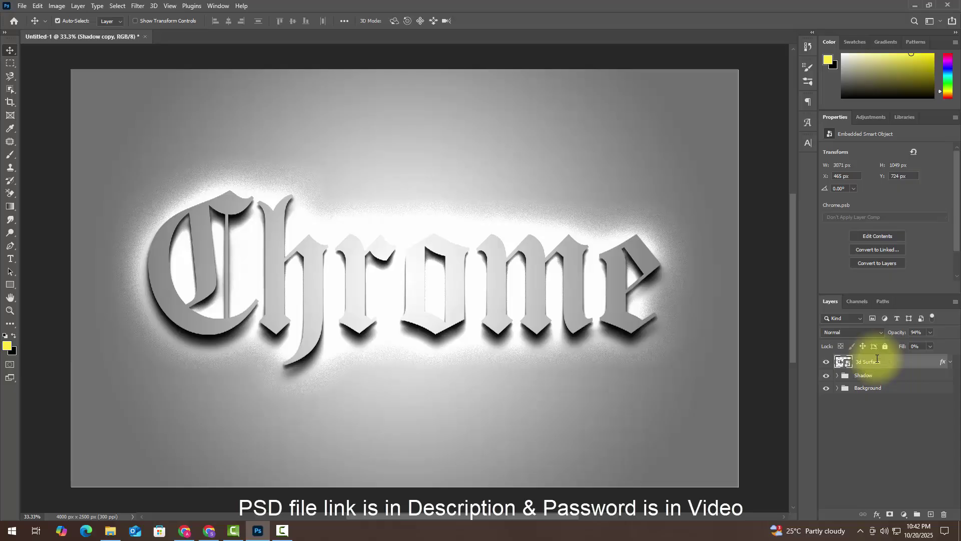
pyautogui.rightClick(876, 360)
pyautogui.click(826, 367)
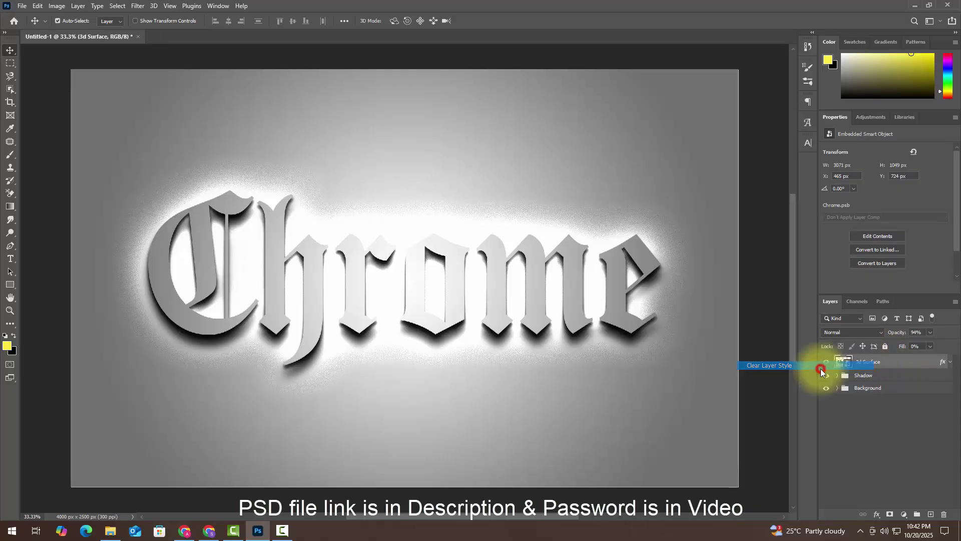
# Set the 3d Surface layer's fill opacity to 0% in its blending options.
pyautogui.click(877, 513)
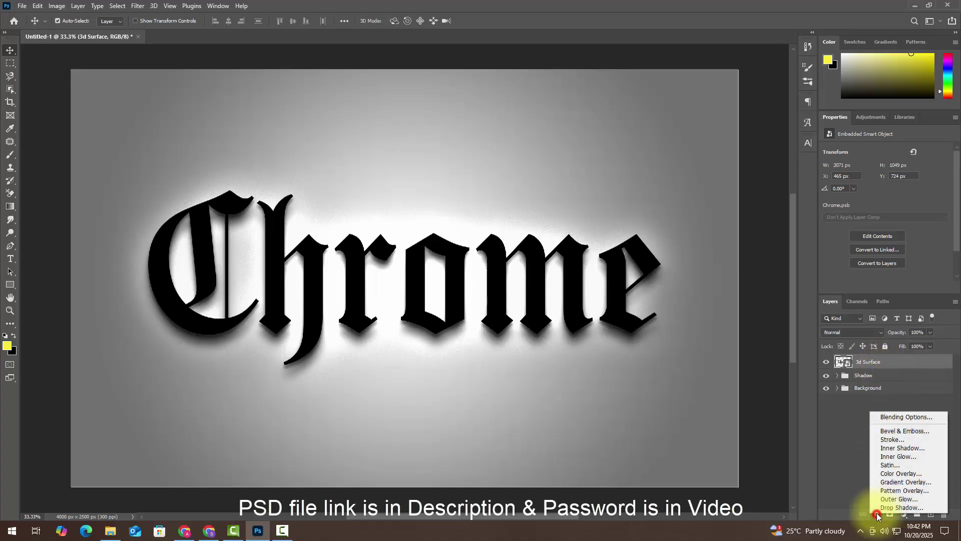
pyautogui.click(889, 418)
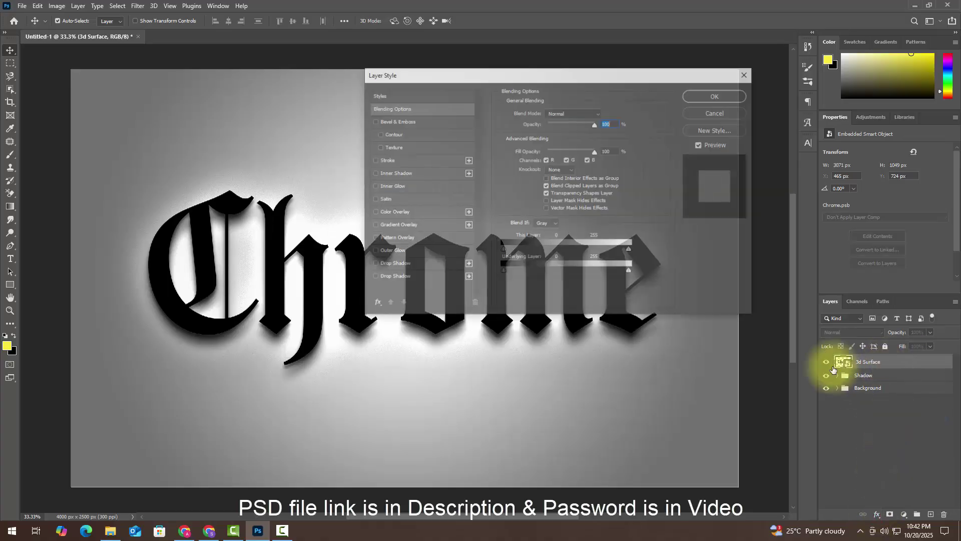
pyautogui.click(615, 148)
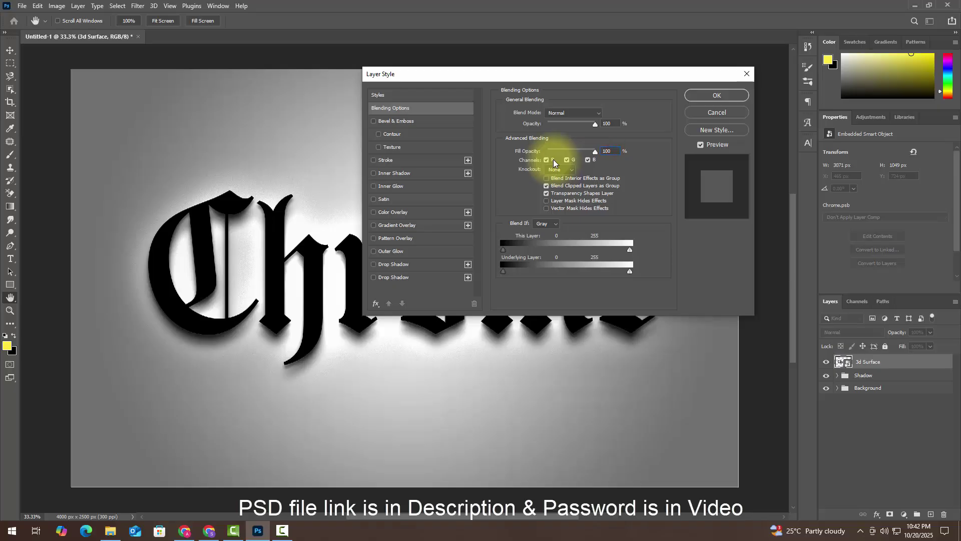
pyautogui.press('BackSpace')
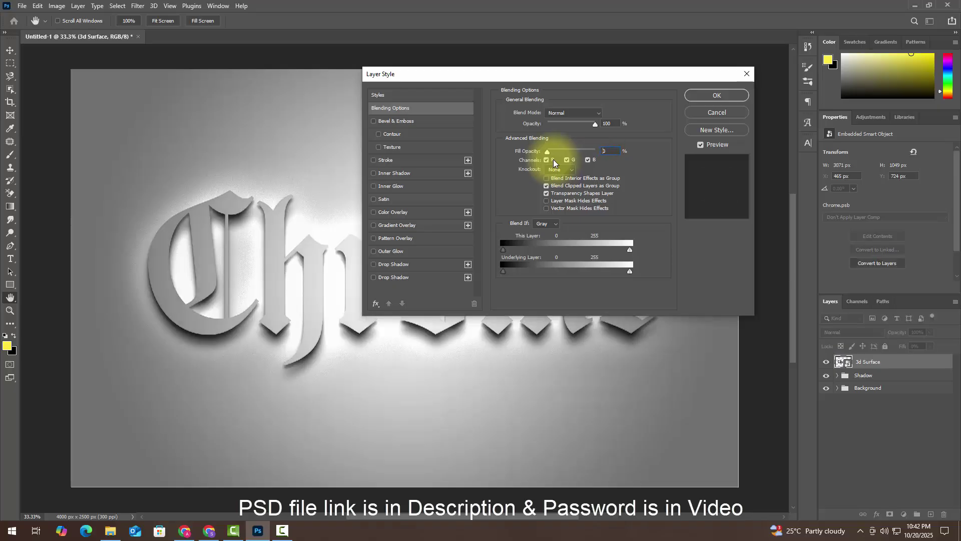
# Add a Smooth Inner Bevel to the 3d Surface layer with 781% depth, 59 px size and 16 px soften.
pyautogui.click(439, 120)
pyautogui.doubleClick(601, 134)
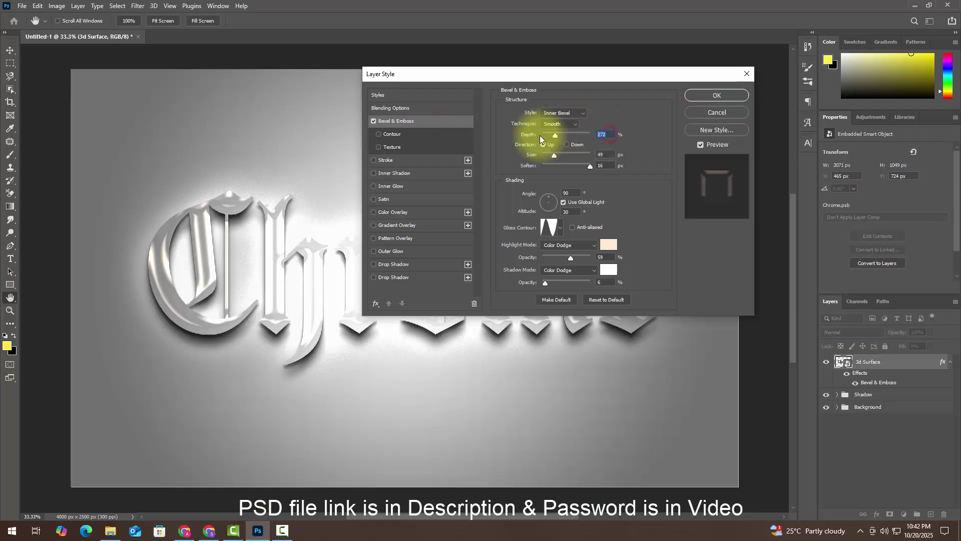
pyautogui.write('781')
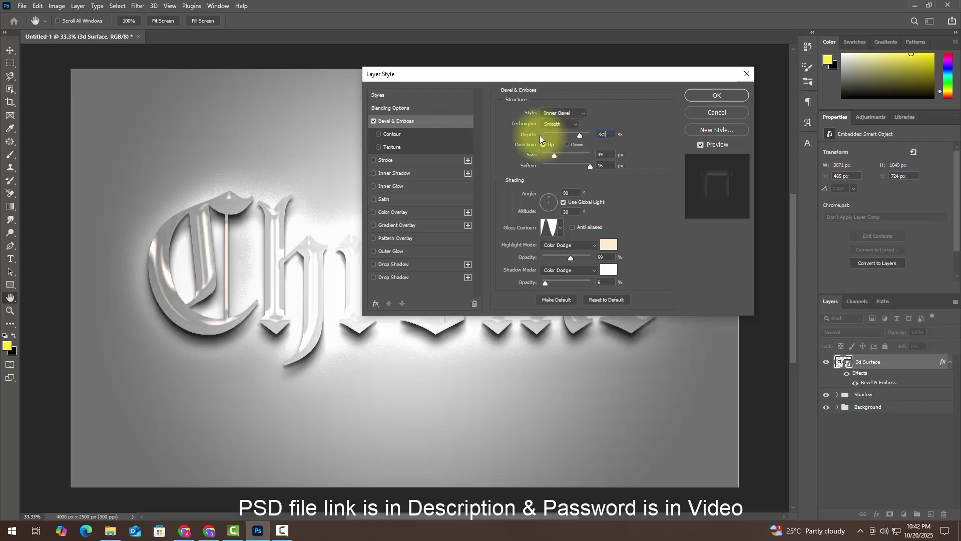
pyautogui.doubleClick(603, 154)
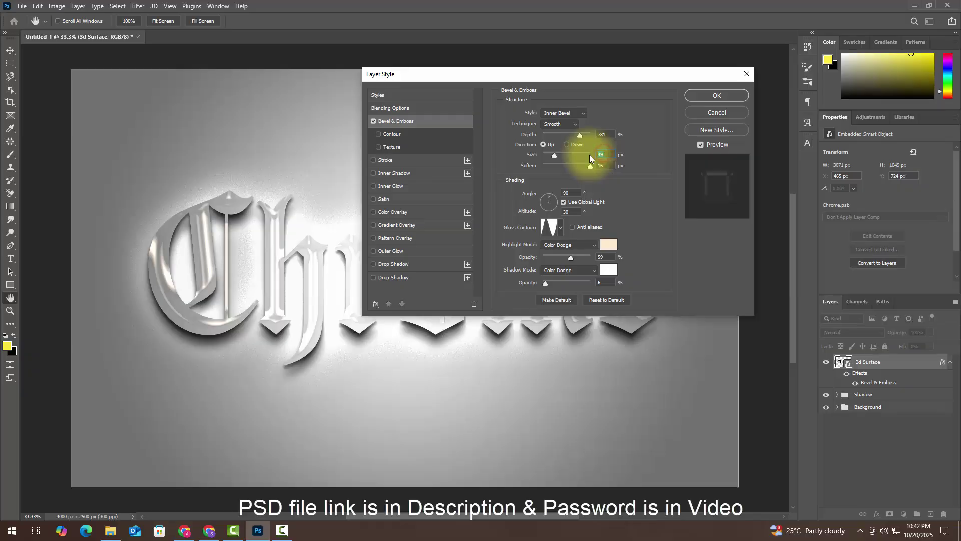
pyautogui.write('59')
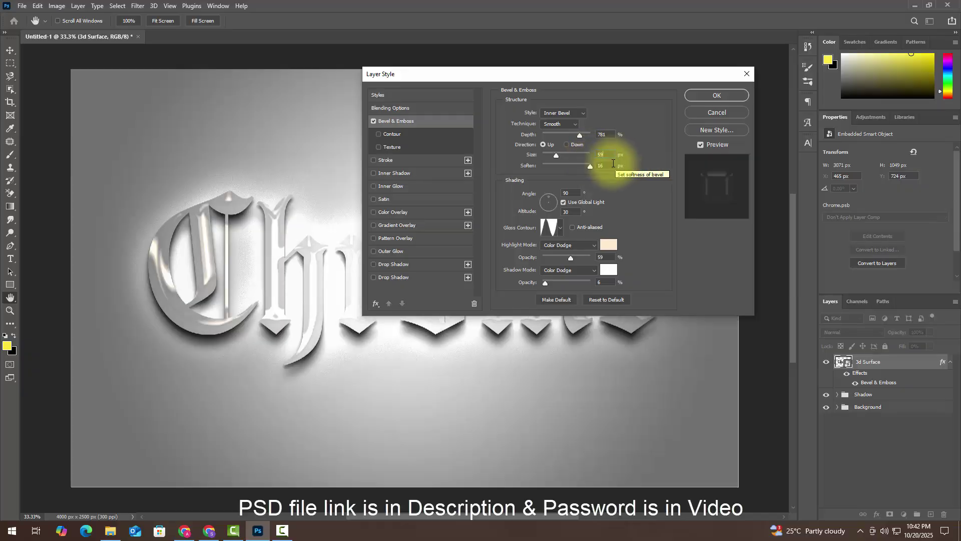
# Turn off Use Global Light for the bevel and set its shading to a 116° angle and 20° altitude.
pyautogui.doubleClick(573, 193)
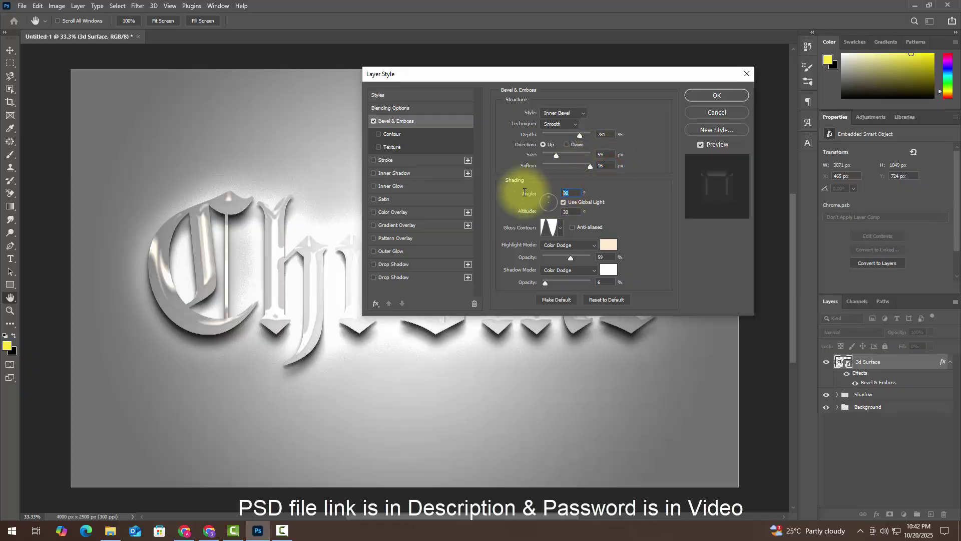
pyautogui.write('116')
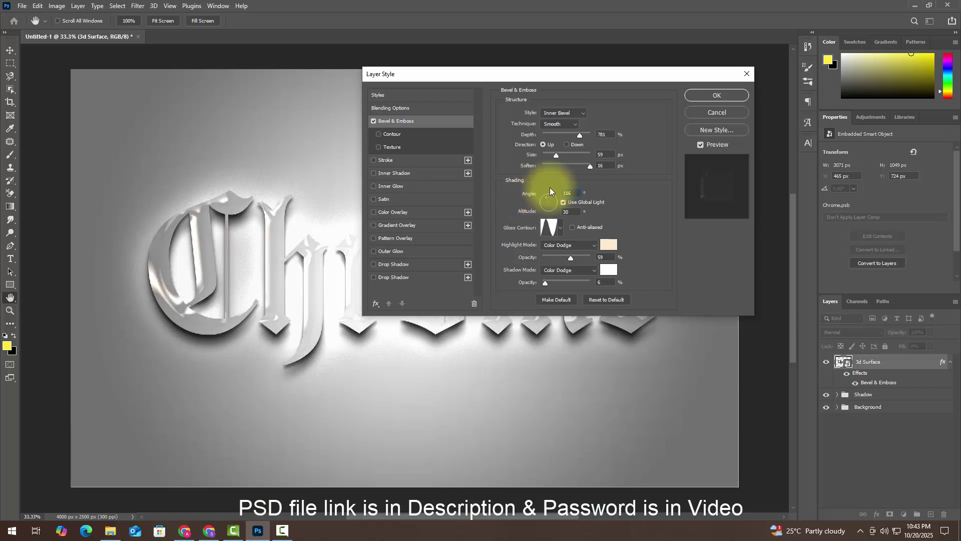
pyautogui.click(564, 202)
pyautogui.doubleClick(569, 193)
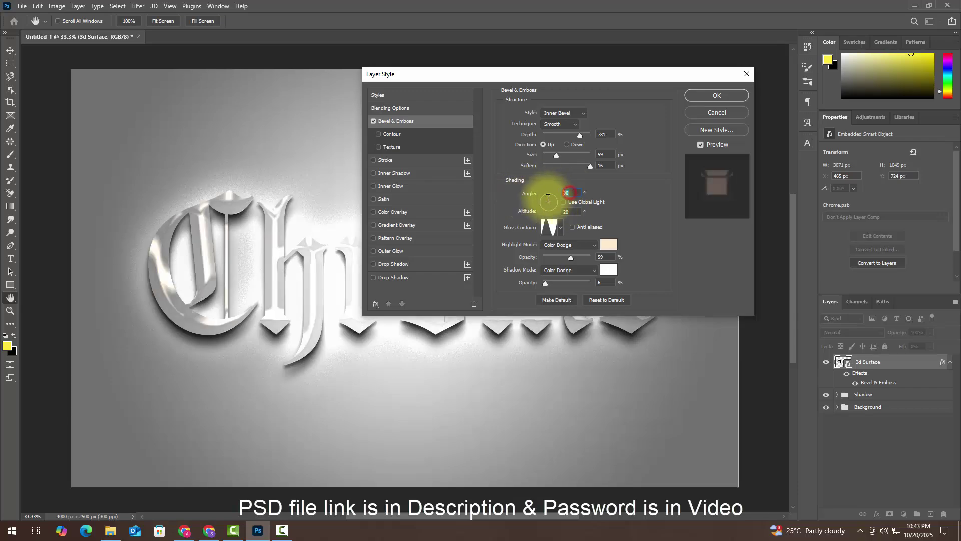
pyautogui.write('116')
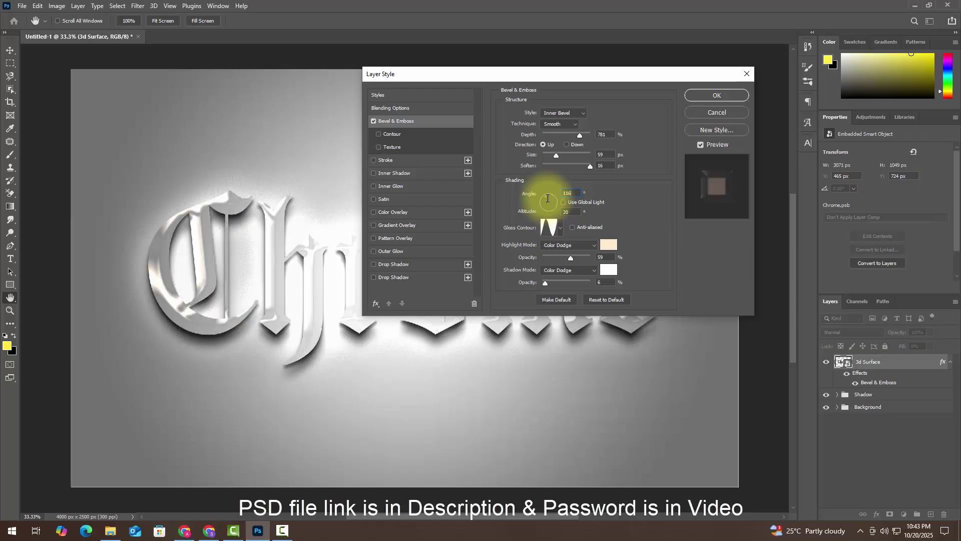
pyautogui.doubleClick(567, 212)
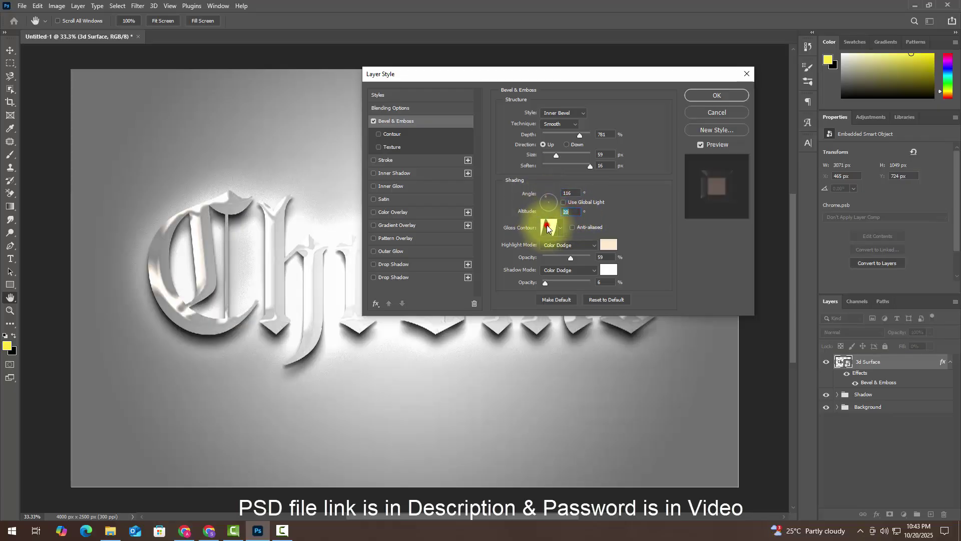
# Set the gloss contour of the 3d Surface layer's bevel to the Rounded Steps preset.
pyautogui.click(547, 228)
pyautogui.click(477, 110)
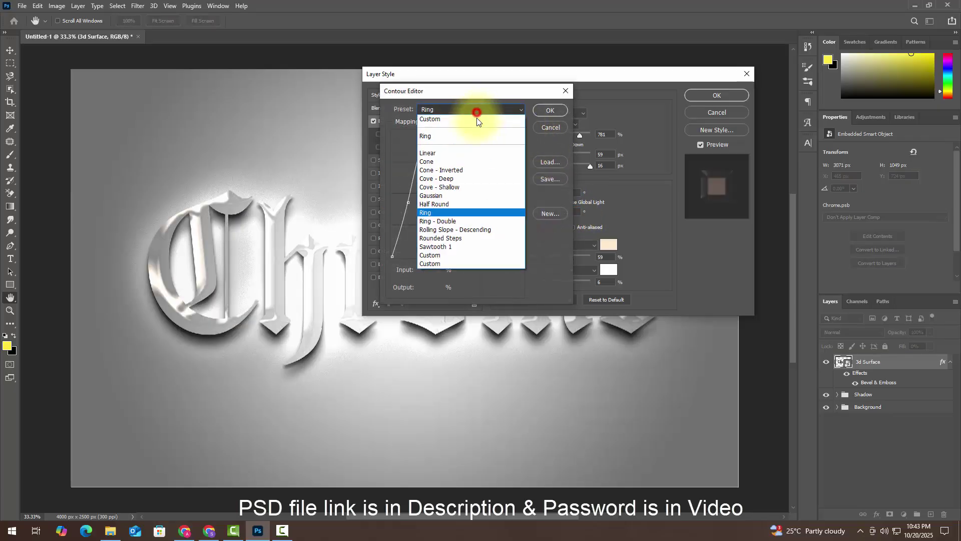
pyautogui.click(471, 238)
pyautogui.click(553, 110)
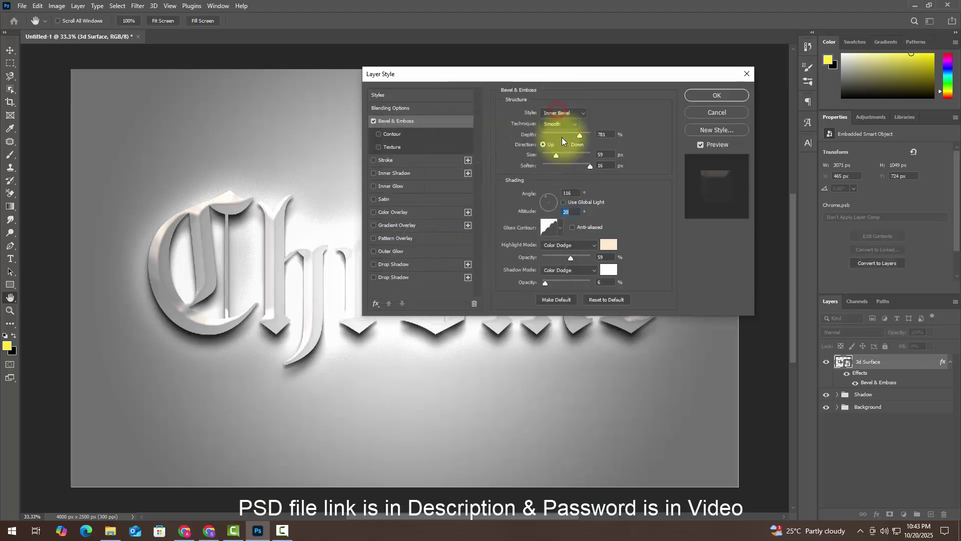
# Set the bevel highlight to Linear Dodge (Add) in white (#ffffff) at 25% opacity.
pyautogui.click(584, 247)
pyautogui.click(586, 344)
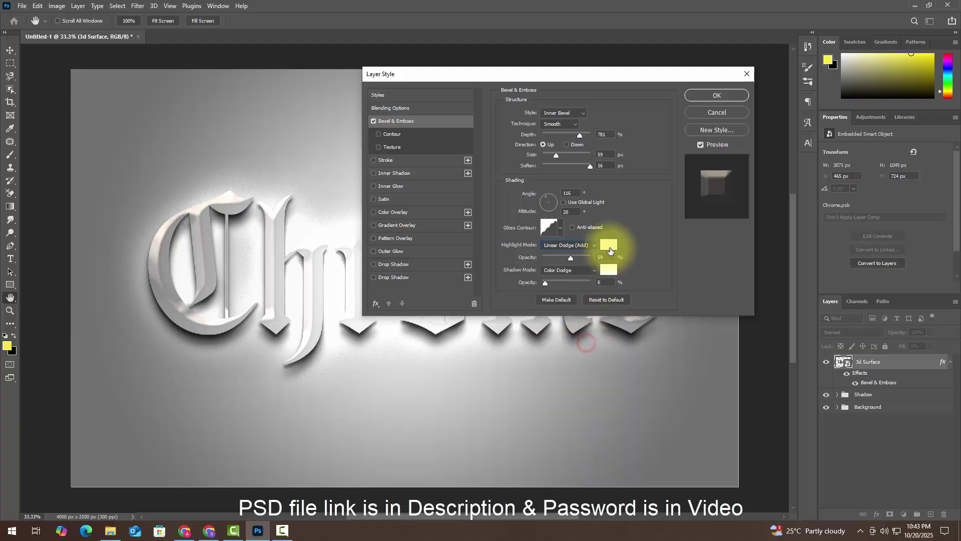
pyautogui.click(609, 245)
pyautogui.click(542, 225)
pyautogui.moveTo(464, 173); pyautogui.dragTo(461, 175)
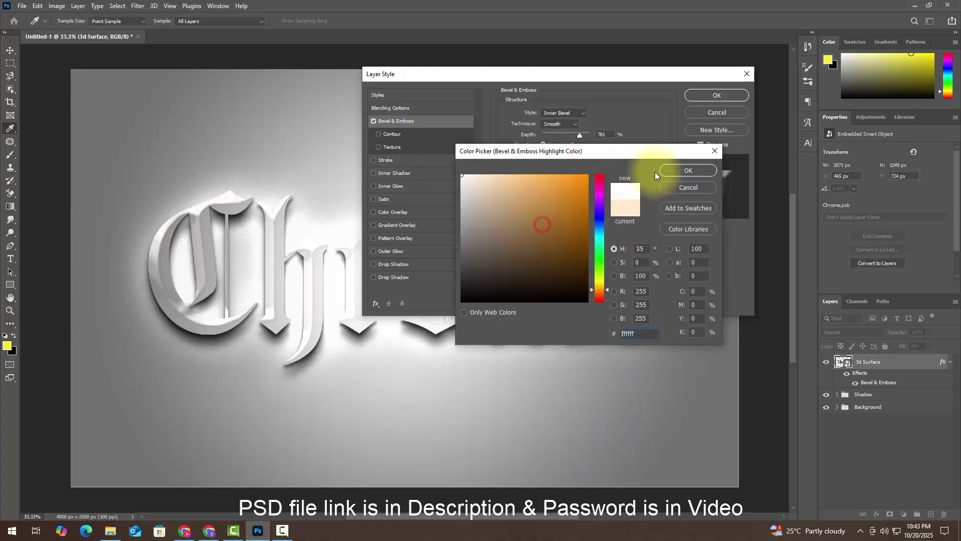
pyautogui.click(687, 171)
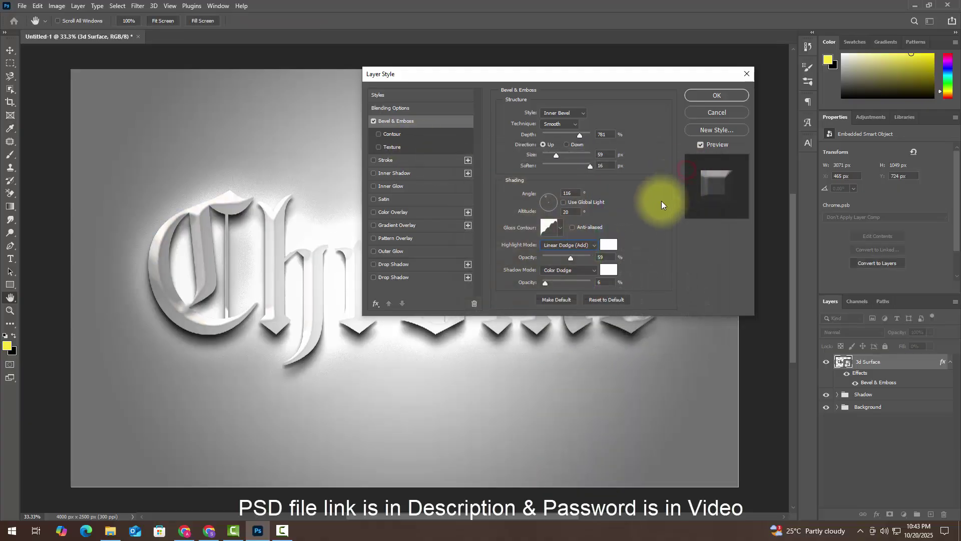
pyautogui.click(605, 255)
pyautogui.write('25')
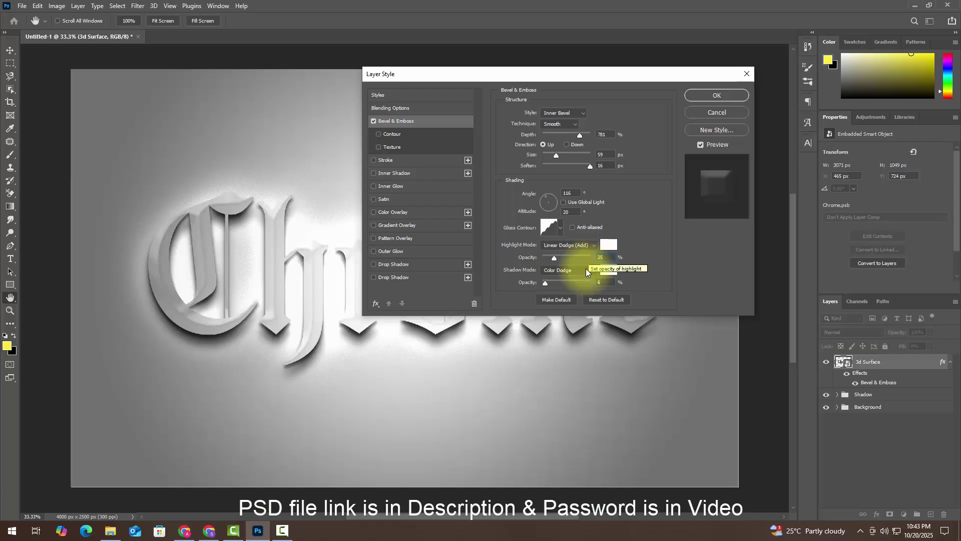
# Set the bevel shadow to Linear Burn in black (#000000) at 2% opacity.
pyautogui.click(586, 270)
pyautogui.click(572, 324)
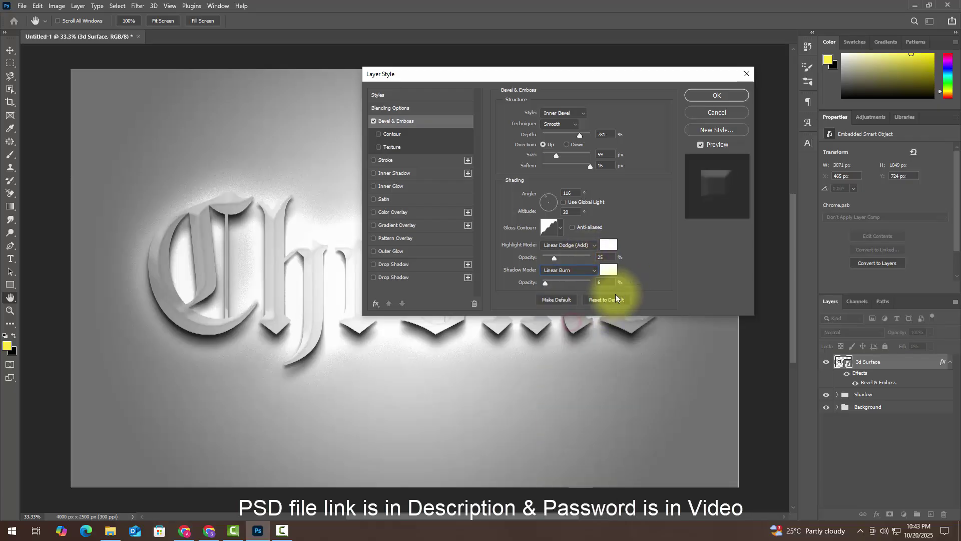
pyautogui.click(608, 271)
pyautogui.click(598, 343)
pyautogui.click(589, 301)
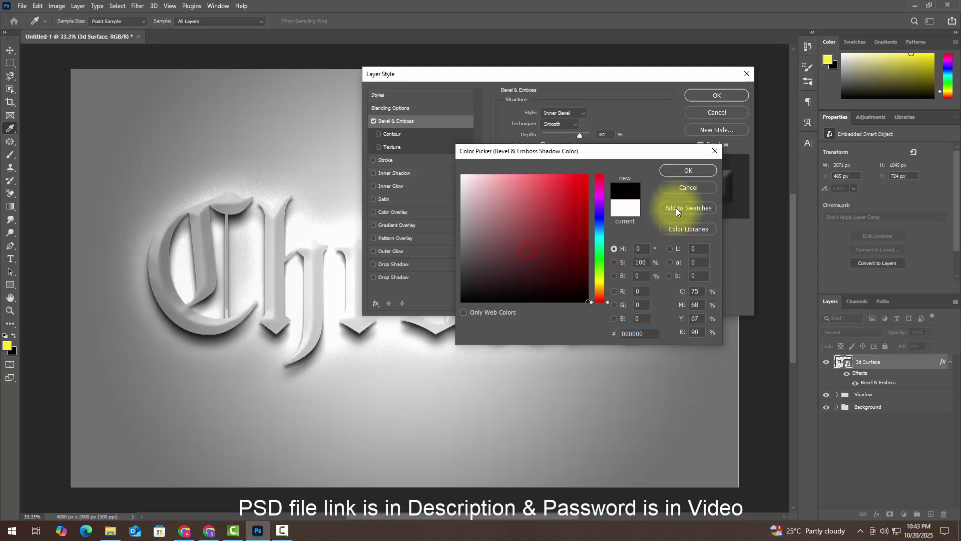
pyautogui.click(687, 171)
pyautogui.doubleClick(606, 282)
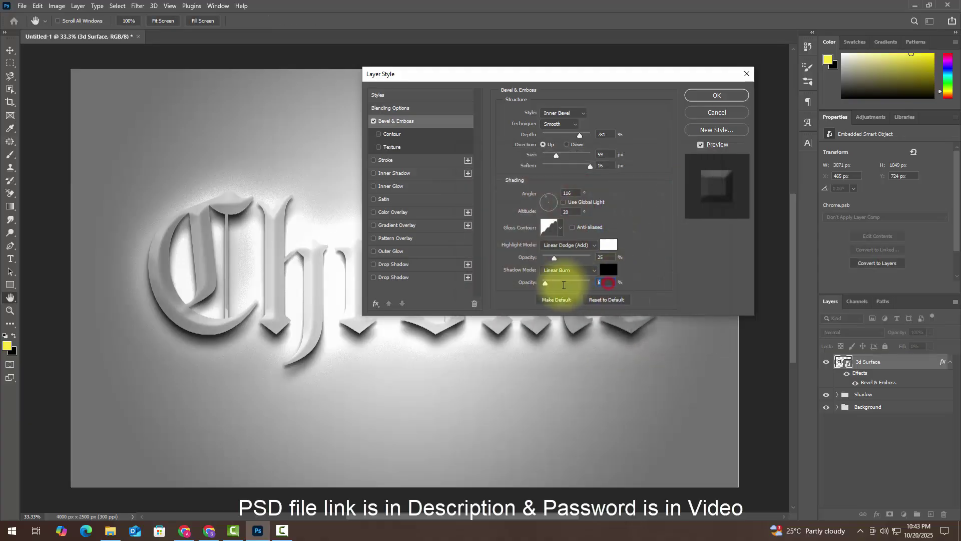
pyautogui.press('Down')
pyautogui.press('Down')
pyautogui.press('Down')
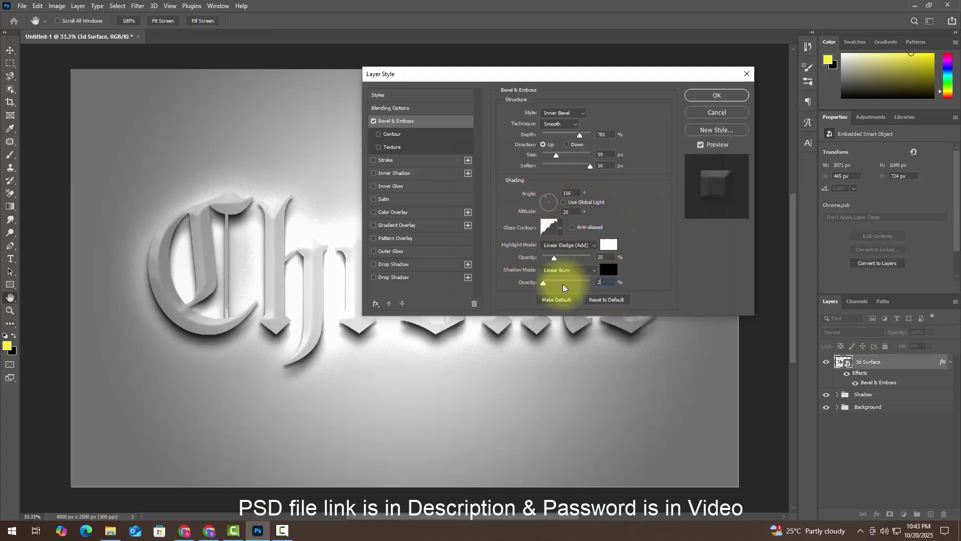
# Enable the bevel's Contour option with the Linear preset and a 100% range.
pyautogui.click(397, 135)
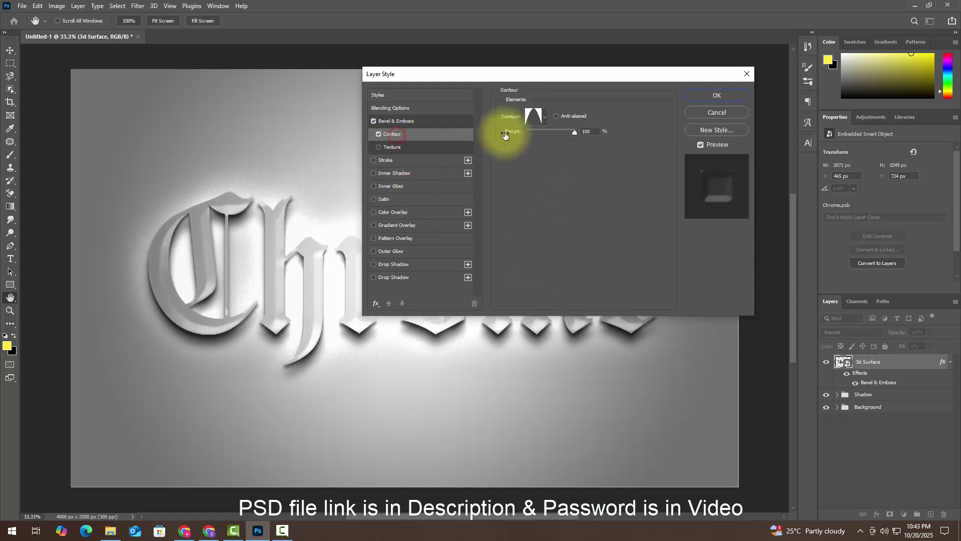
pyautogui.click(536, 116)
pyautogui.click(456, 110)
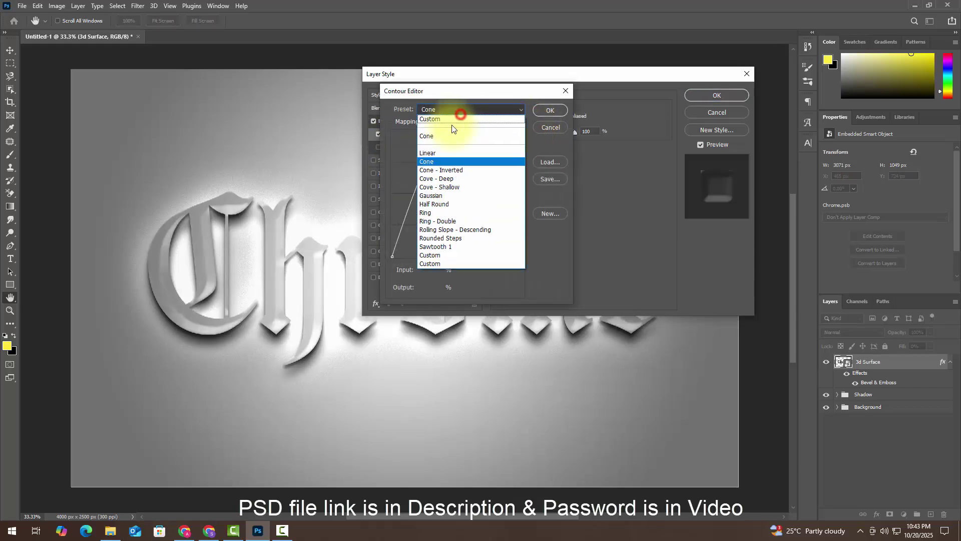
pyautogui.click(473, 151)
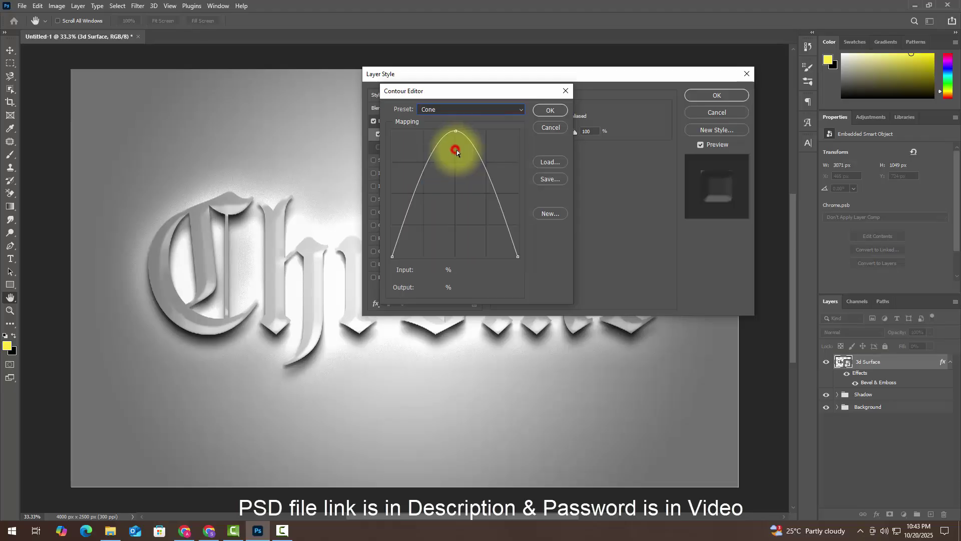
pyautogui.click(549, 110)
pyautogui.click(601, 131)
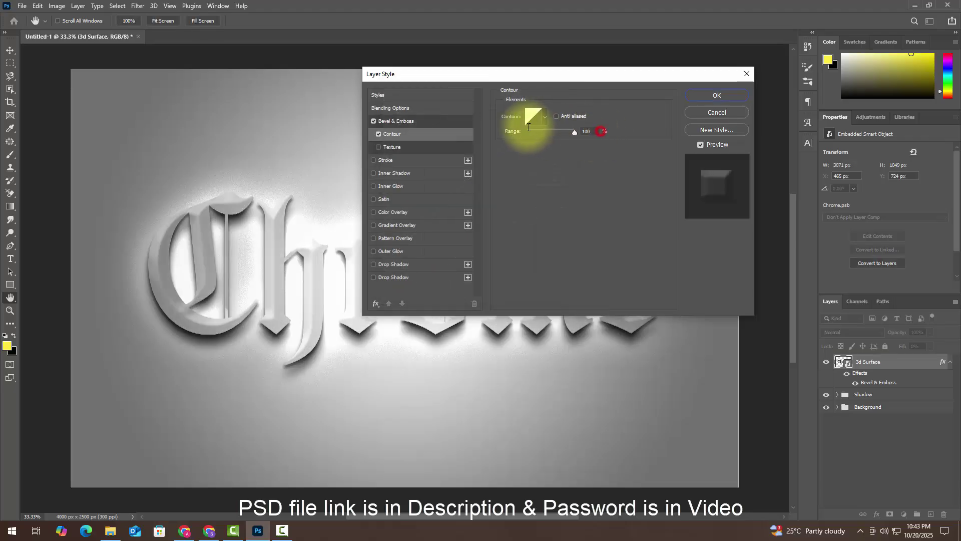
# Add a Satin effect with Normal blending, color #919290, 100% opacity, 44 px distance, 250 px size and the Ring contour.
pyautogui.click(416, 200)
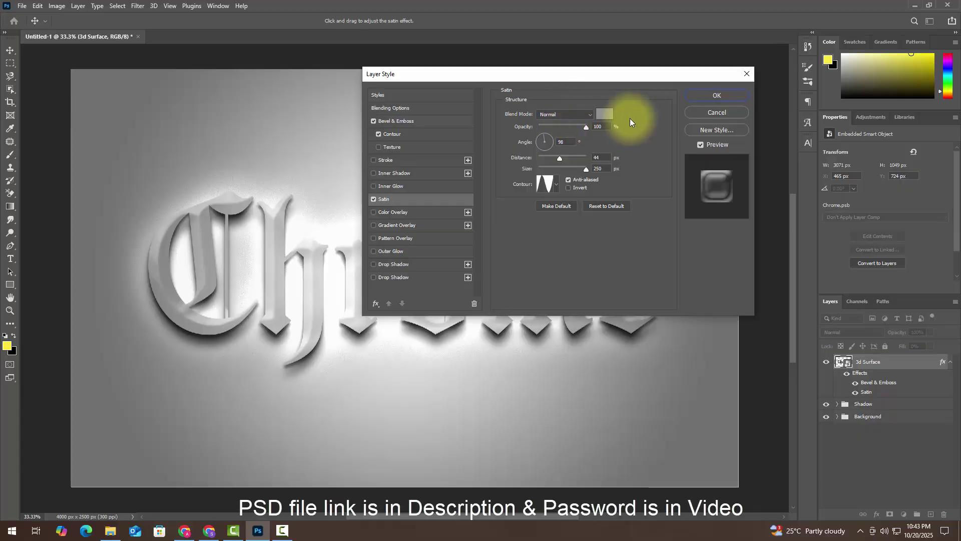
pyautogui.click(604, 113)
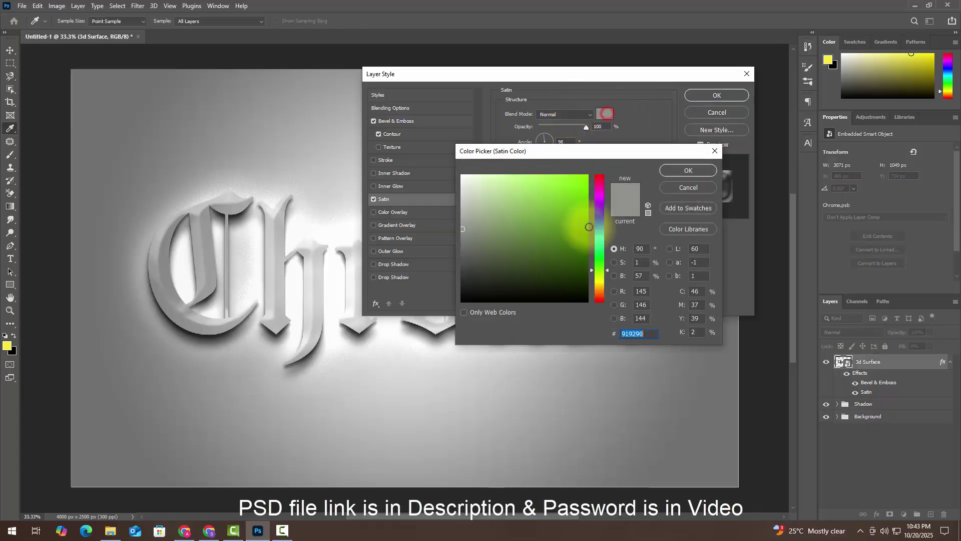
pyautogui.click(688, 171)
pyautogui.doubleClick(598, 126)
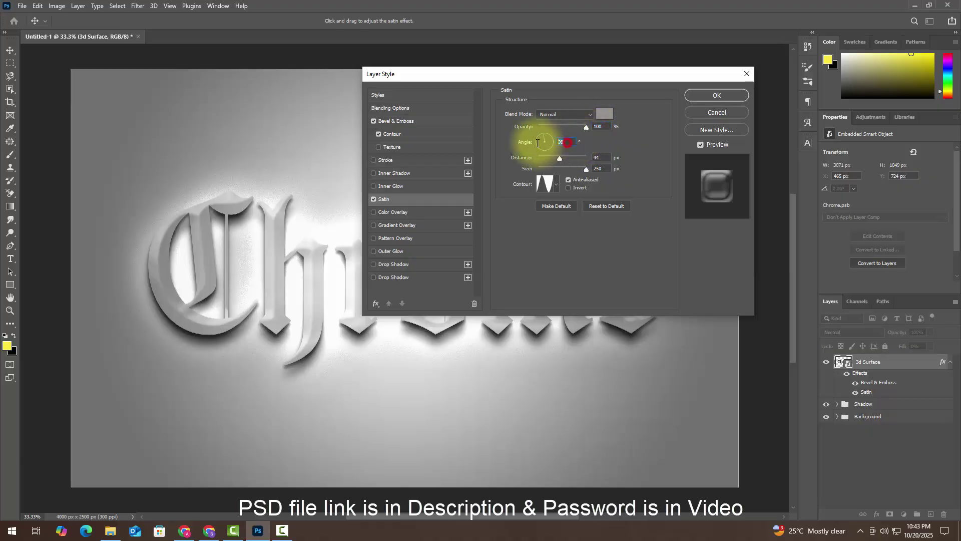
pyautogui.doubleClick(596, 157)
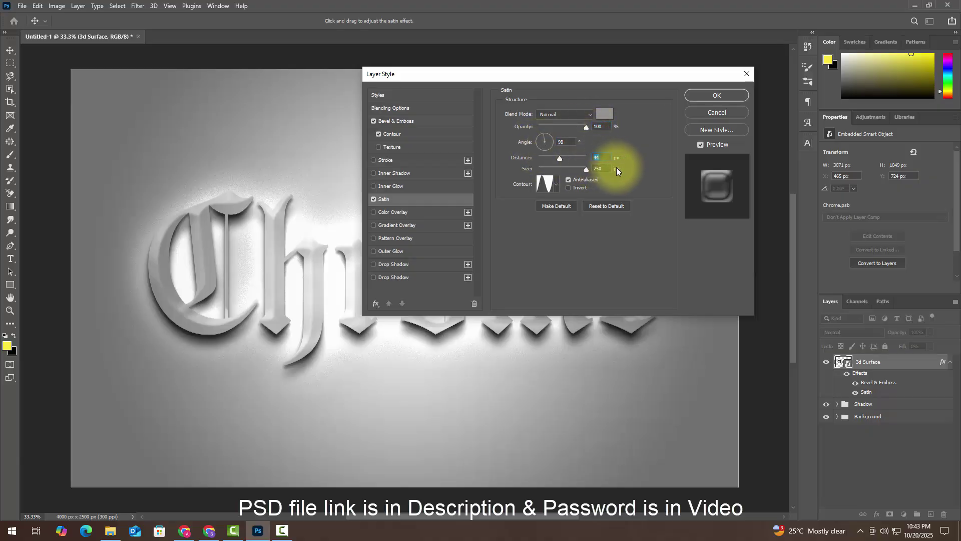
pyautogui.click(545, 184)
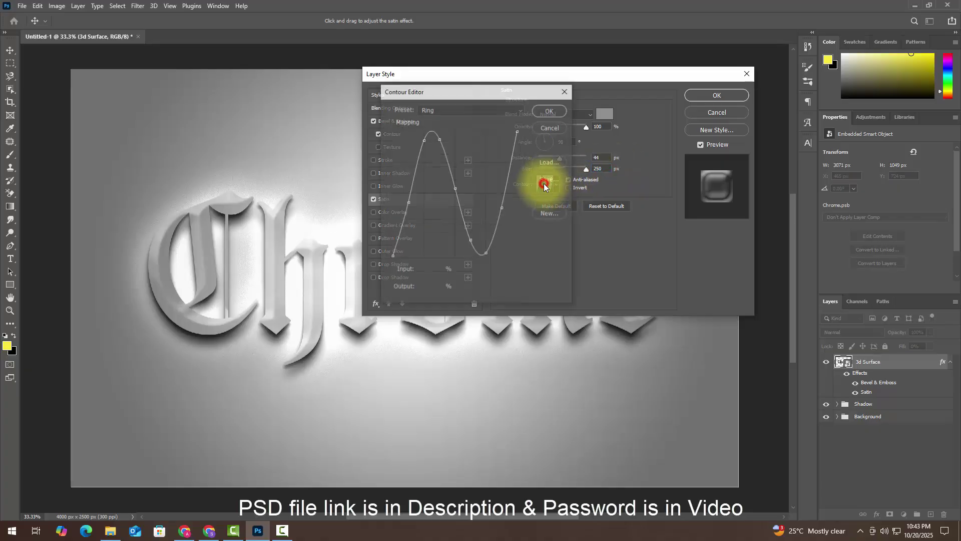
pyautogui.click(535, 114)
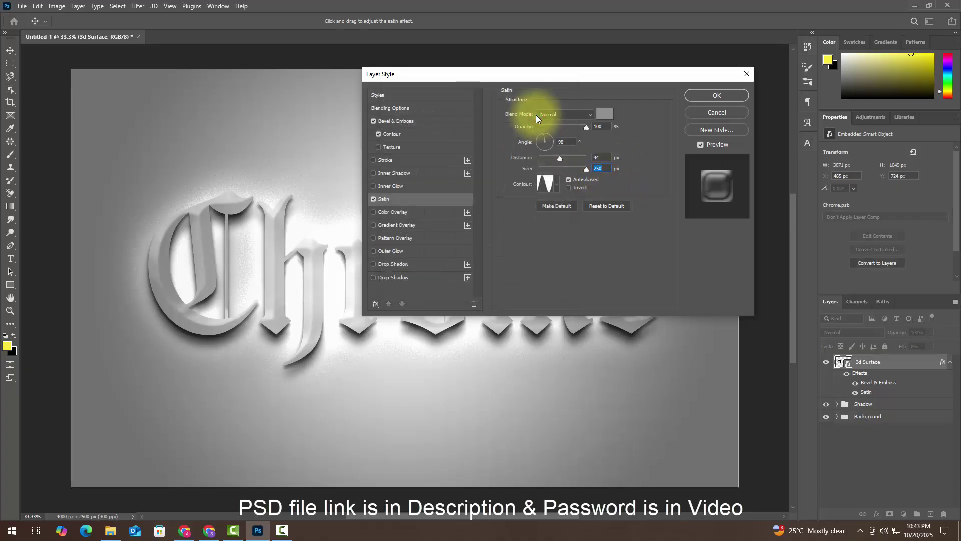
# Add a Normal Color Overlay in #5b5b5b at 100% opacity and apply the 3d Surface layer style.
pyautogui.click(401, 212)
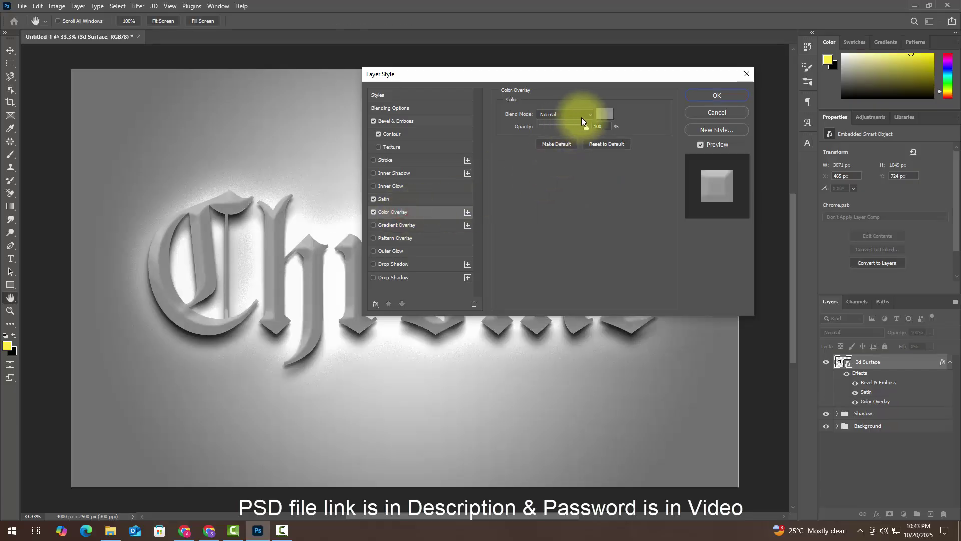
pyautogui.click(605, 115)
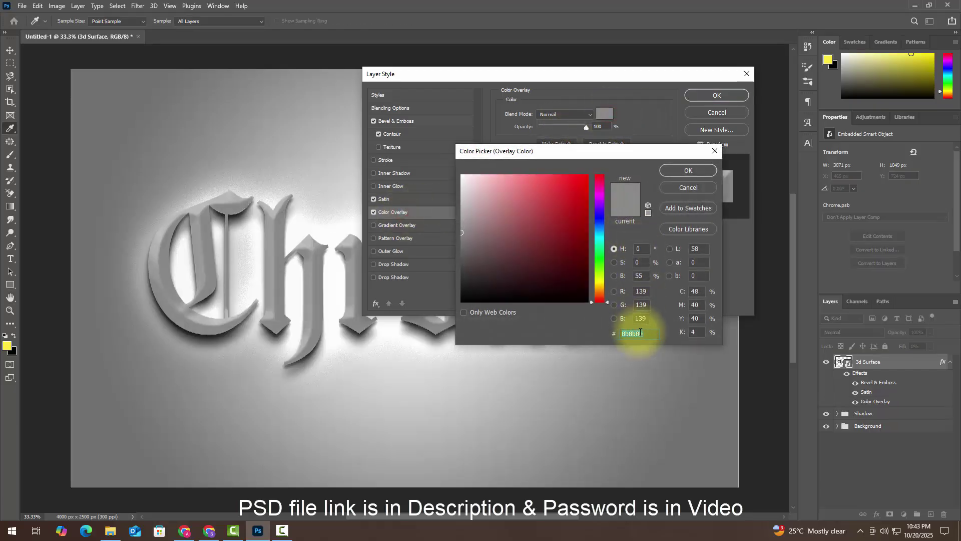
pyautogui.write('5b')
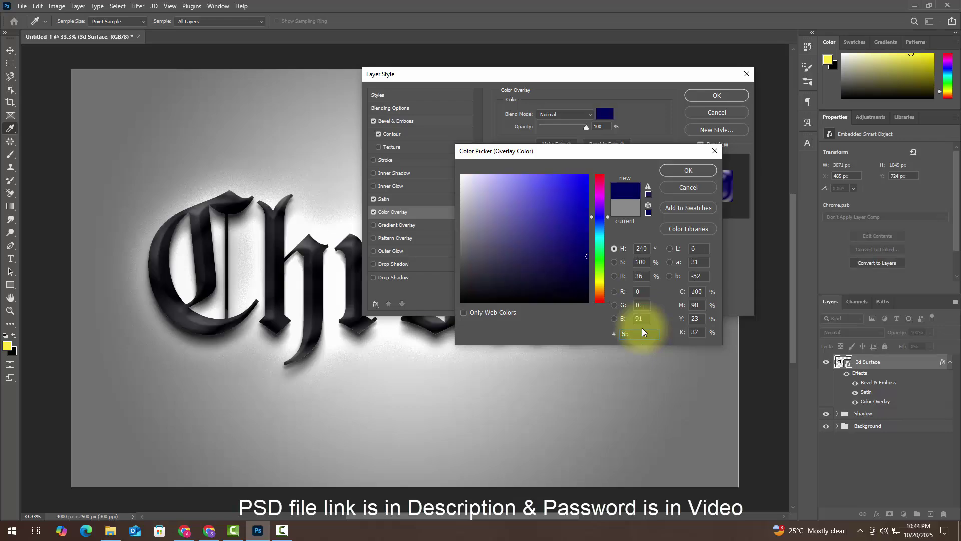
pyautogui.write('5b5b')
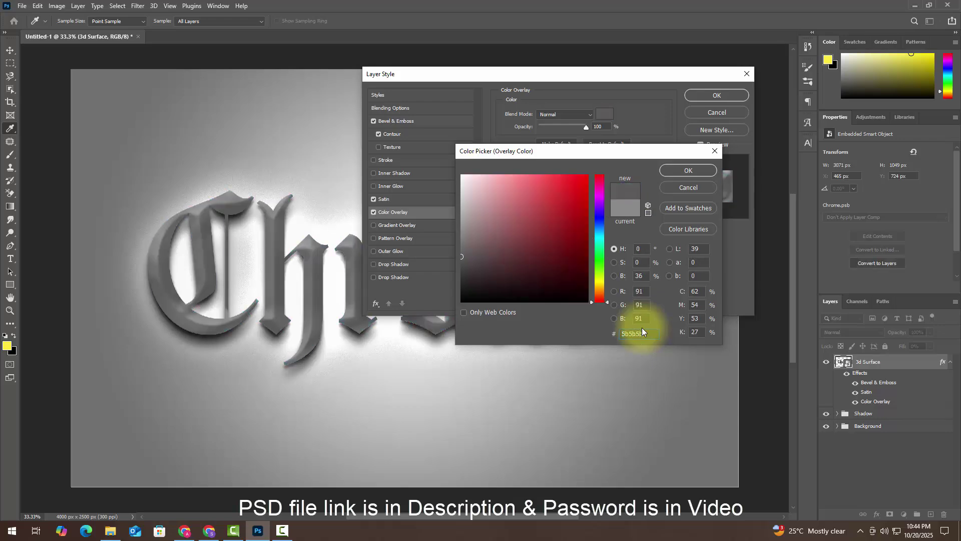
pyautogui.click(679, 171)
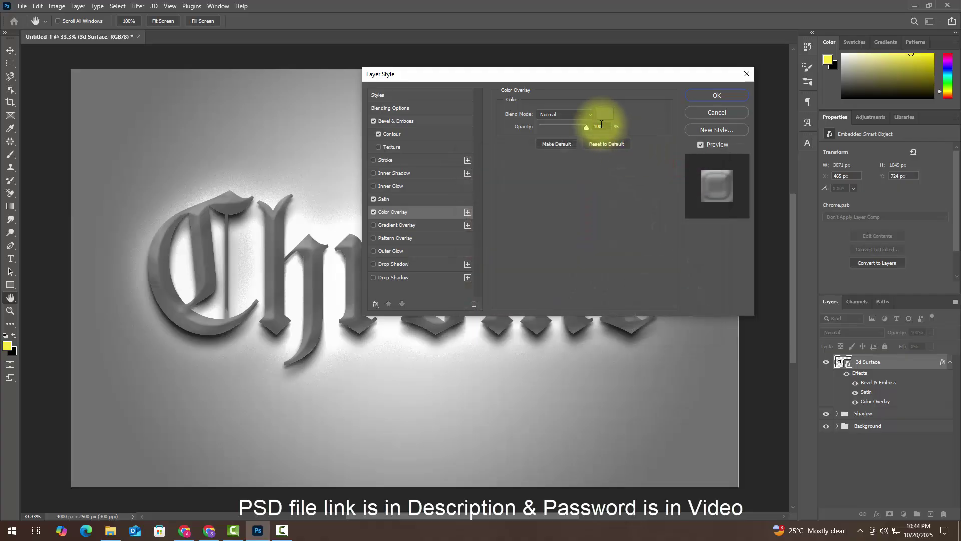
pyautogui.click(725, 94)
# Duplicate the 3d Surface layer and open the copy's layer style settings.
pyautogui.click(951, 362)
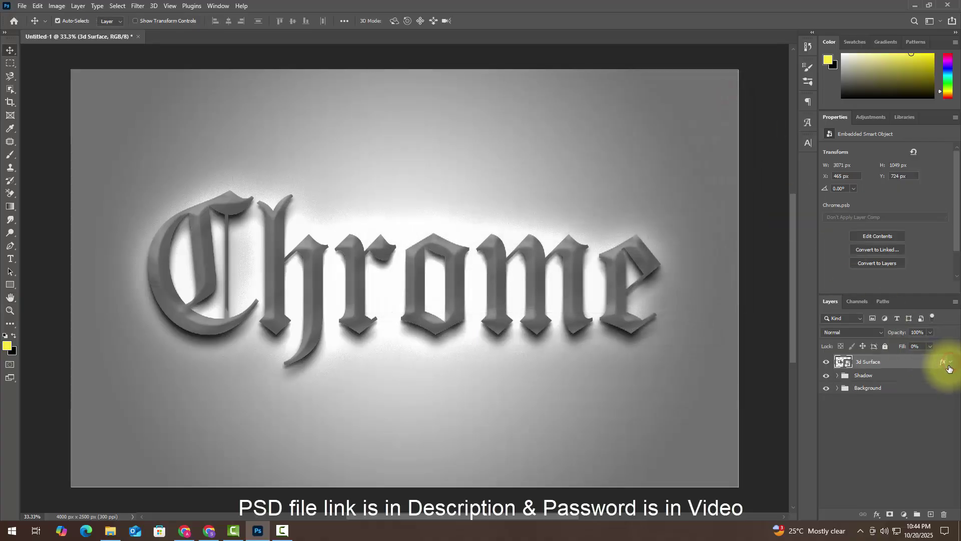
pyautogui.hotkey('ctrl', 'j')
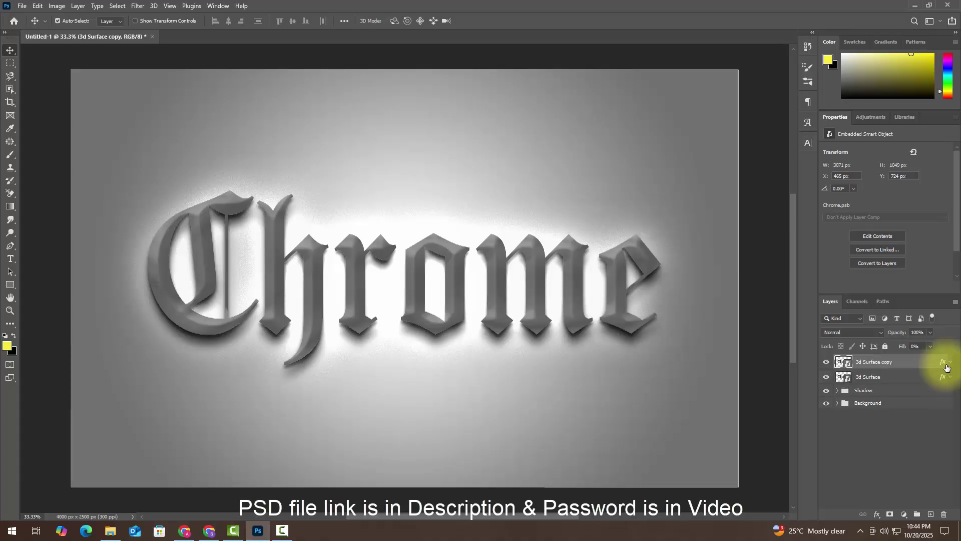
pyautogui.doubleClick(901, 362)
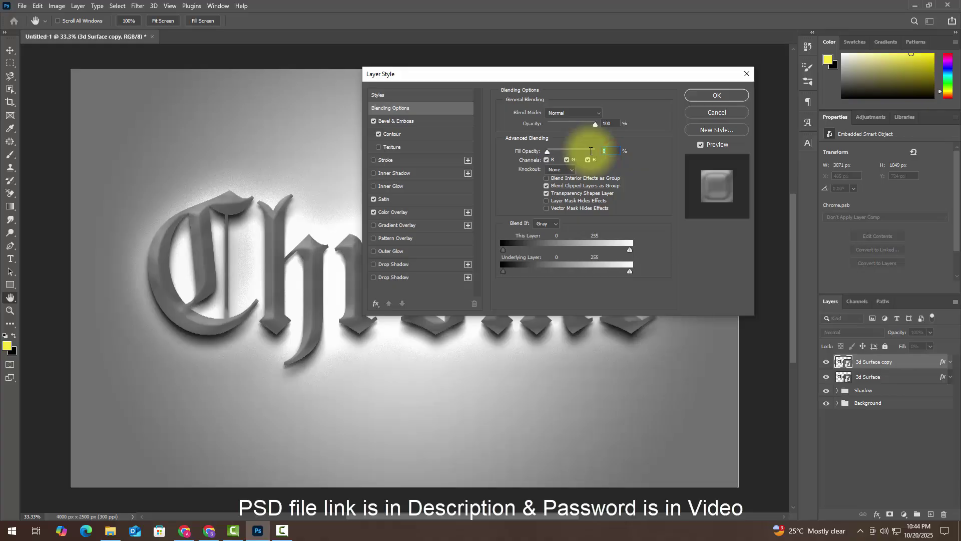
# Set the copy's bevel to 209% depth, 20 px size and 0 px soften, with a 90° angle and 38° altitude.
pyautogui.click(419, 126)
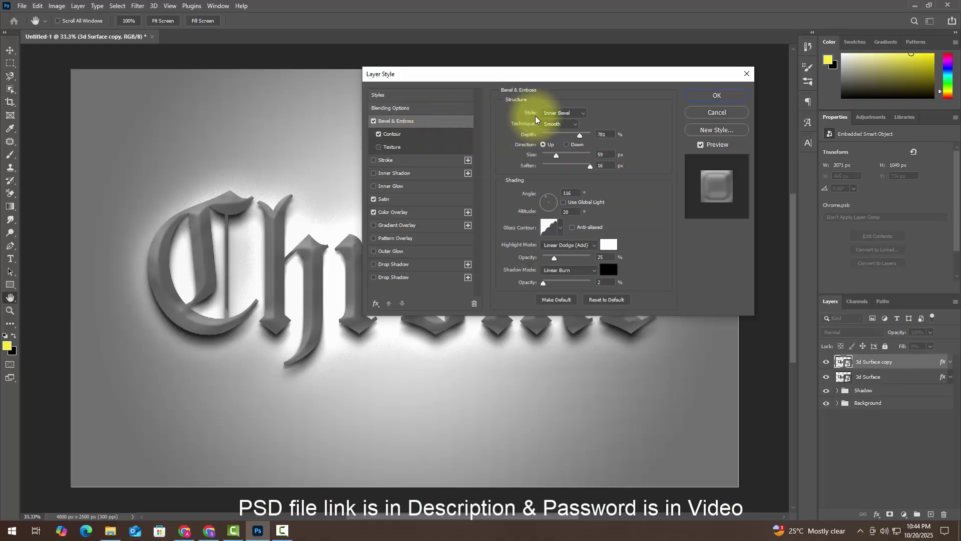
pyautogui.moveTo(608, 135); pyautogui.dragTo(571, 136)
pyautogui.write('209')
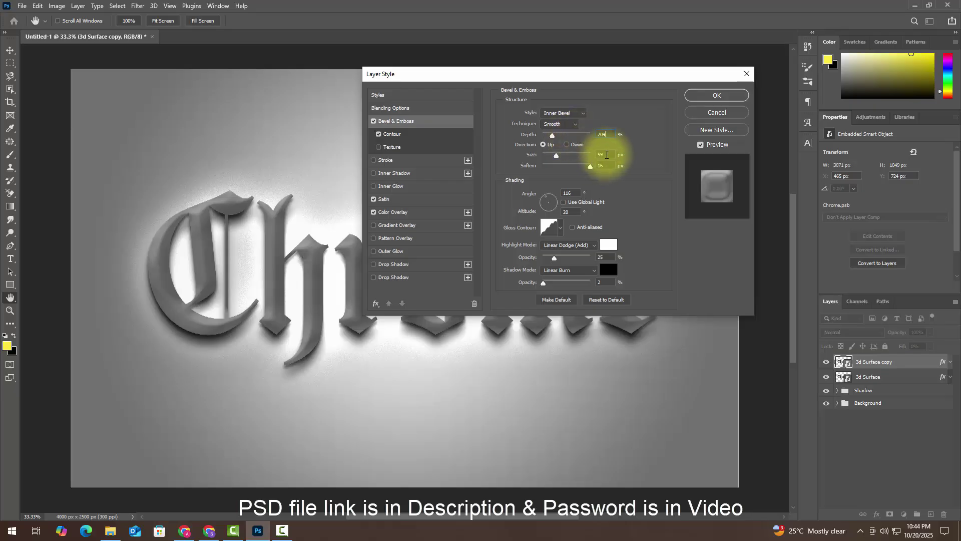
pyautogui.moveTo(604, 154); pyautogui.dragTo(542, 201)
pyautogui.write('20090')
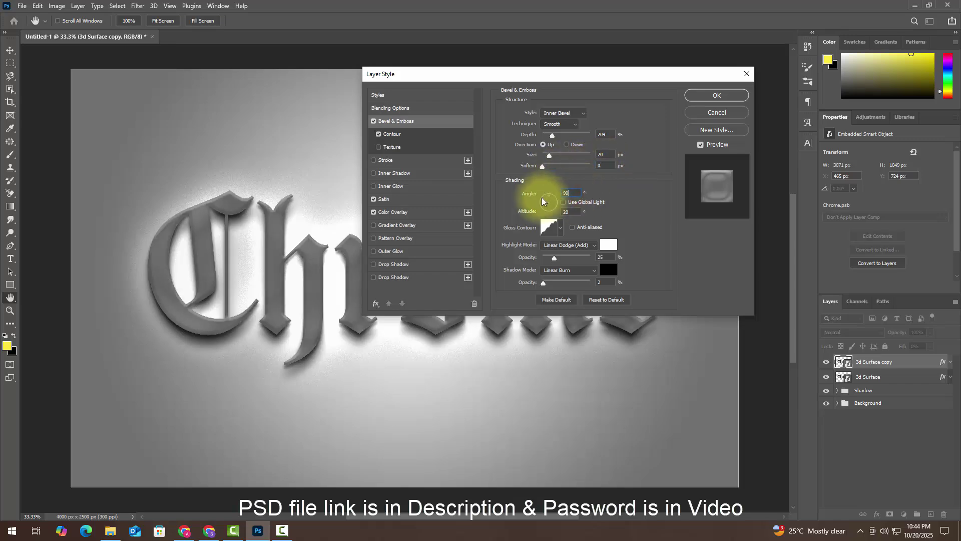
pyautogui.press('Tab')
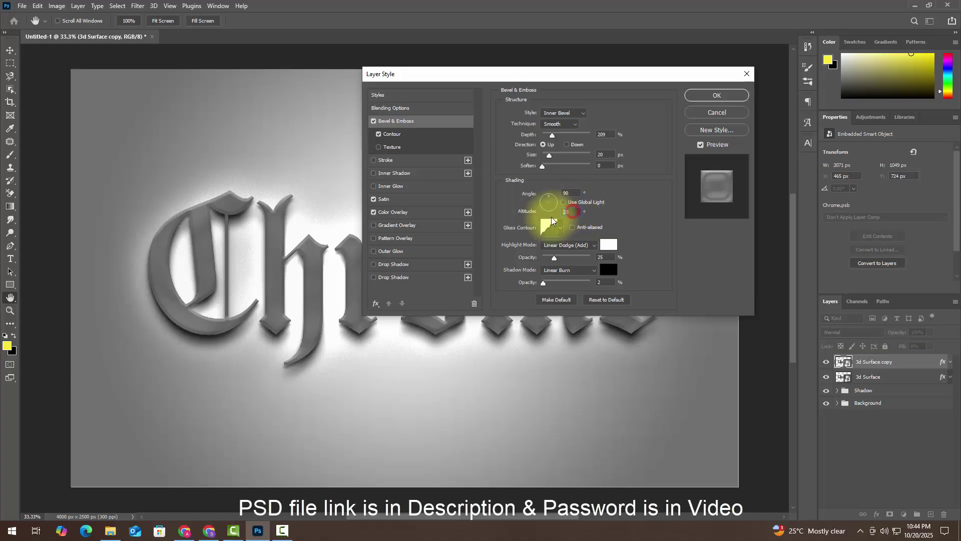
pyautogui.write('38')
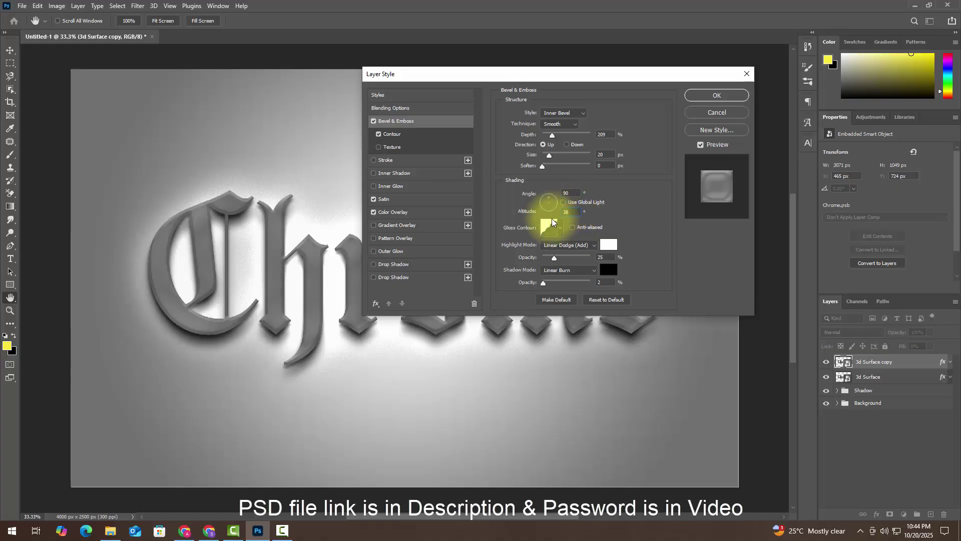
# Change the gloss contour of the copied layer's bevel to the Ring - Double preset.
pyautogui.click(551, 227)
pyautogui.click(482, 109)
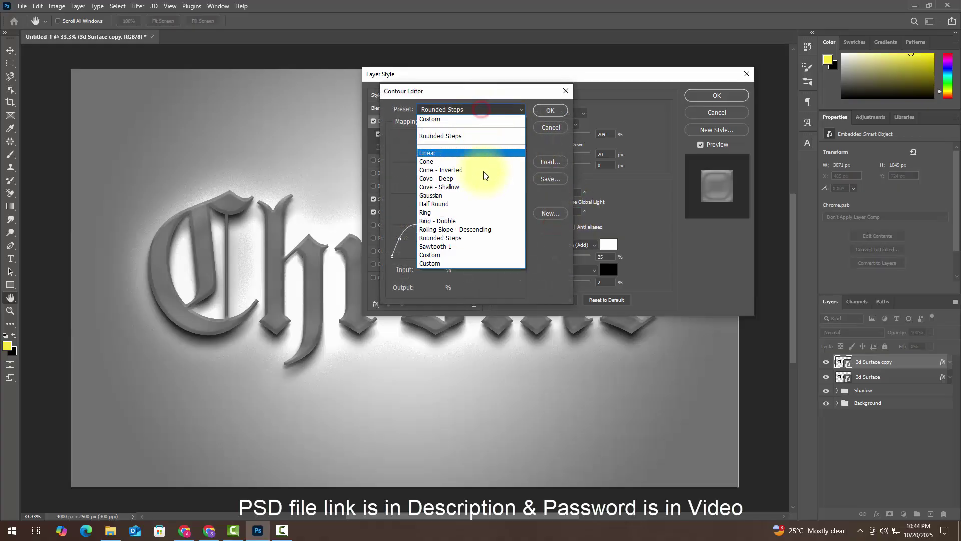
pyautogui.click(469, 222)
pyautogui.click(561, 111)
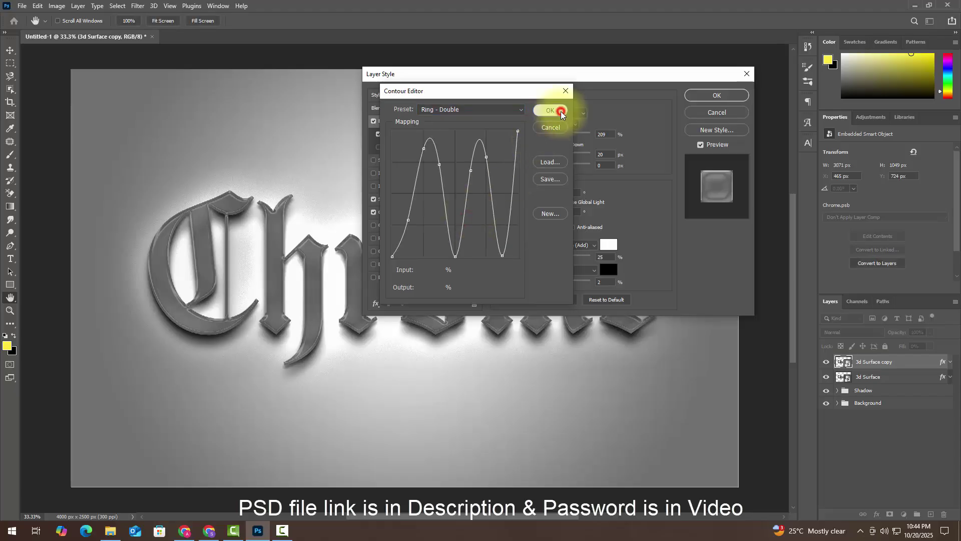
# Set the bevel highlight to Color Dodge in #3afcf1 at 92% opacity and the bevel's shadow opacity to 14%.
pyautogui.click(569, 244)
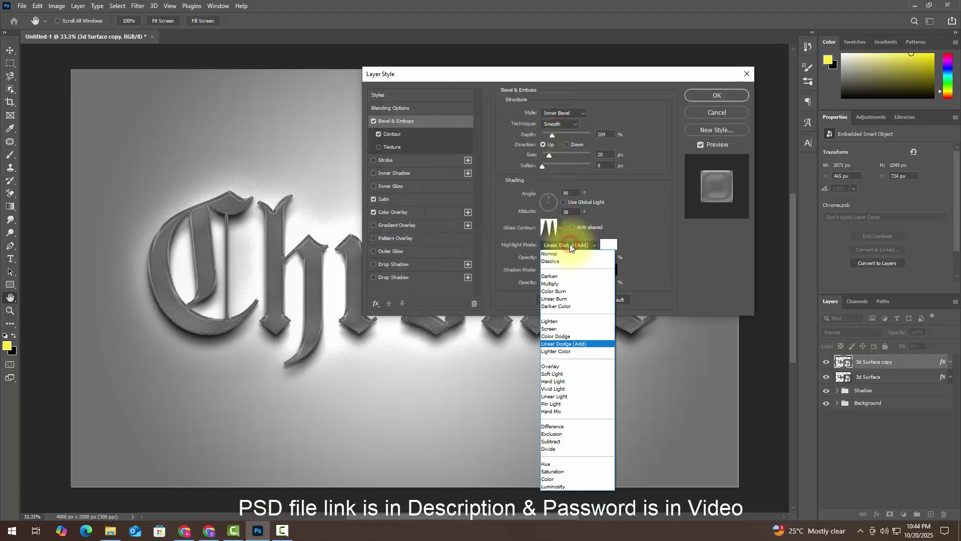
pyautogui.click(576, 336)
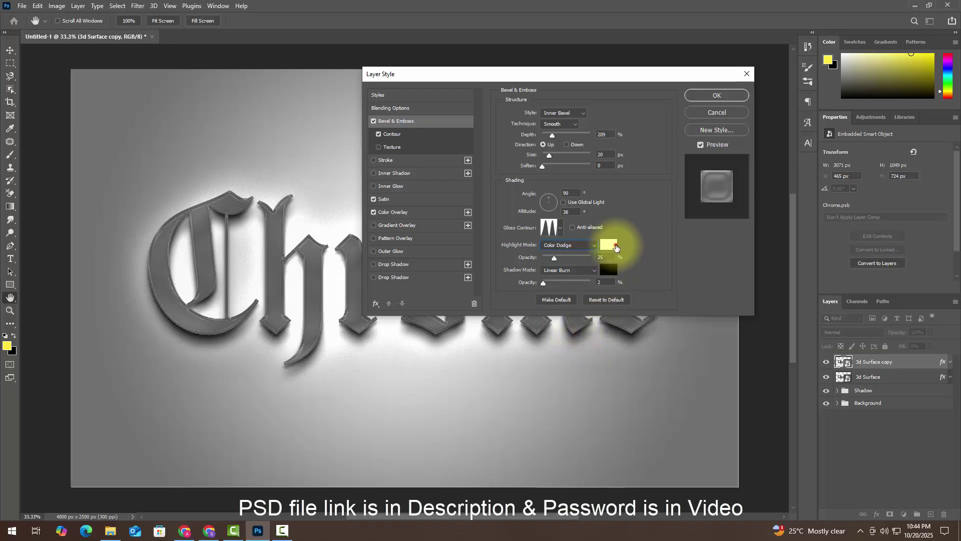
pyautogui.click(614, 246)
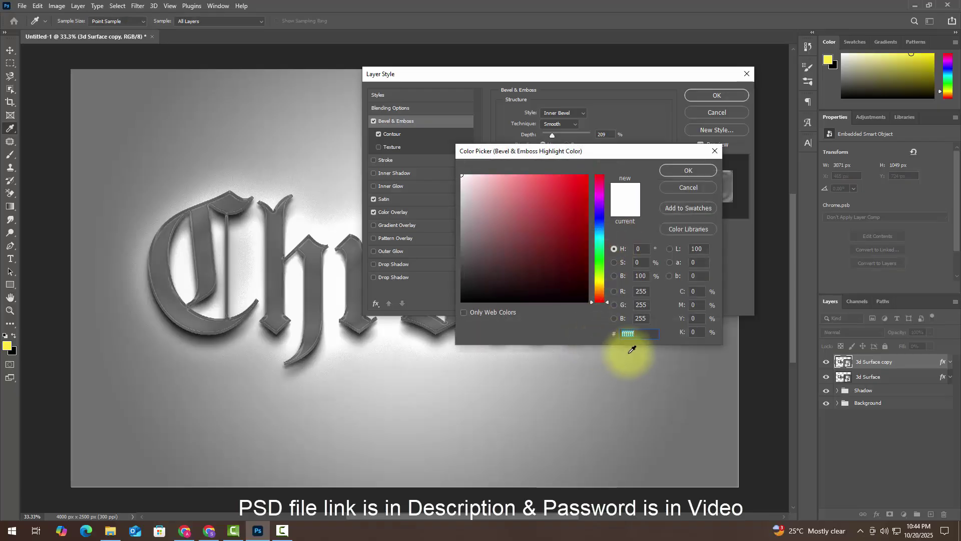
pyautogui.write('3a')
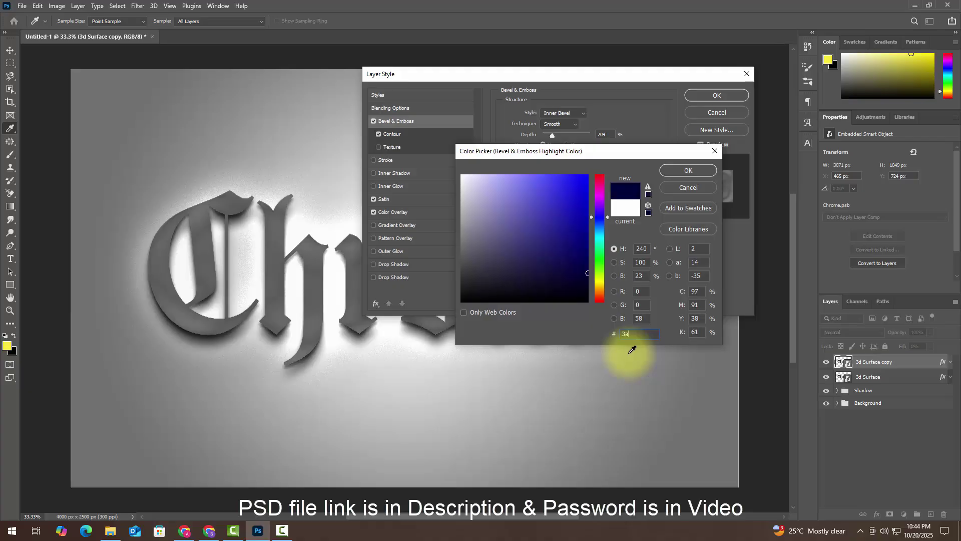
pyautogui.write('fcf1')
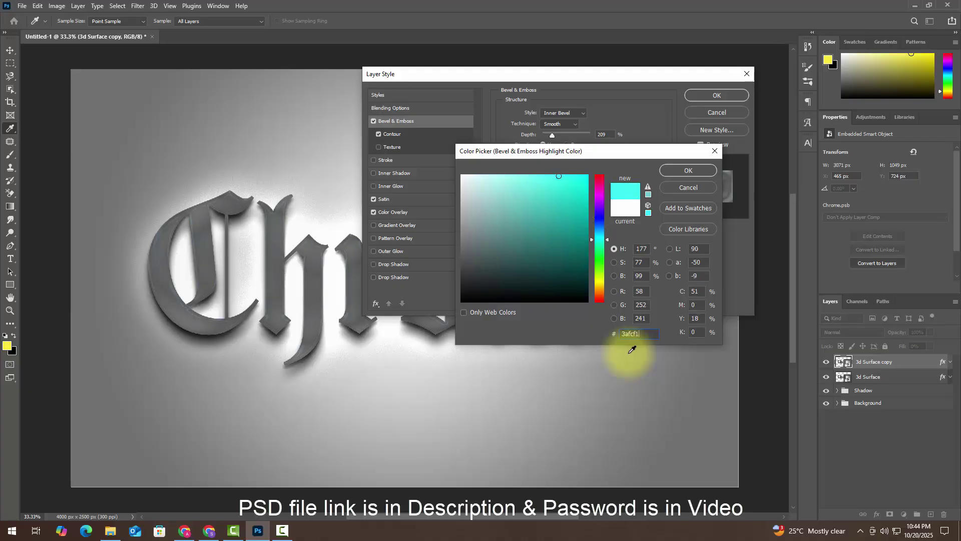
pyautogui.click(682, 170)
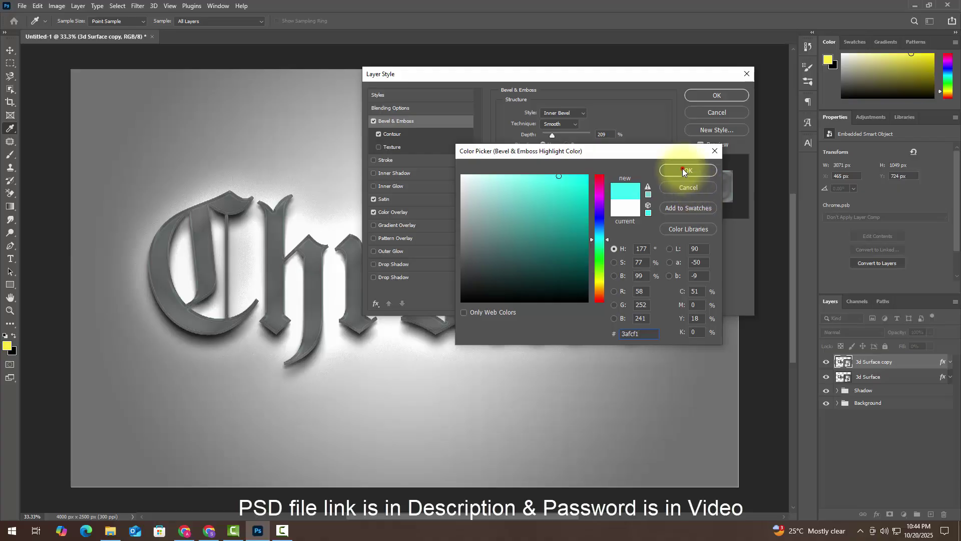
pyautogui.click(606, 258)
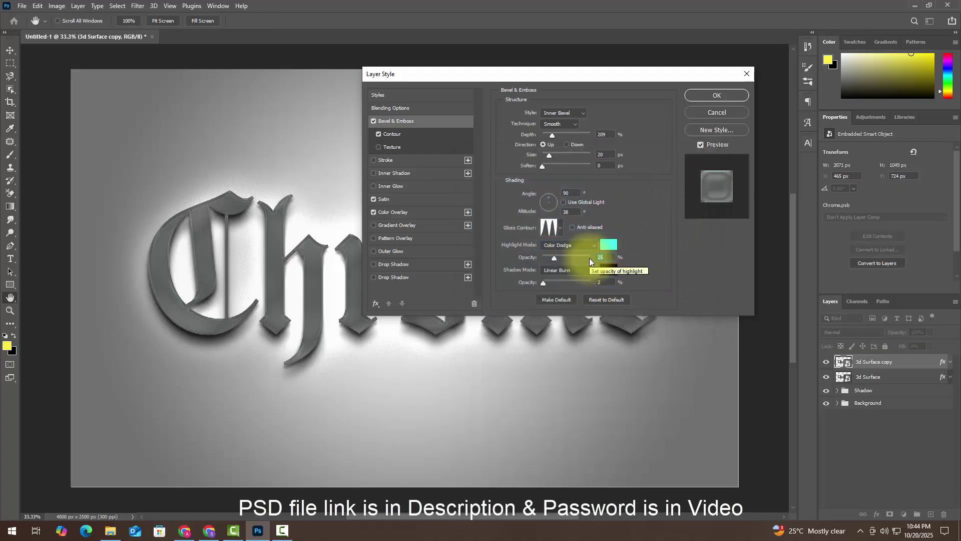
pyautogui.write('92')
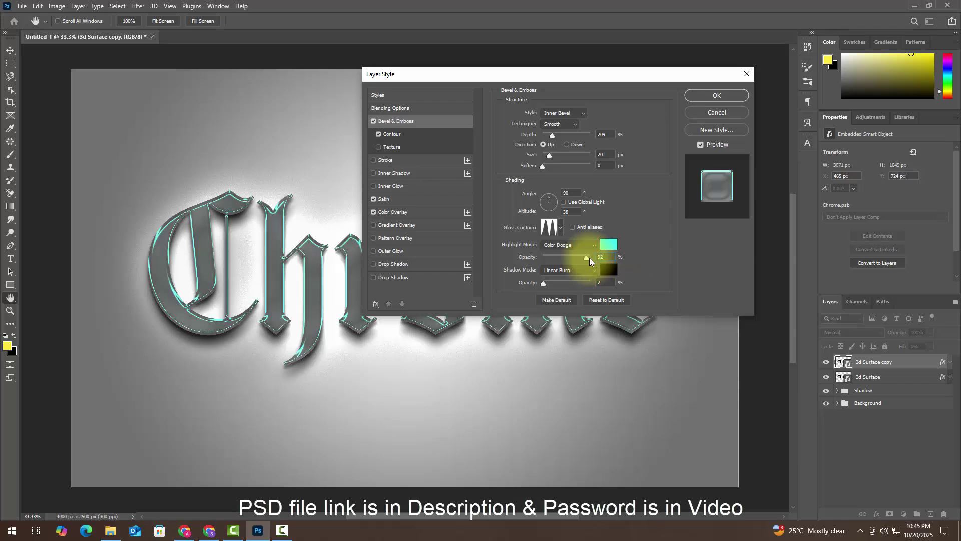
pyautogui.click(599, 283)
pyautogui.write('14')
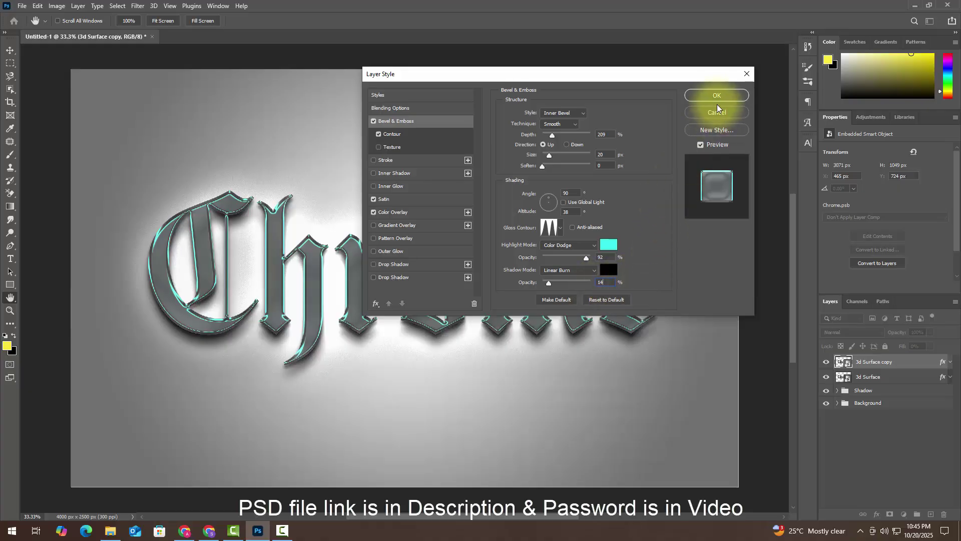
# Turn off Contour, Satin and Color Overlay for the 3d Surface copy layer and apply the layer style.
pyautogui.click(379, 134)
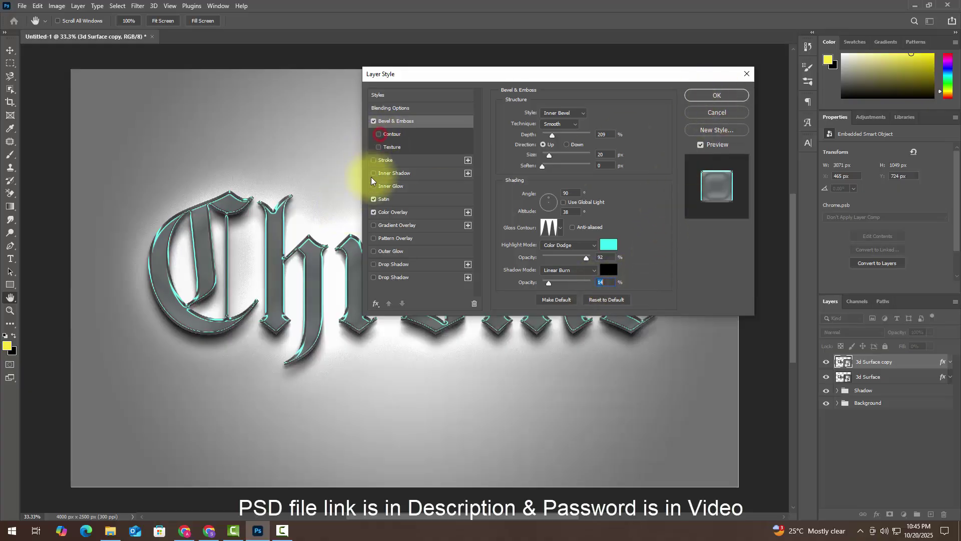
pyautogui.click(373, 199)
pyautogui.click(373, 213)
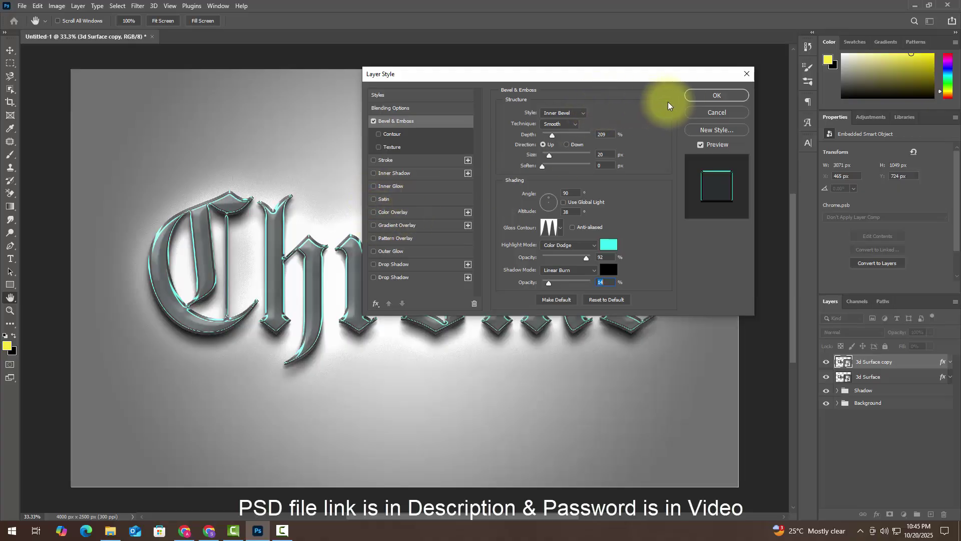
pyautogui.click(705, 96)
# Duplicate the 3d Surface copy layer and open the new duplicate's layer style settings.
pyautogui.hotkey('ctrl', 'j')
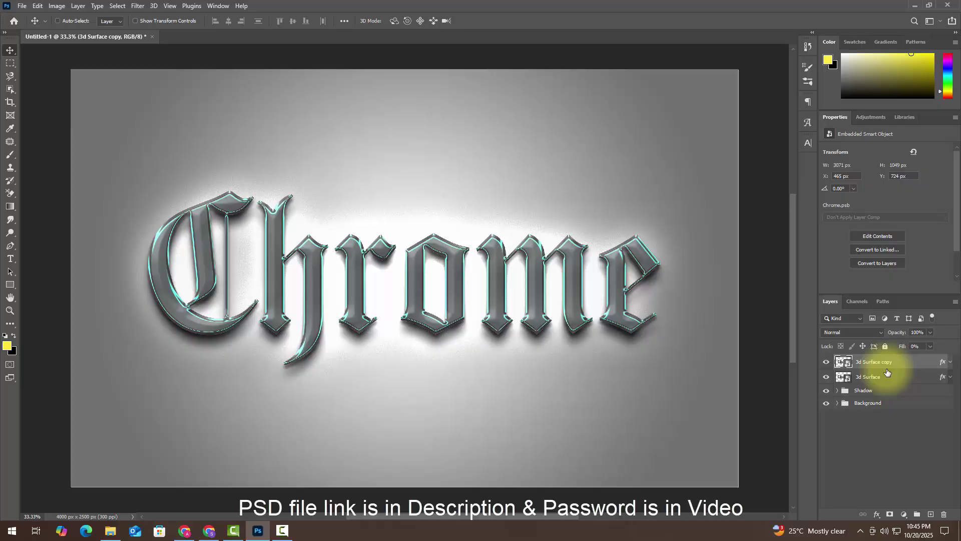
pyautogui.hotkey('ctrl', 'j')
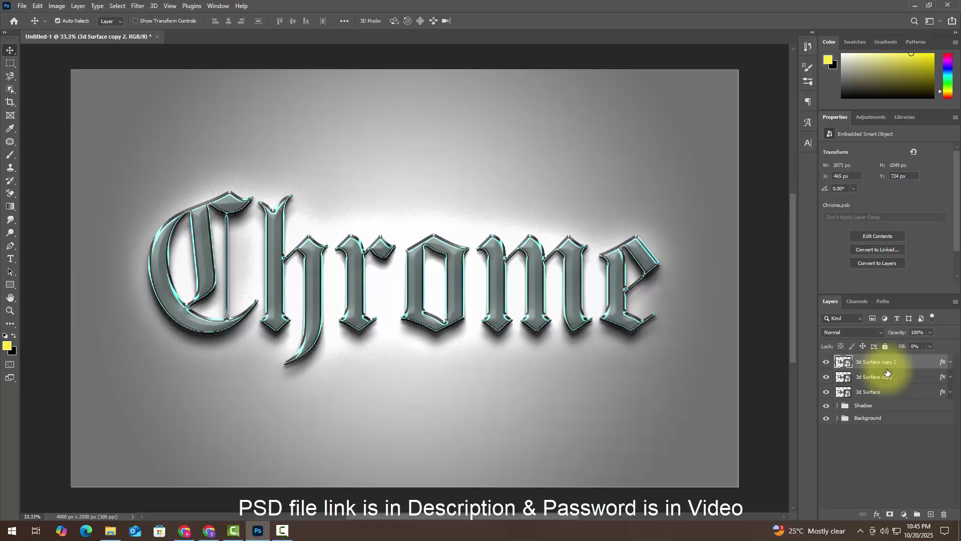
pyautogui.doubleClick(944, 364)
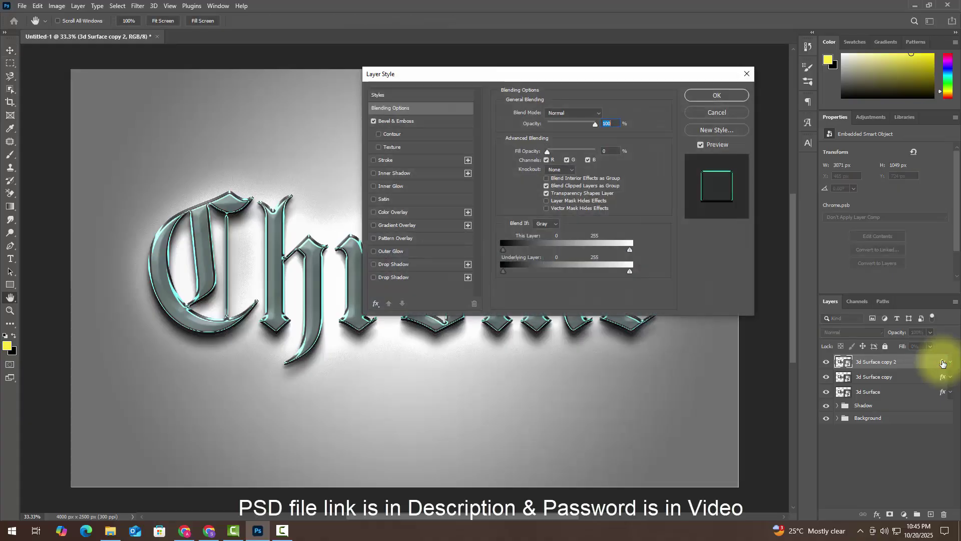
pyautogui.click(611, 151)
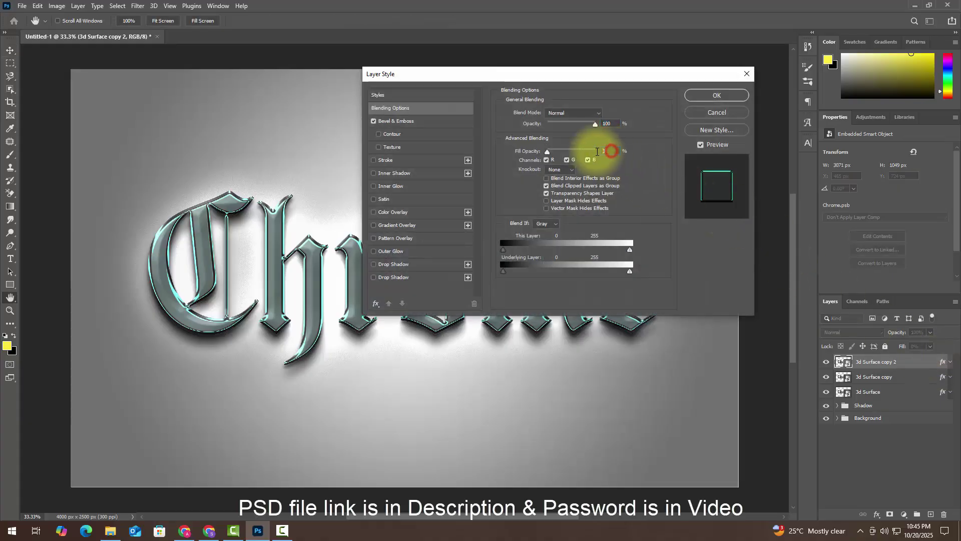
# Set the second copy's bevel to 272% depth, 49 px size and 16 px soften, with a 30° altitude.
pyautogui.click(420, 118)
pyautogui.click(607, 134)
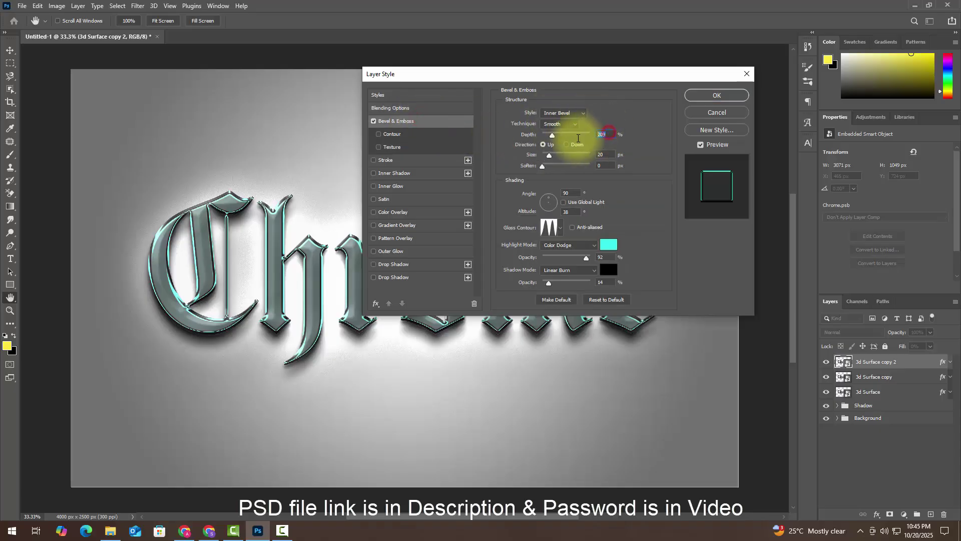
pyautogui.write('272')
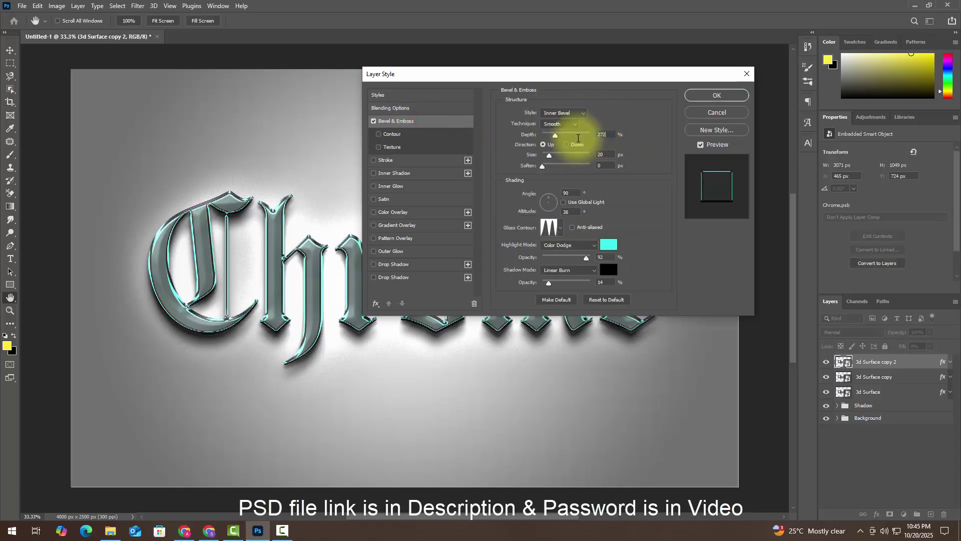
pyautogui.click(609, 154)
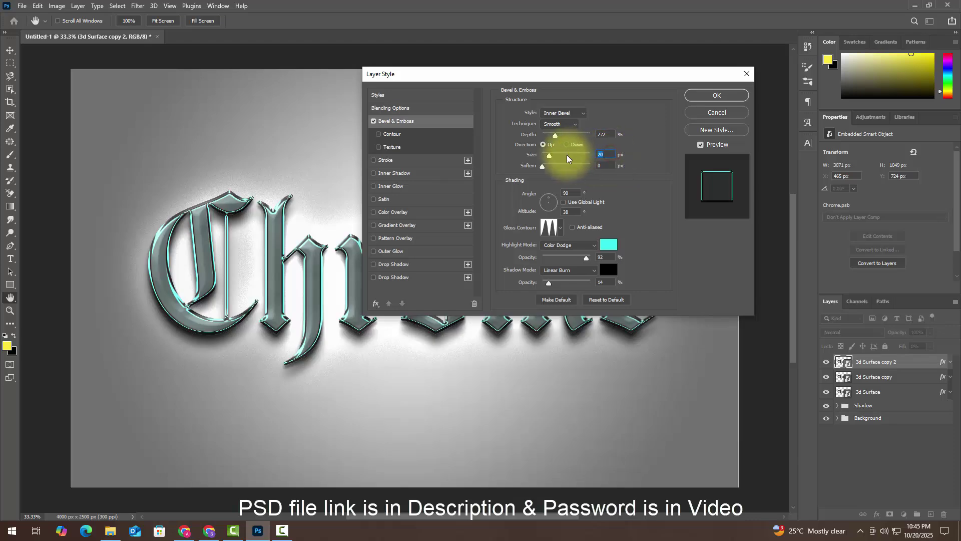
pyautogui.write('49')
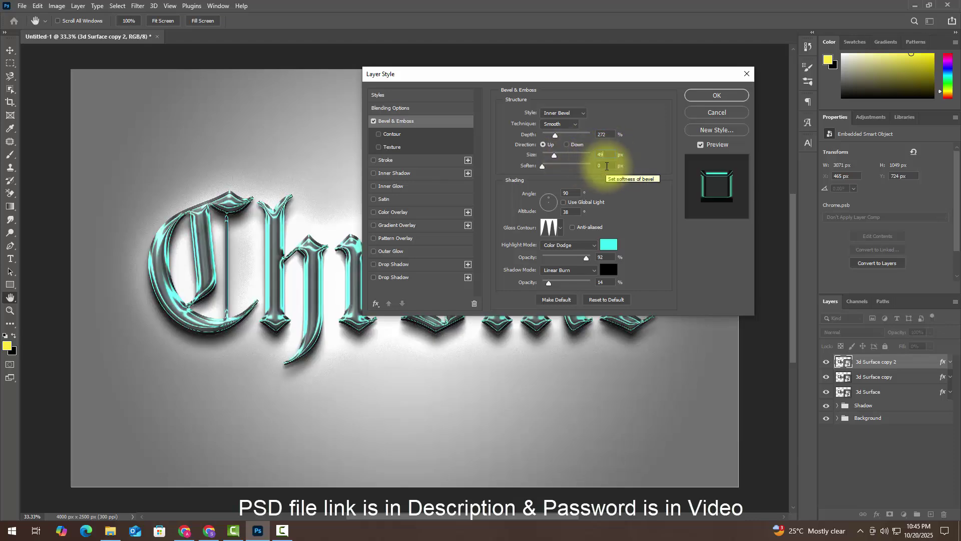
pyautogui.click(589, 167)
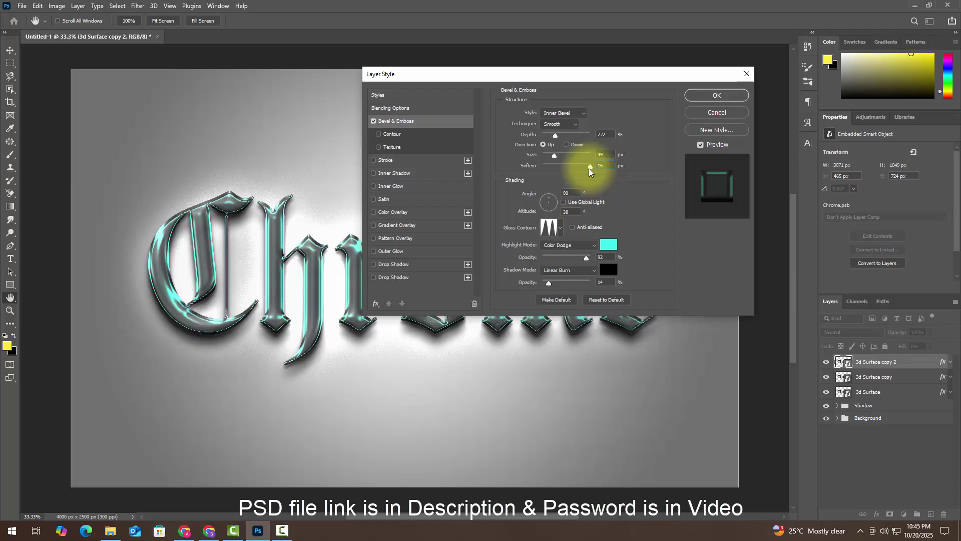
pyautogui.click(573, 212)
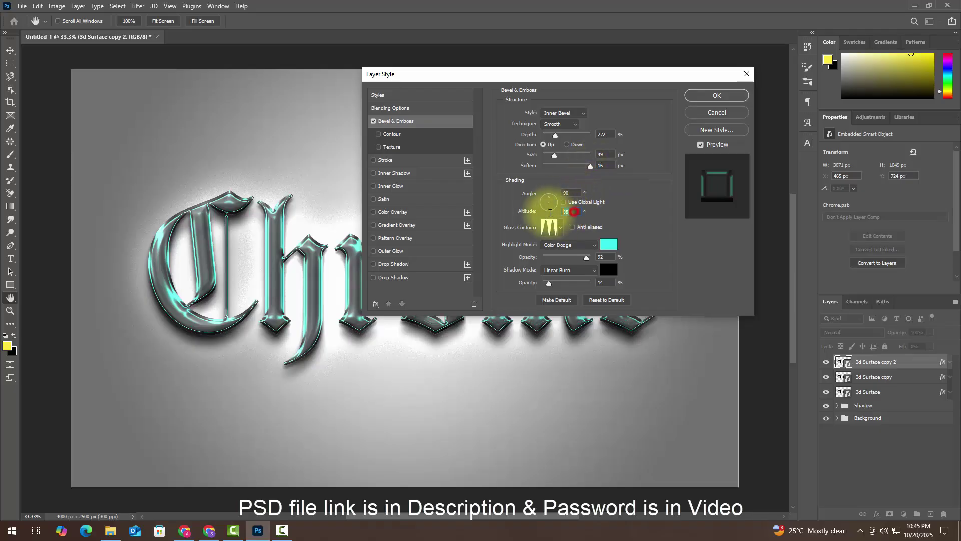
pyautogui.write('30')
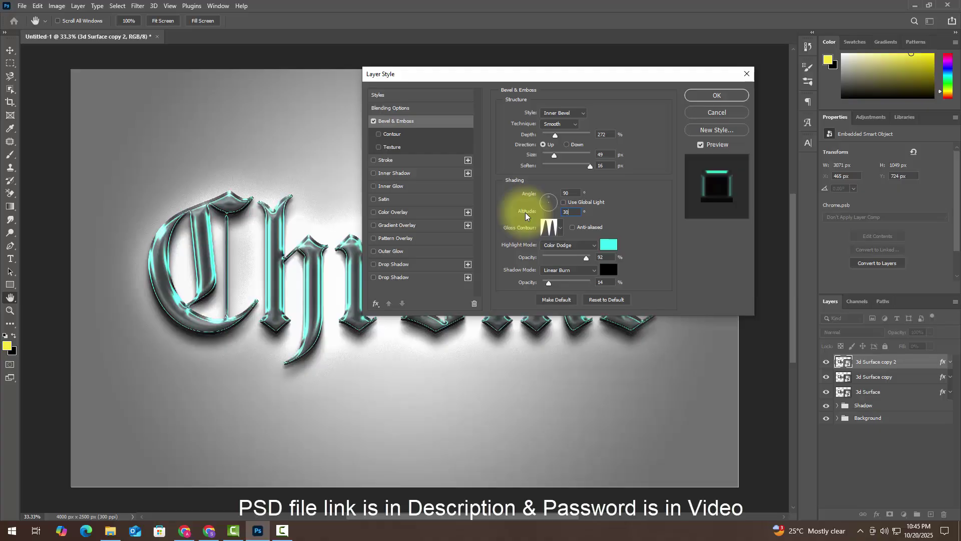
# Change the gloss contour of the second copy's bevel to the Ring preset.
pyautogui.click(551, 228)
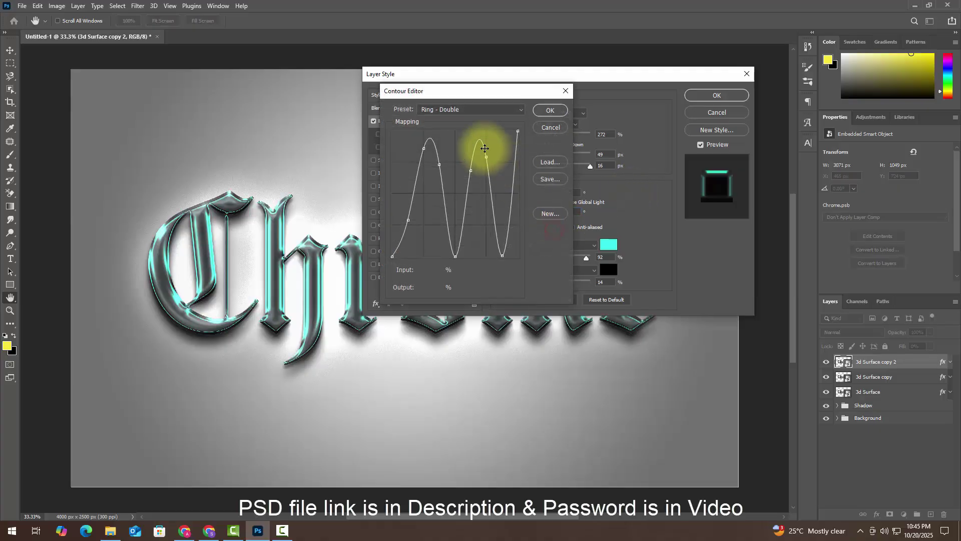
pyautogui.click(455, 109)
pyautogui.click(448, 213)
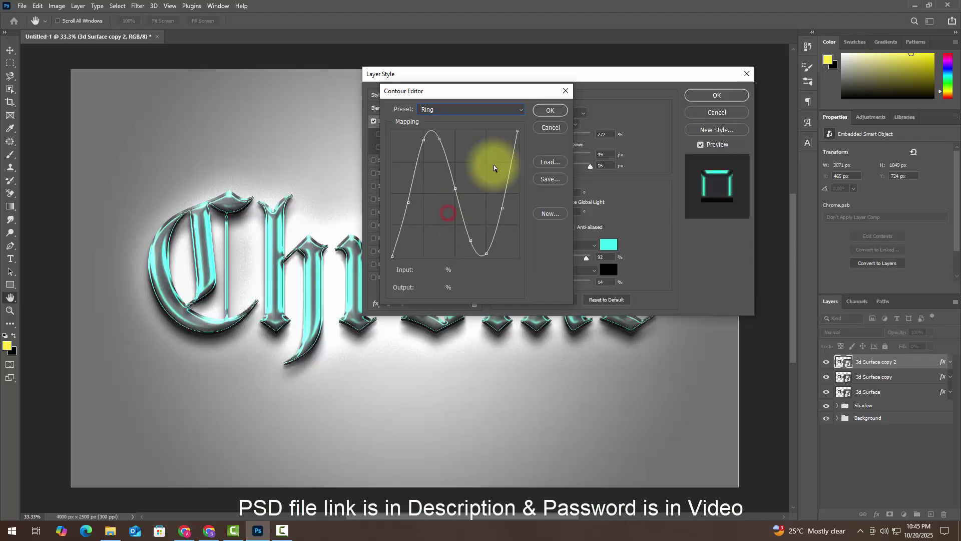
pyautogui.click(552, 111)
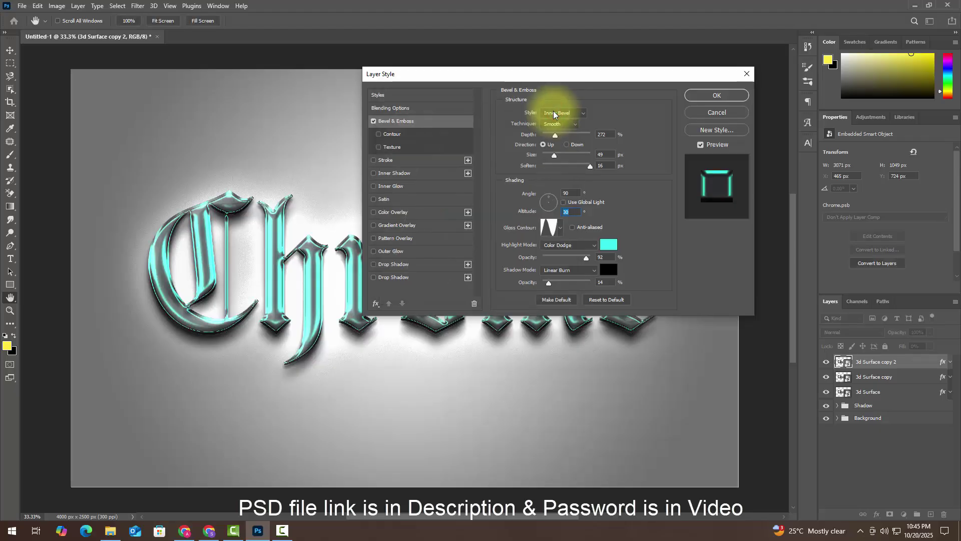
# Keep the bevel highlight mode at Color Dodge and set its color to #ffecd1 at 59% opacity.
pyautogui.click(570, 245)
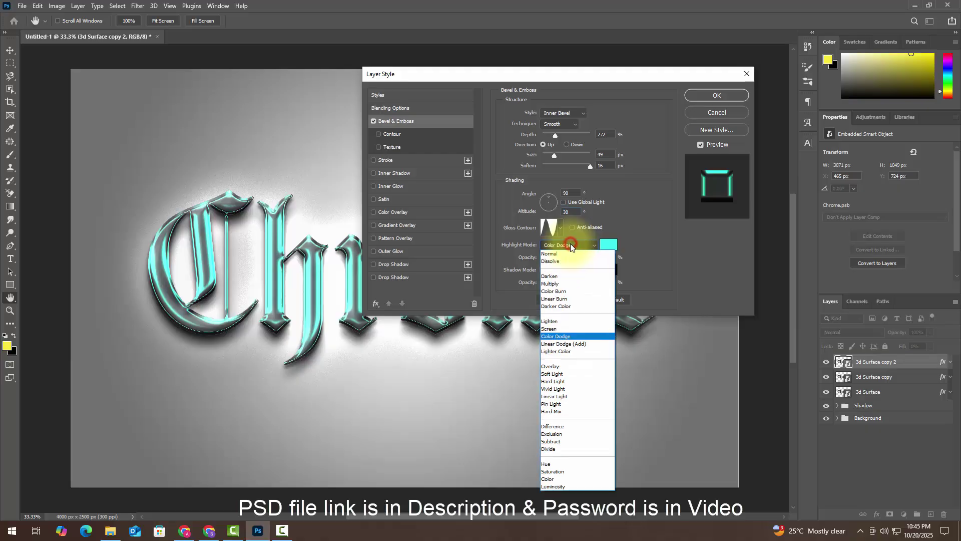
pyautogui.click(570, 244)
pyautogui.click(608, 244)
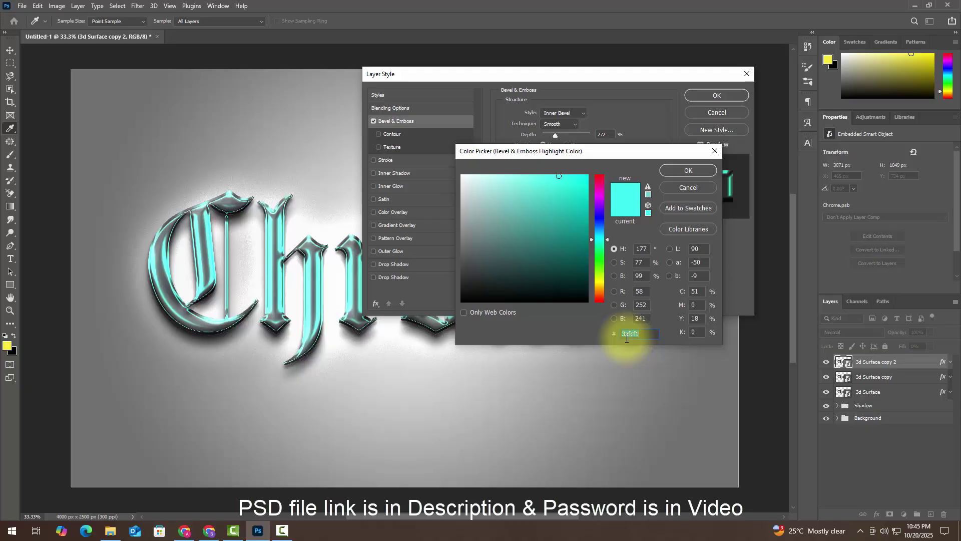
pyautogui.write('ffecd1')
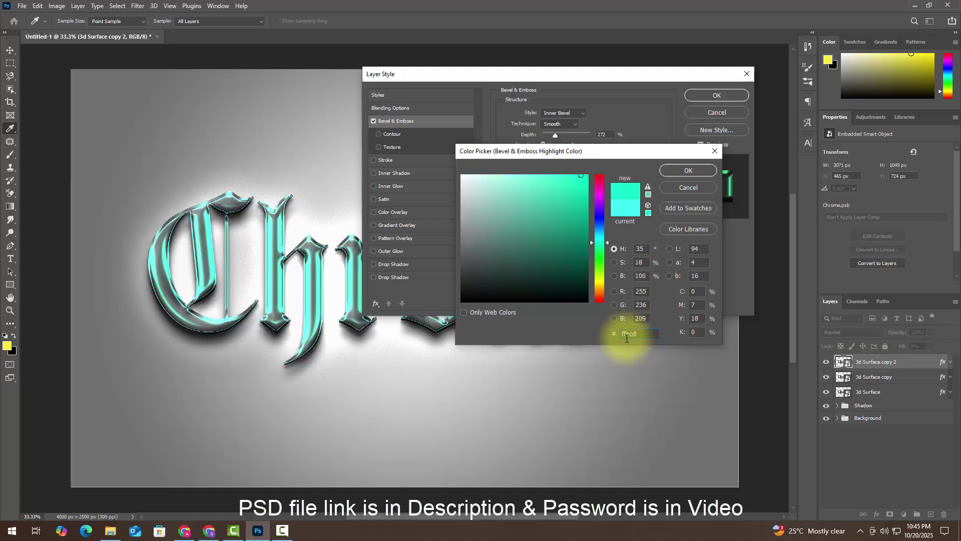
pyautogui.click(688, 171)
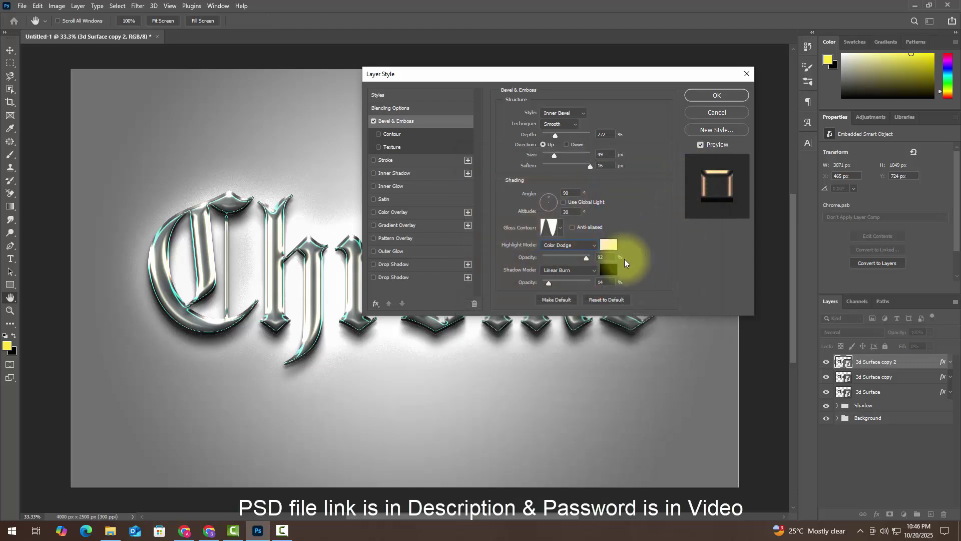
pyautogui.press('Tab')
pyautogui.write('59')
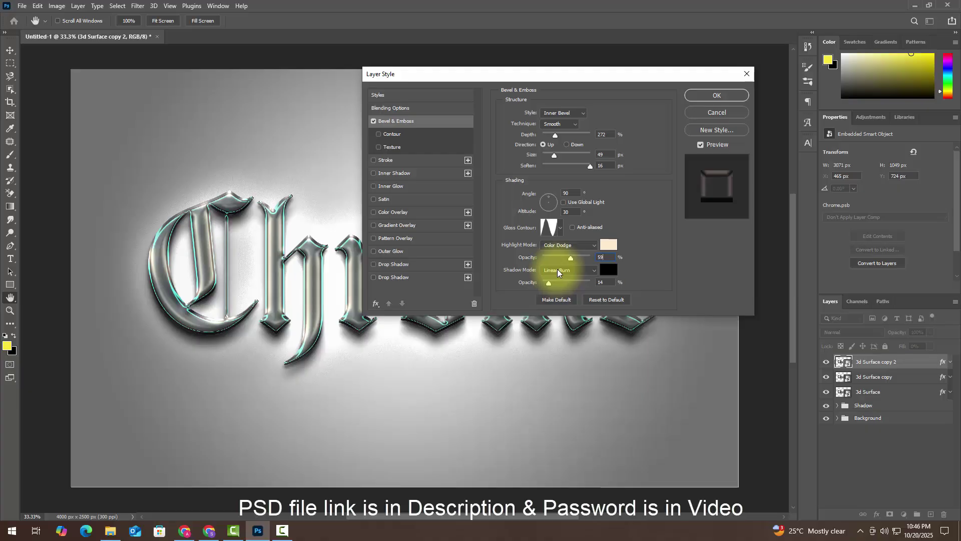
# Set the bevel's shadow mode to Color Dodge and its shadow color to white.
pyautogui.click(562, 271)
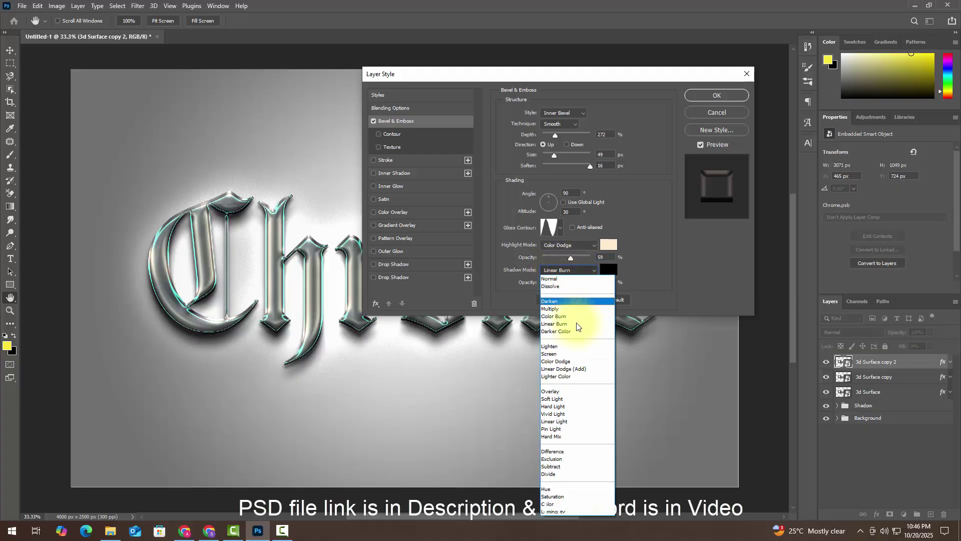
pyautogui.click(576, 360)
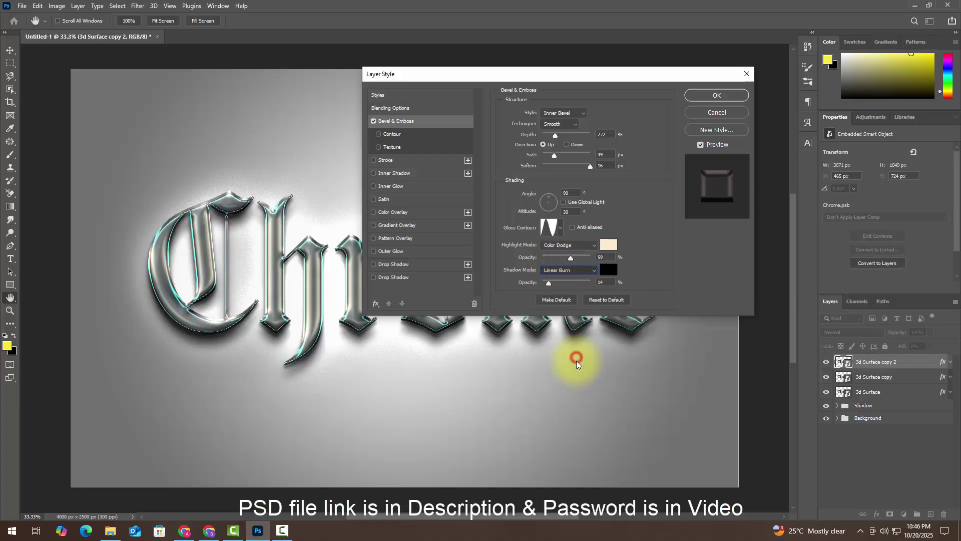
pyautogui.click(602, 273)
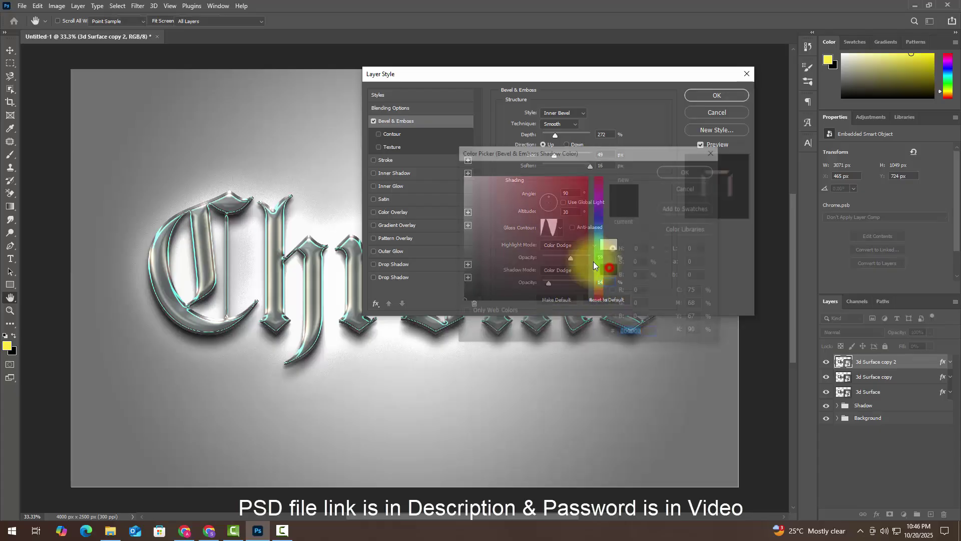
pyautogui.click(676, 172)
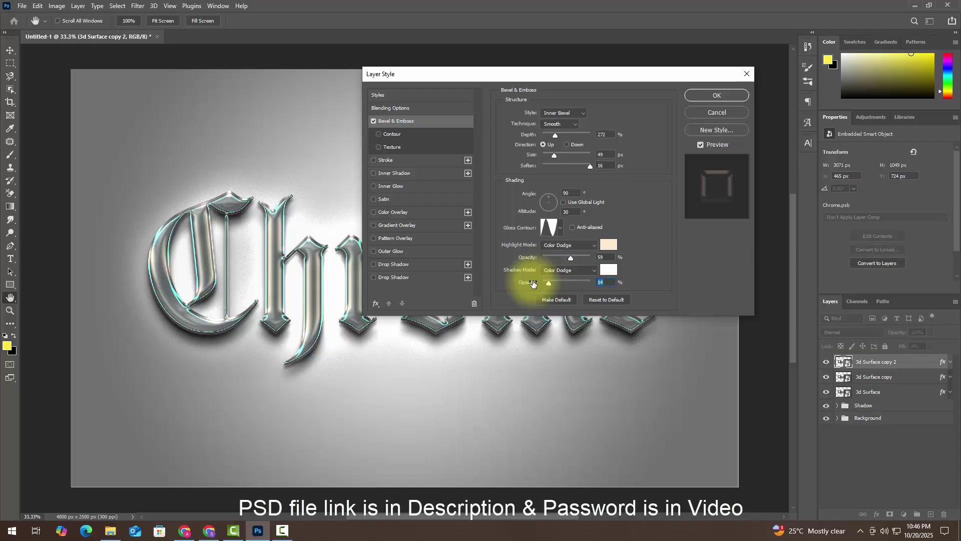
# Enable Contour on the second copy's bevel, choose a peaked contour preset with a 100% range, and apply the layer style.
pyautogui.click(394, 134)
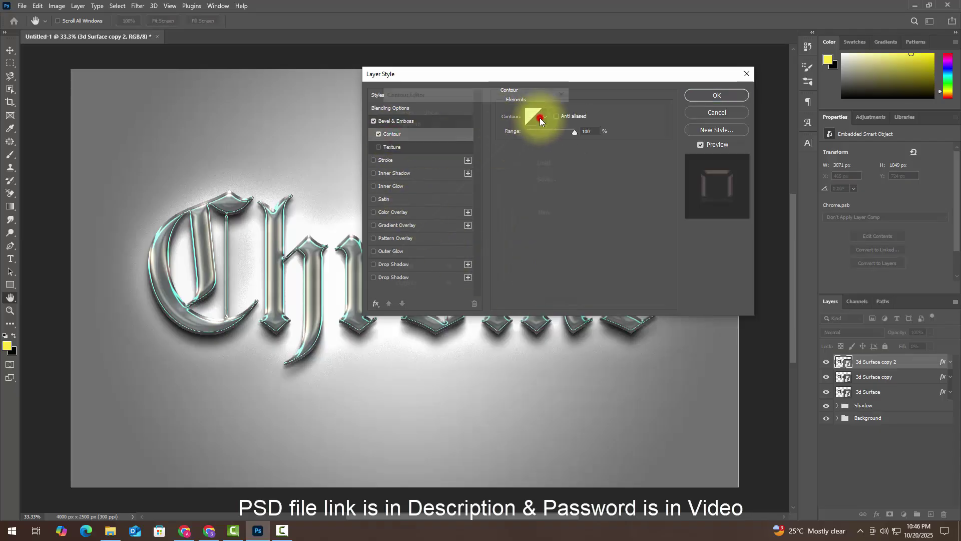
pyautogui.click(540, 117)
pyautogui.click(487, 110)
pyautogui.click(450, 159)
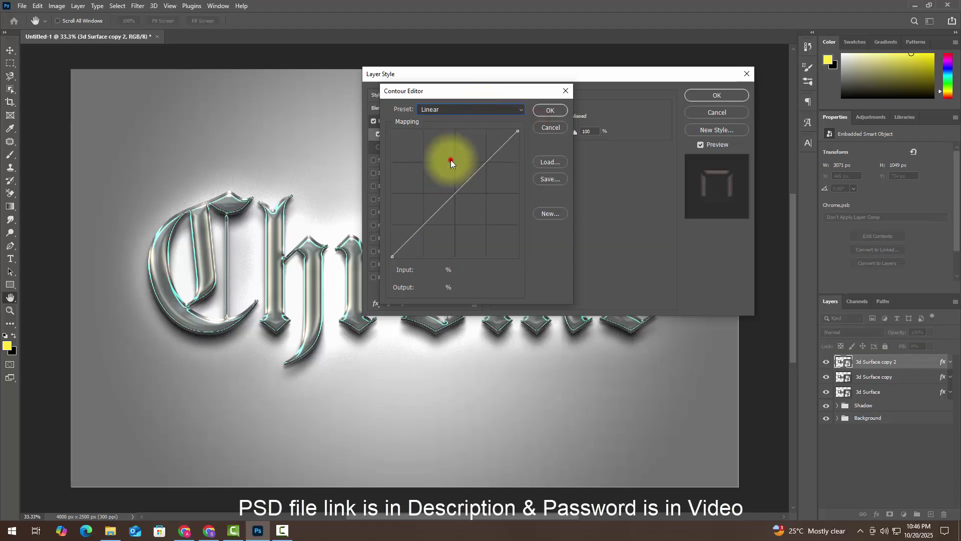
pyautogui.click(545, 110)
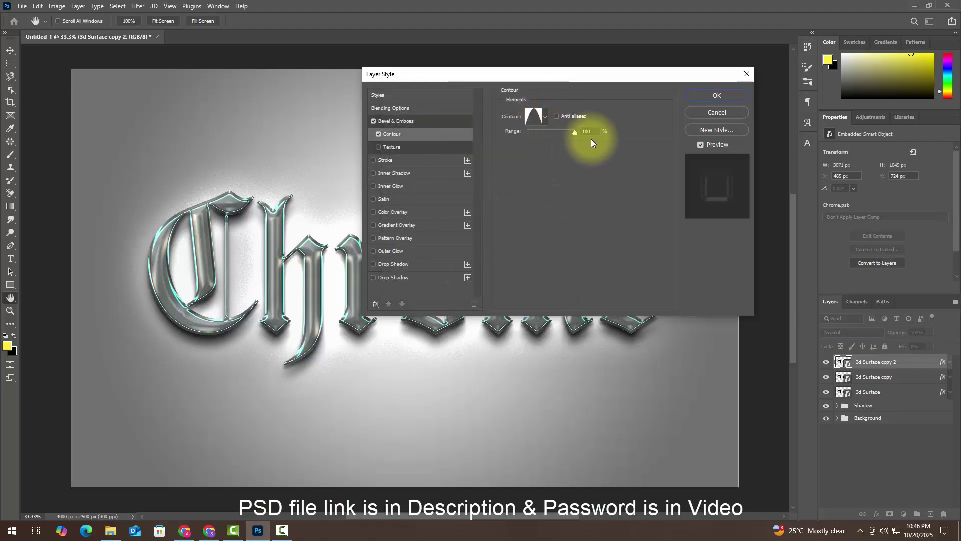
pyautogui.click(714, 95)
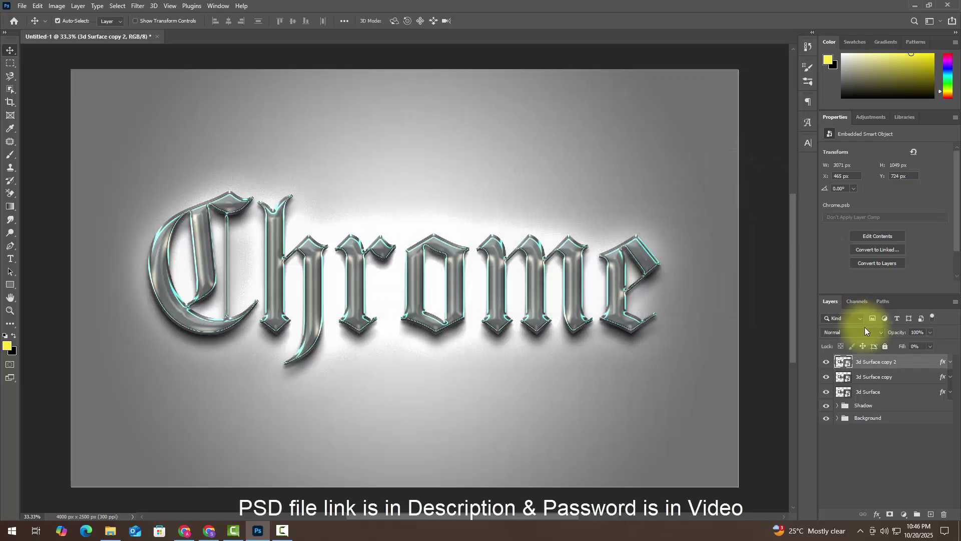
# Duplicate the second surface copy and set the new copy's bevel to 199% depth, 46 px size and a 45° angle.
pyautogui.hotkey('ctrl', 'j')
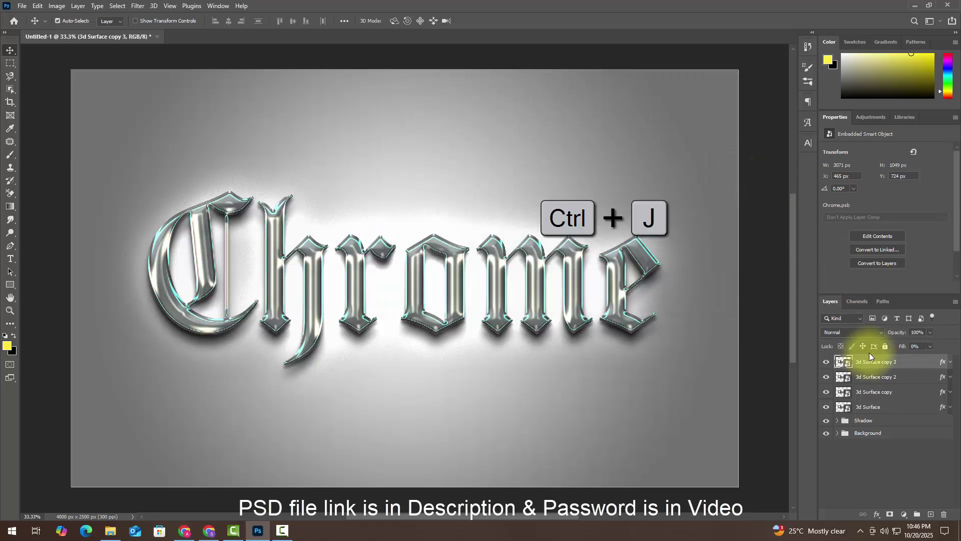
pyautogui.doubleClick(941, 364)
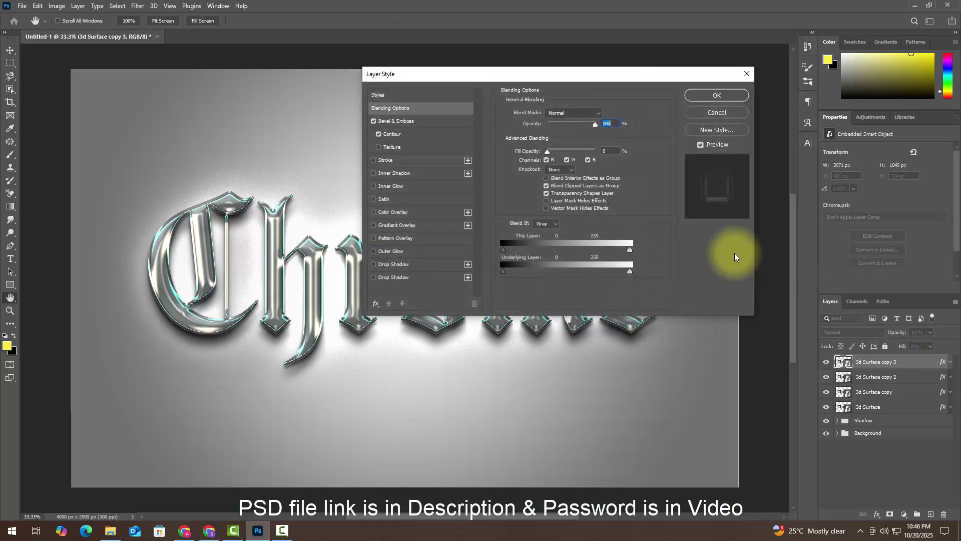
pyautogui.click(611, 150)
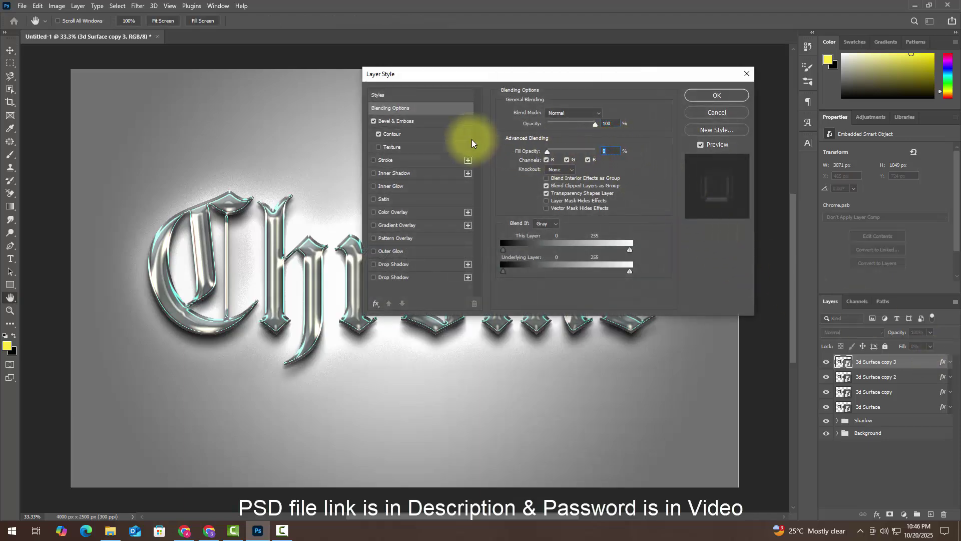
pyautogui.click(413, 121)
pyautogui.click(607, 134)
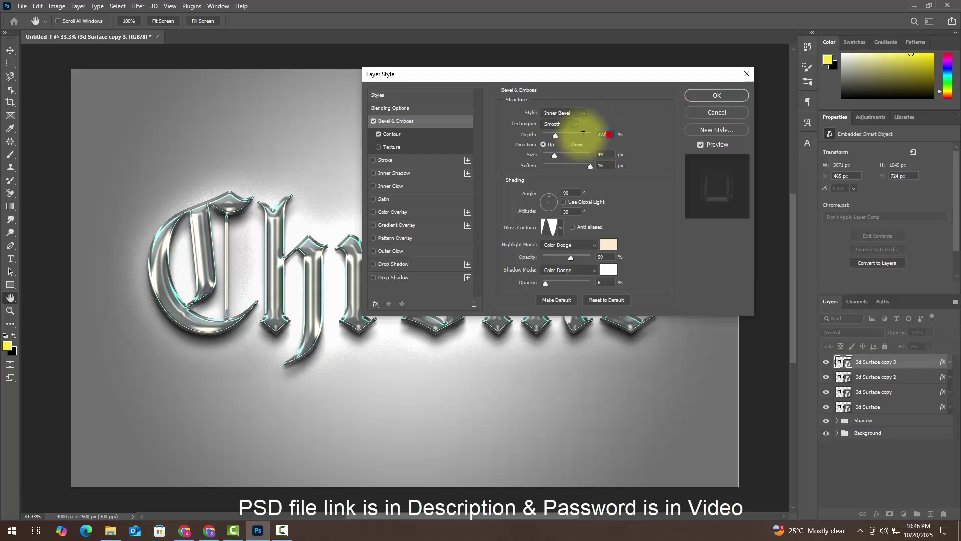
pyautogui.write('199')
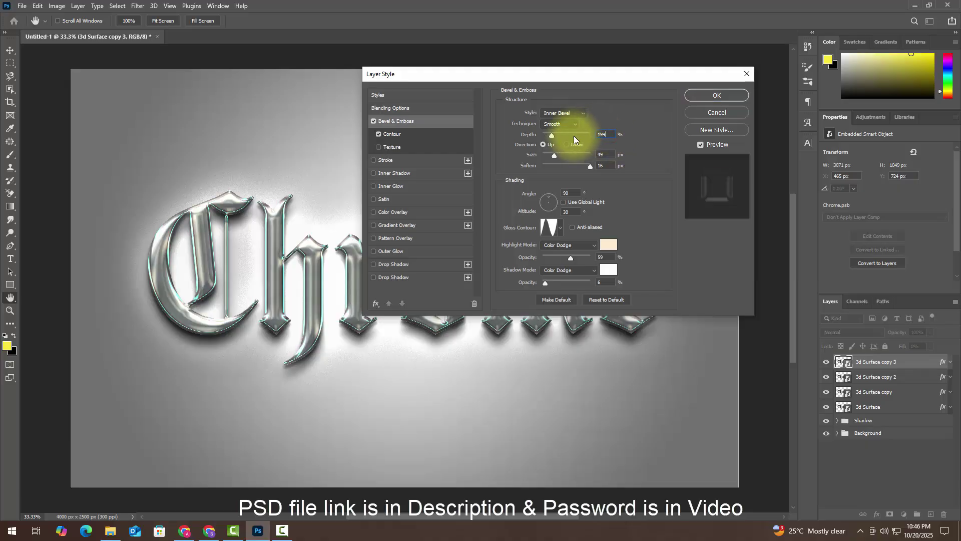
pyautogui.click(607, 154)
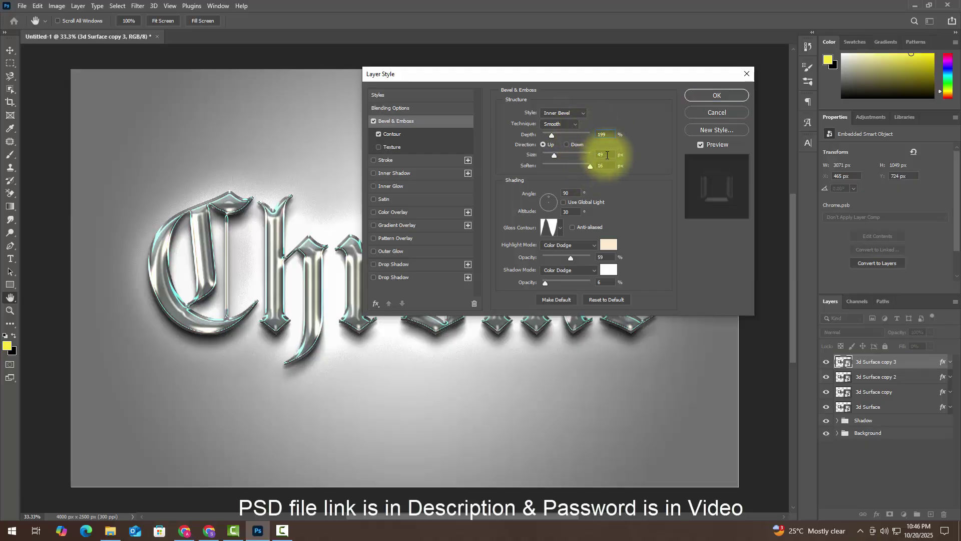
pyautogui.write('46')
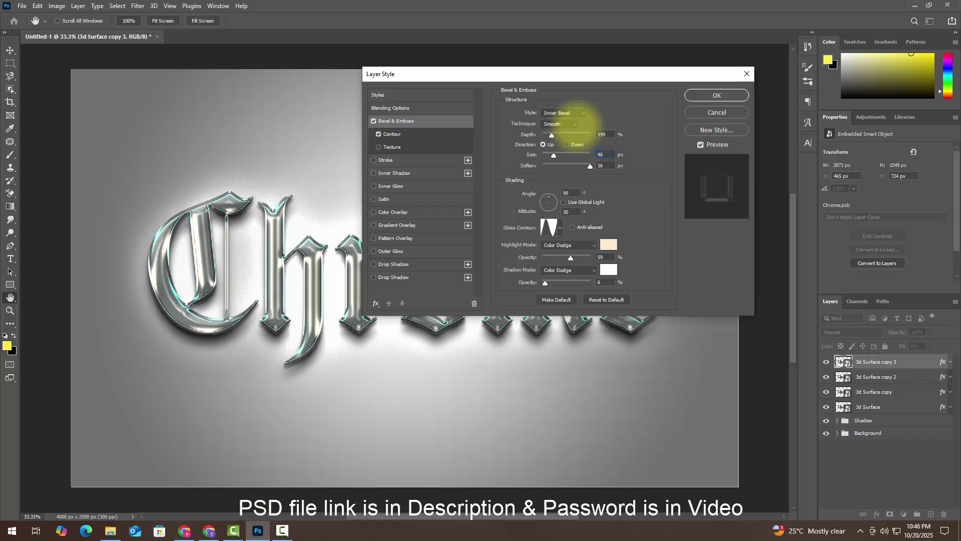
pyautogui.click(570, 193)
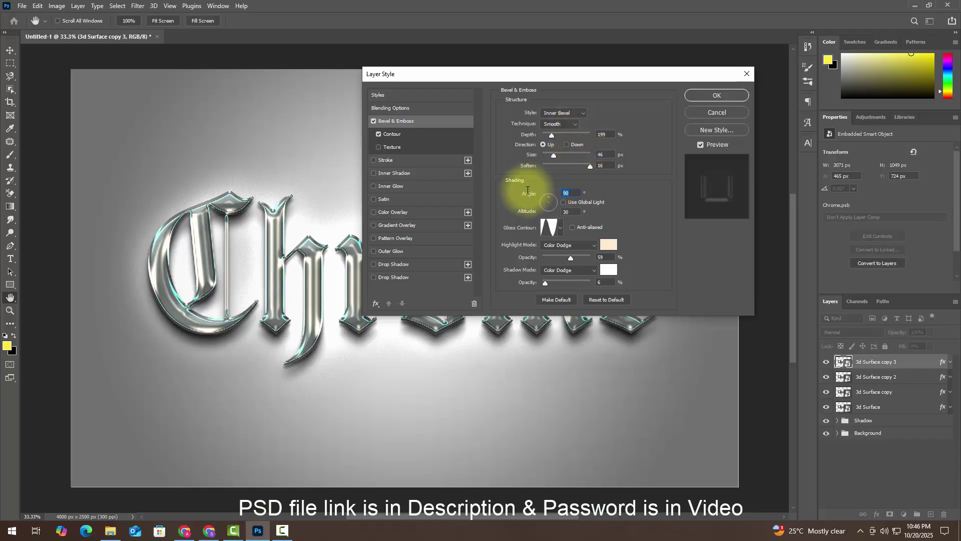
pyautogui.write('45')
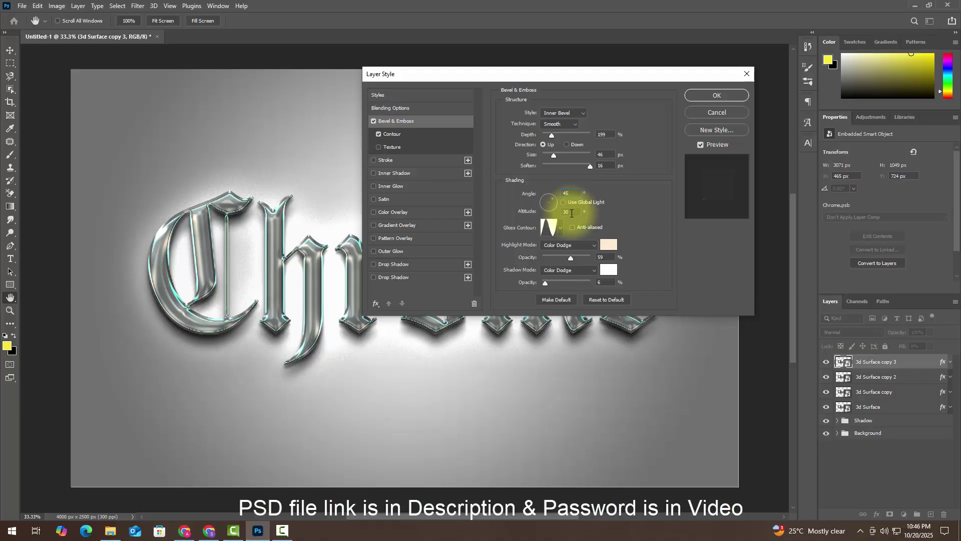
# Load a saved custom contour file as the gloss contour of the third copy's bevel.
pyautogui.click(547, 231)
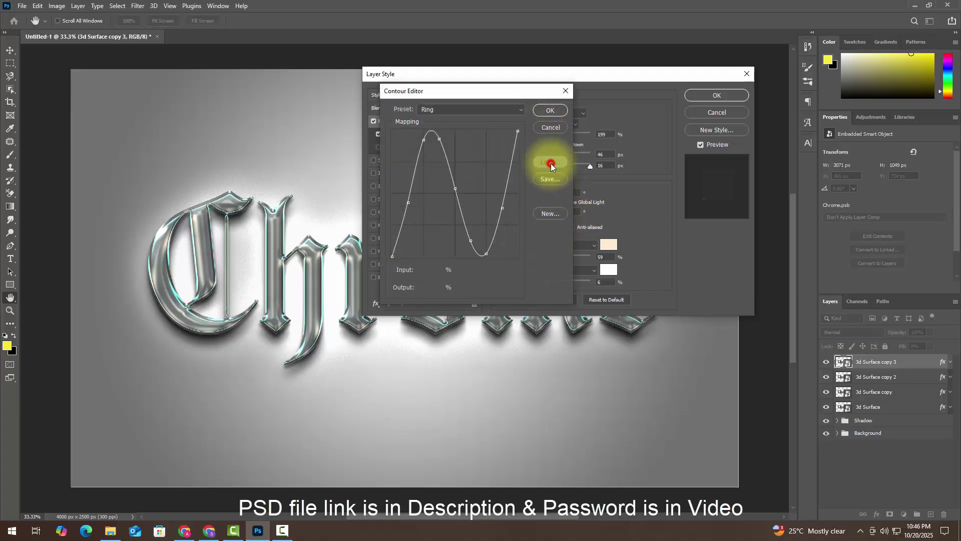
pyautogui.click(551, 163)
pyautogui.doubleClick(199, 75)
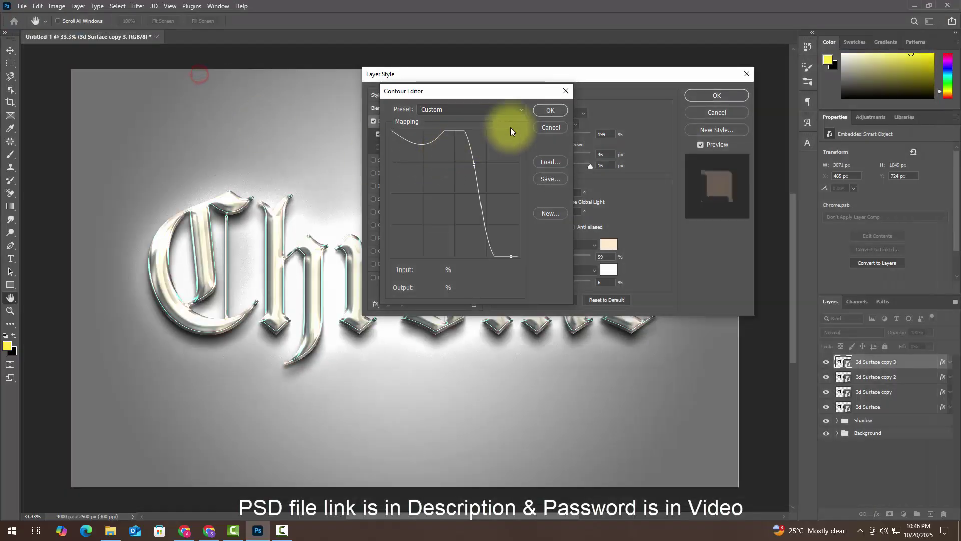
pyautogui.click(548, 111)
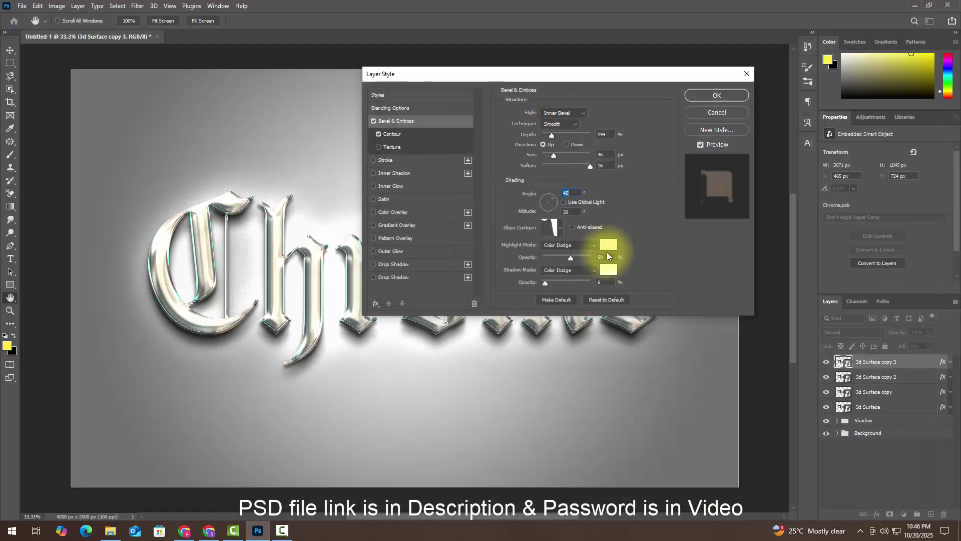
# Set the third copy's bevel highlight color to #0096ff at 92% opacity with Overlay mode.
pyautogui.click(608, 245)
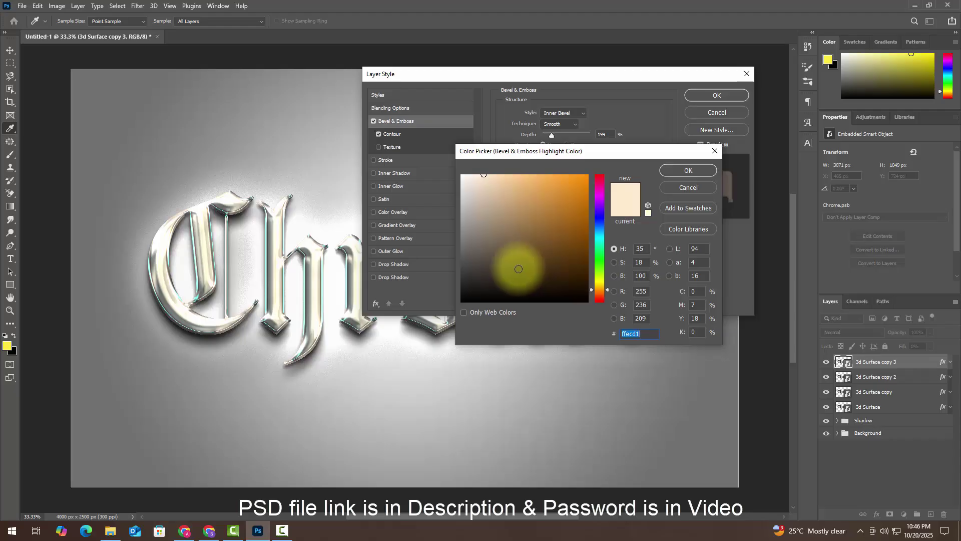
pyautogui.write('00')
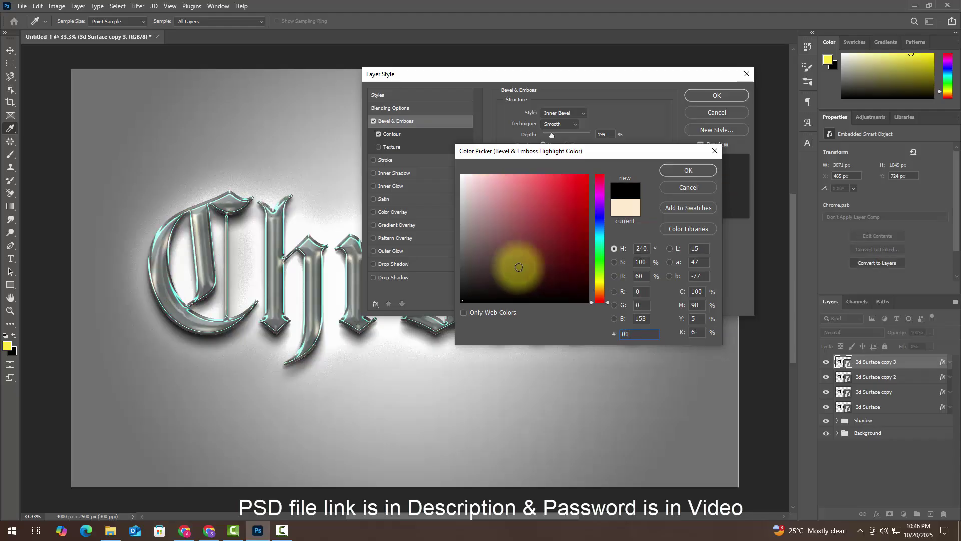
pyautogui.write('96ff')
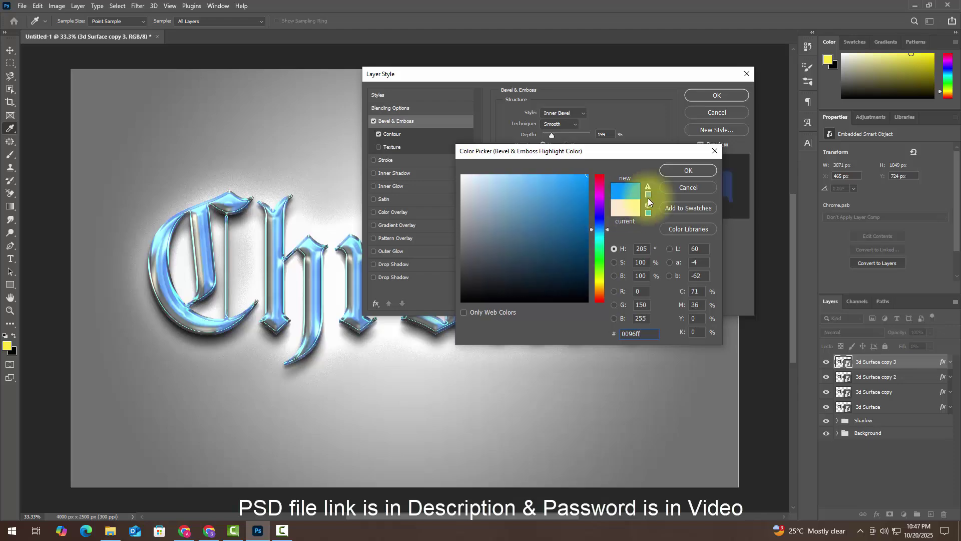
pyautogui.click(675, 172)
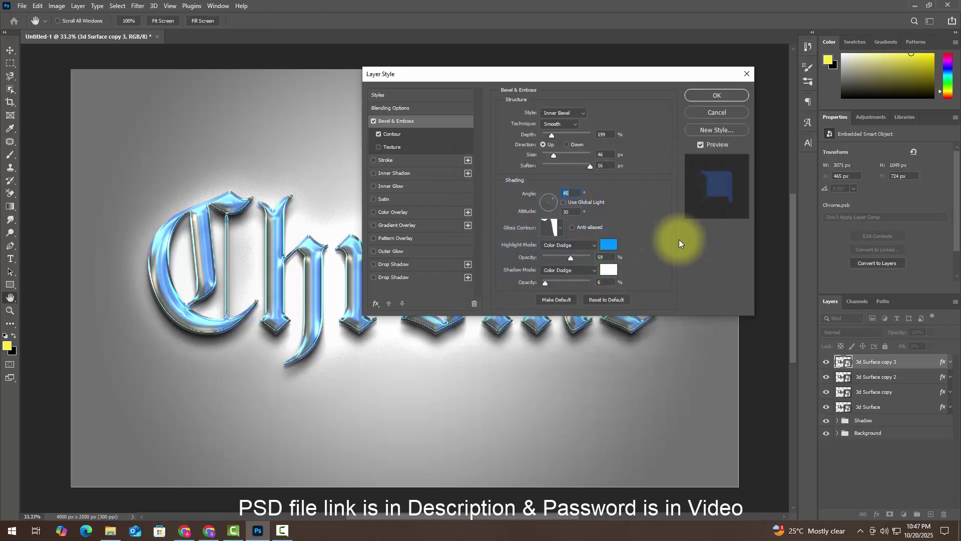
pyautogui.doubleClick(610, 256)
pyautogui.write('92')
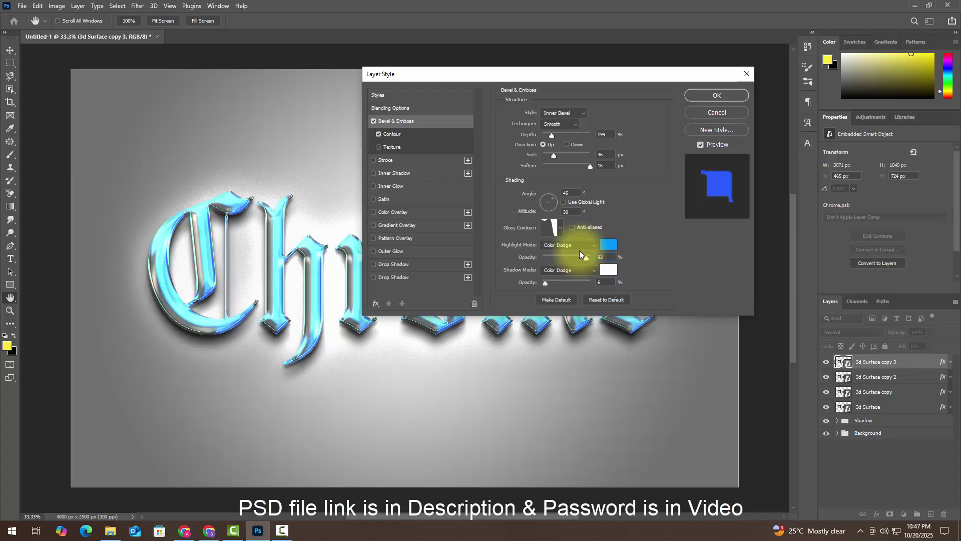
pyautogui.click(575, 244)
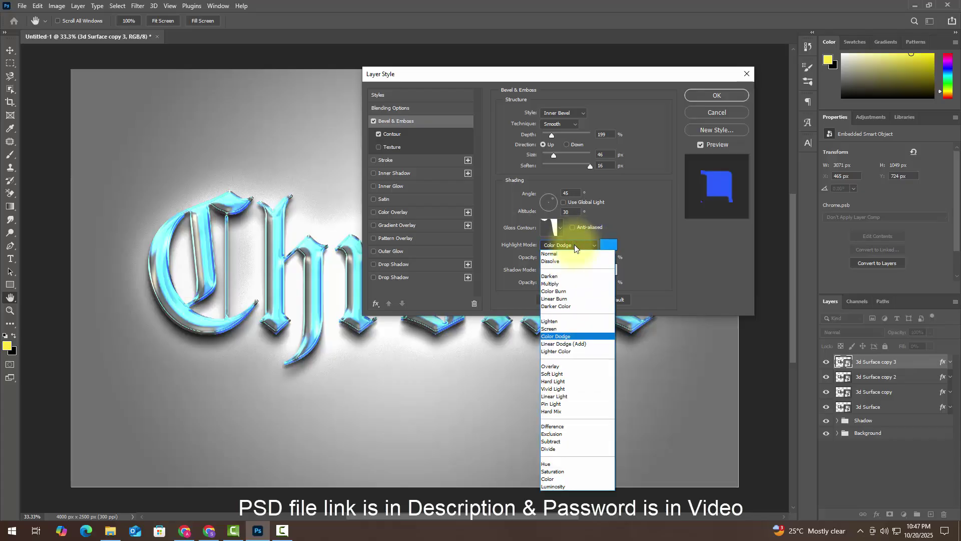
pyautogui.click(557, 363)
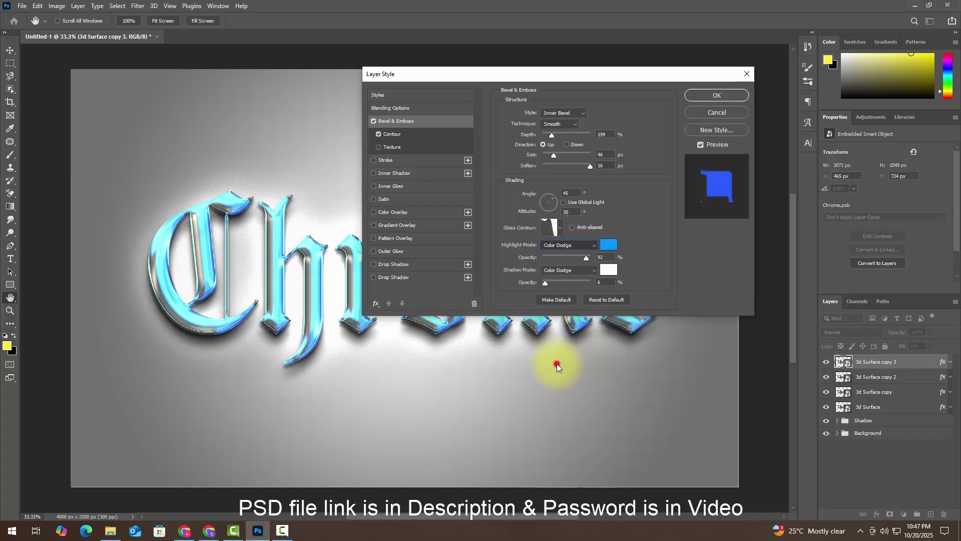
# Keep the bevel shadow mode at Color Dodge, set its color to #fcb53a at 28% opacity, and apply the layer style.
pyautogui.click(580, 273)
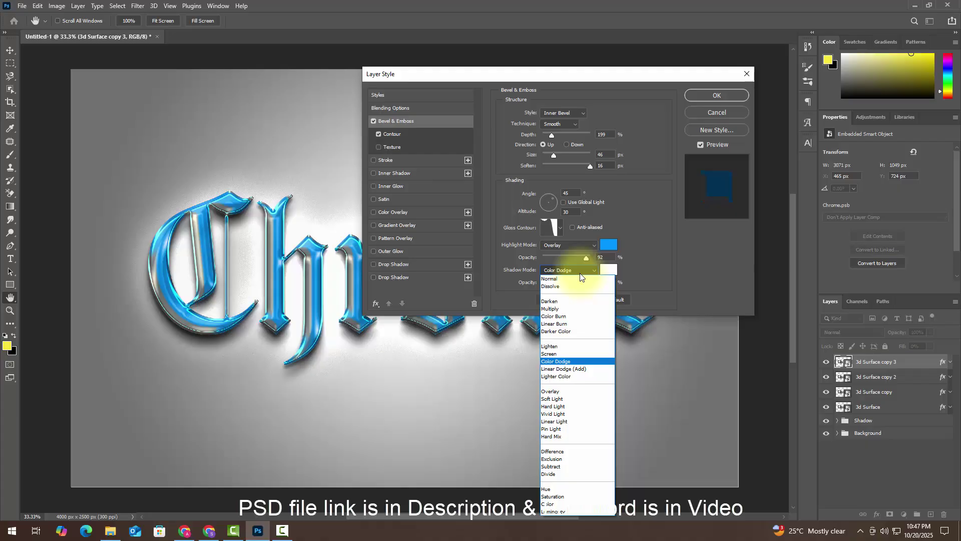
pyautogui.click(588, 360)
pyautogui.click(612, 273)
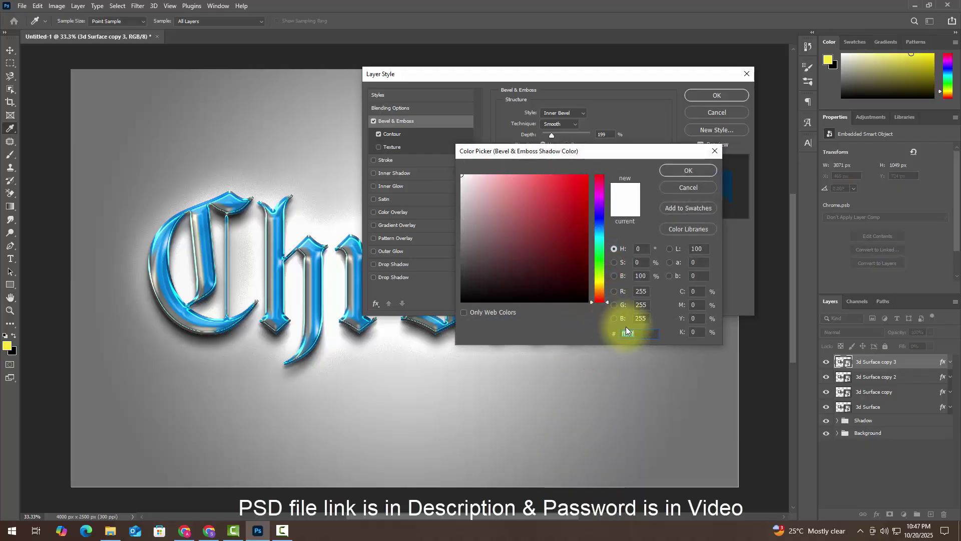
pyautogui.write('fcb5')
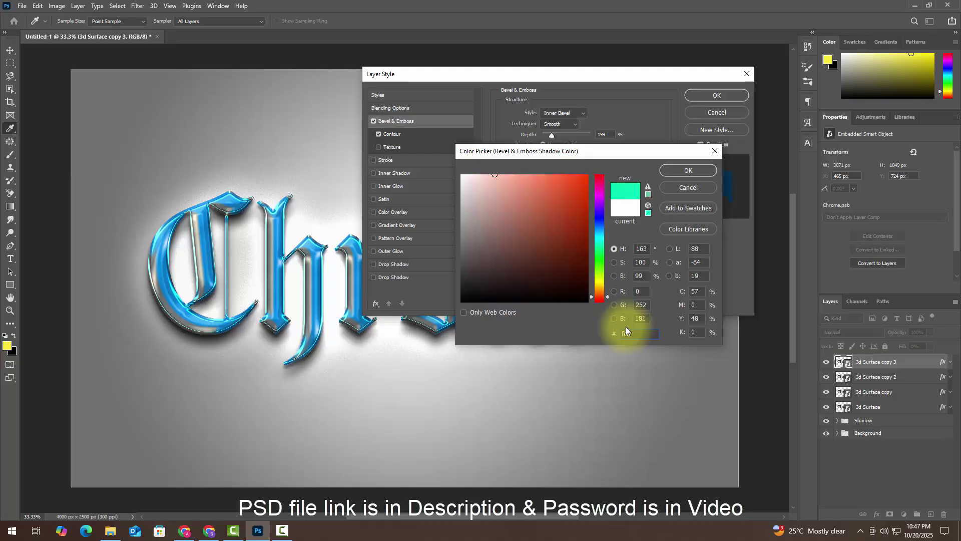
pyautogui.write('3a')
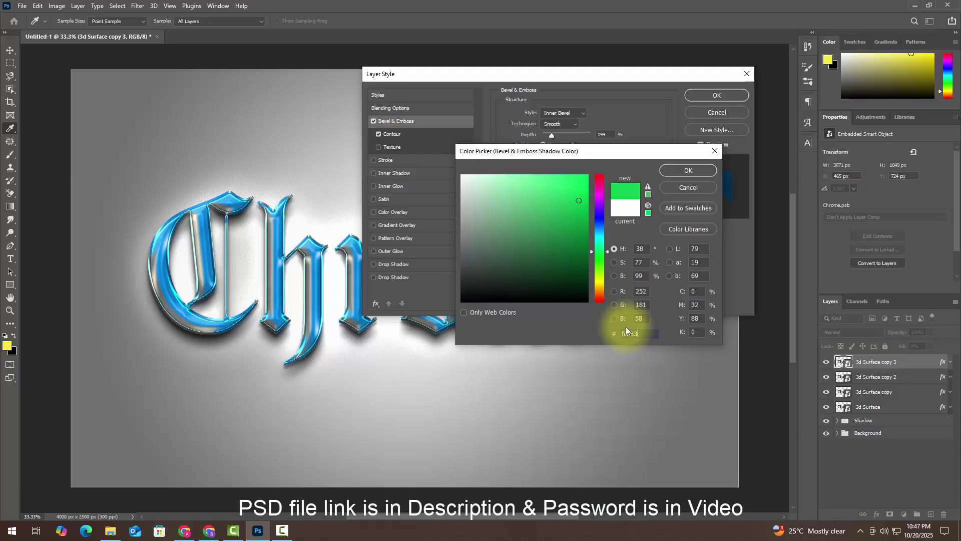
pyautogui.click(674, 169)
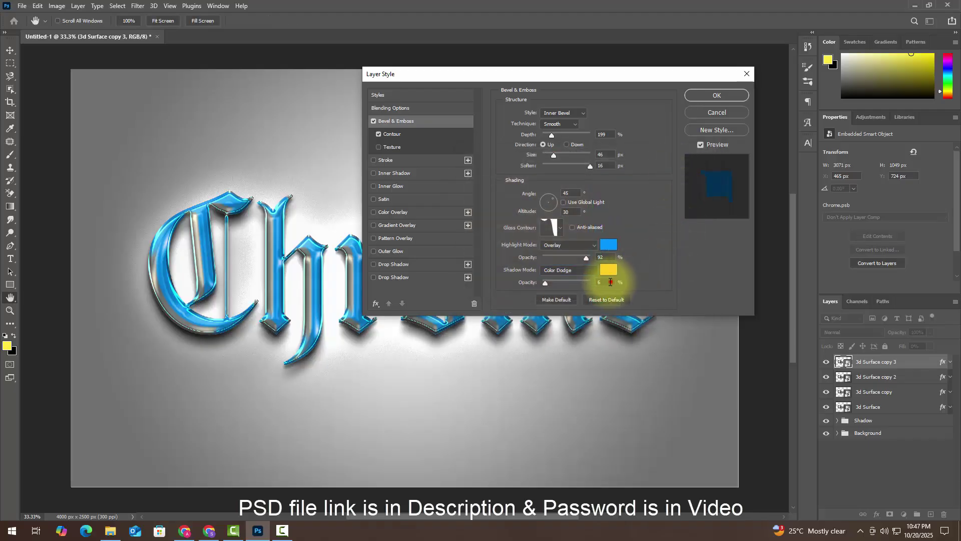
pyautogui.press('Down')
pyautogui.write('28')
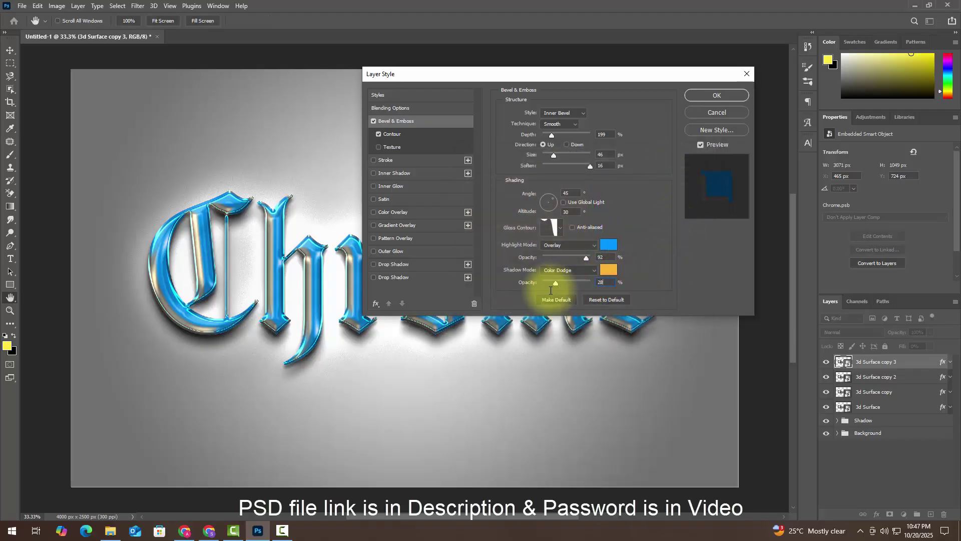
pyautogui.click(721, 96)
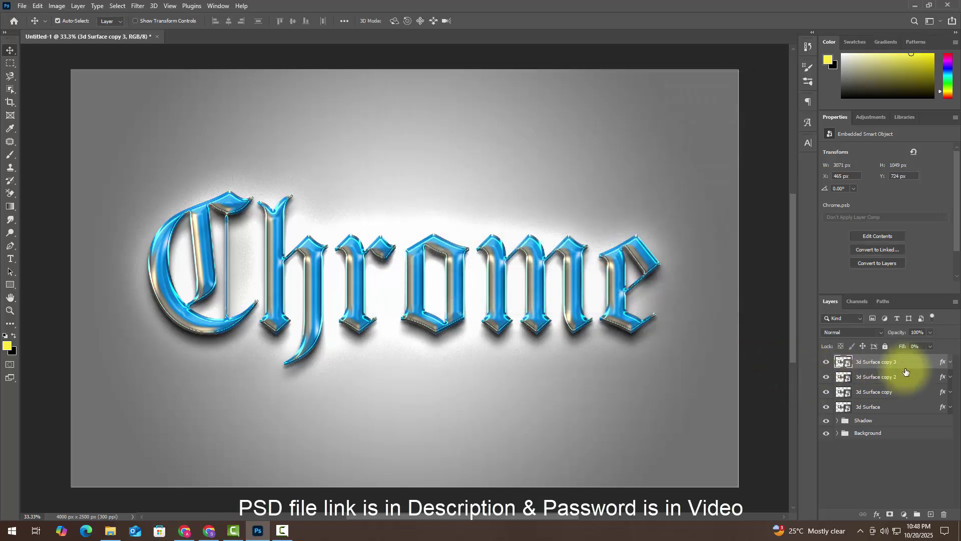
# Duplicate the third surface copy and set the new copy's bevel size to 13 px.
pyautogui.hotkey('ctrl', 'j')
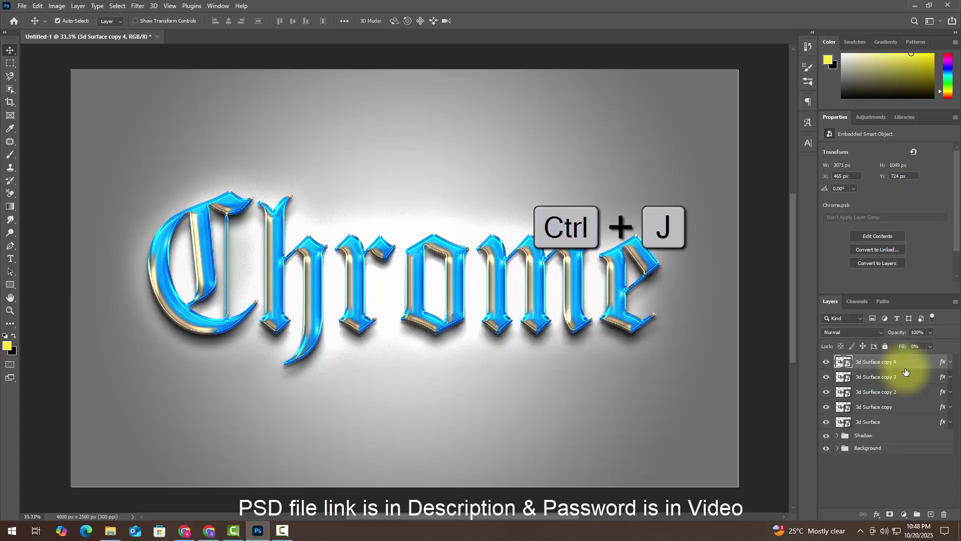
pyautogui.doubleClick(944, 362)
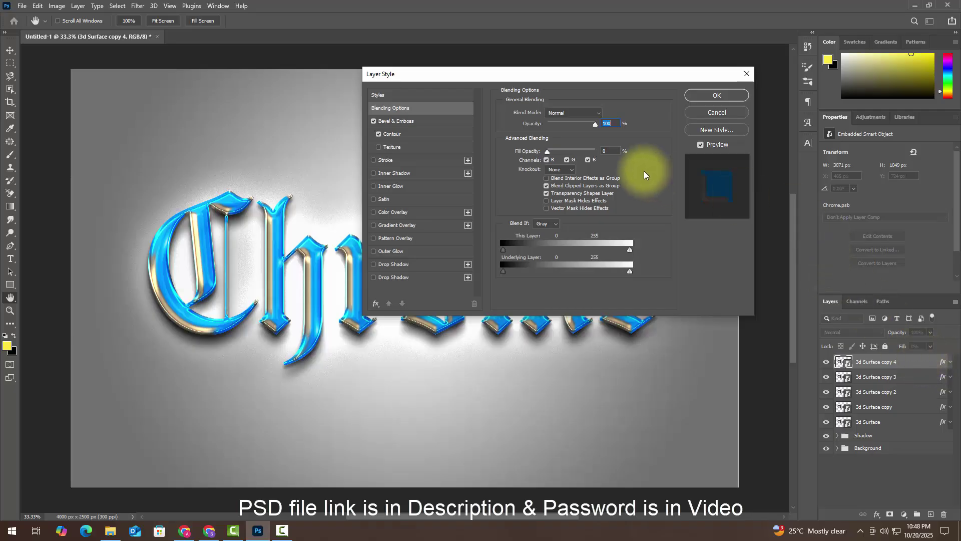
pyautogui.click(608, 151)
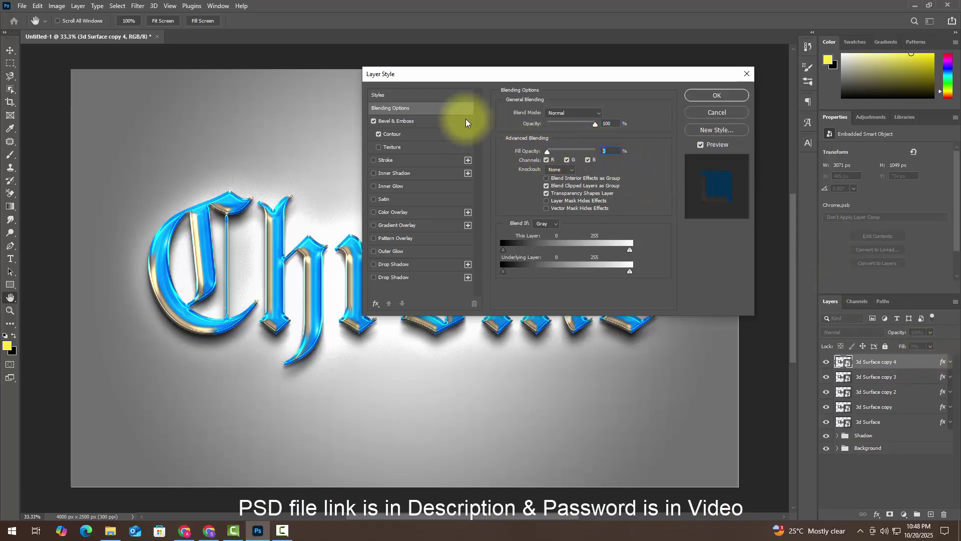
pyautogui.click(442, 124)
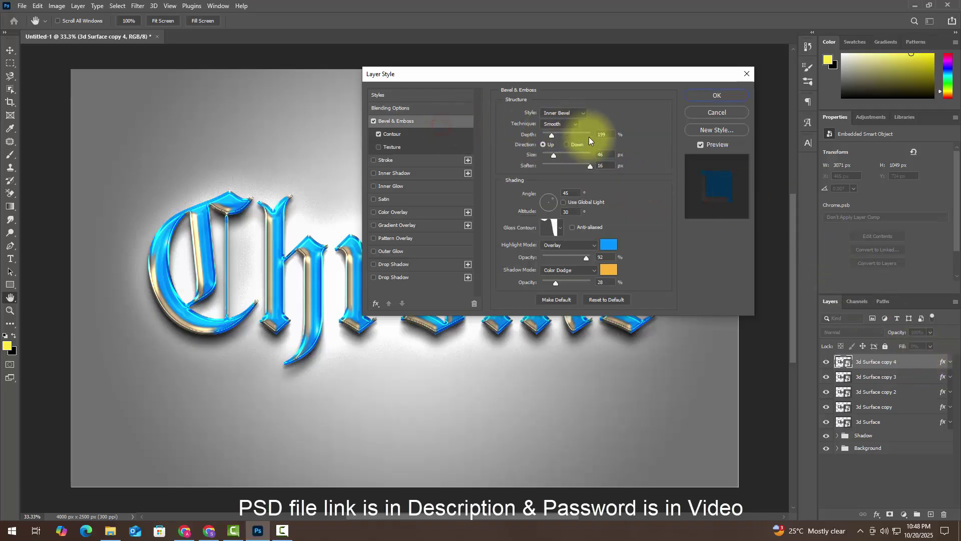
pyautogui.click(608, 154)
pyautogui.write('13')
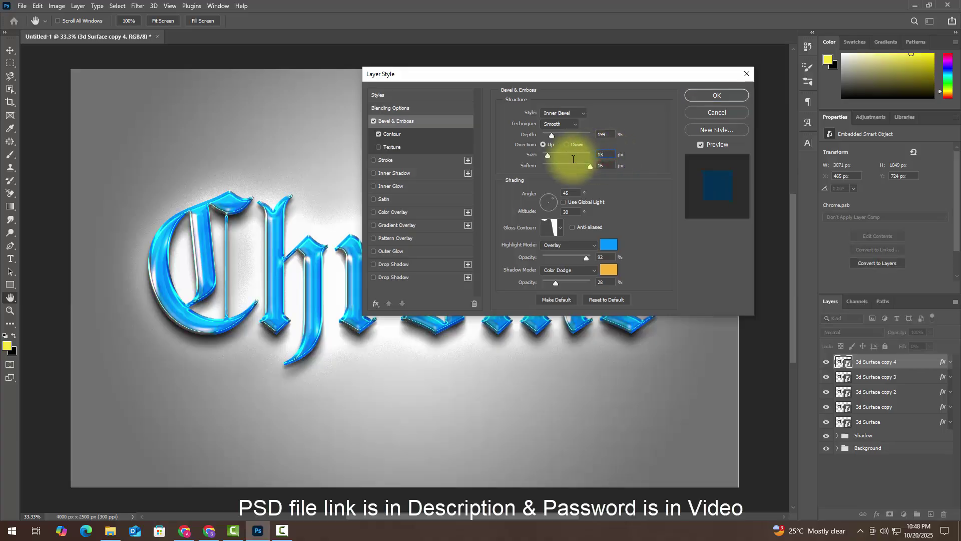
# Set the fourth copy's bevel soften to 0 px and its gloss contour to the Rounded Steps preset.
pyautogui.click(607, 167)
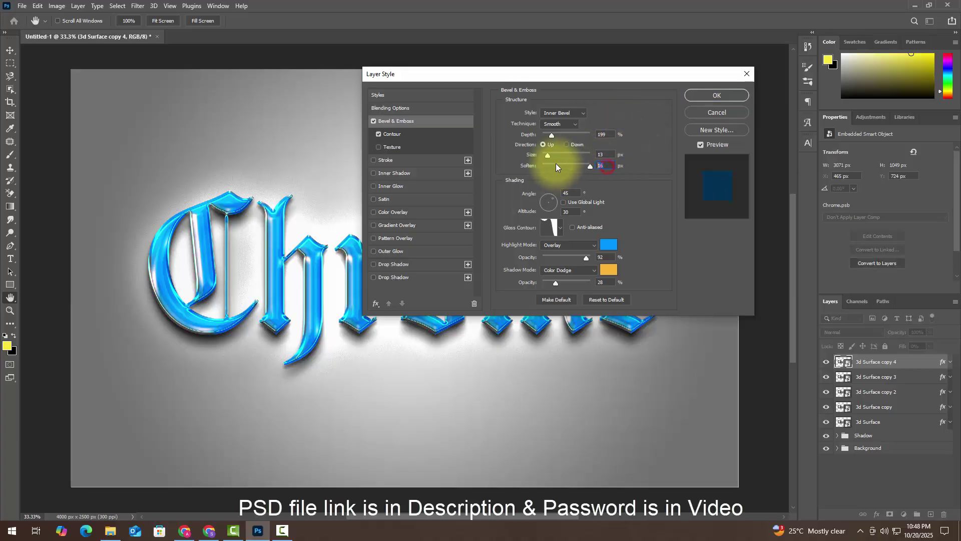
pyautogui.write('0')
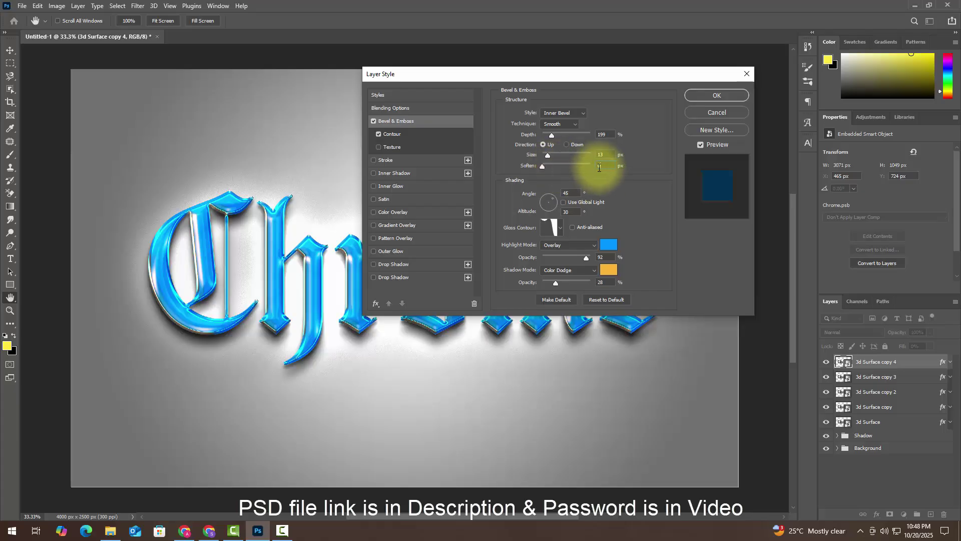
pyautogui.click(570, 192)
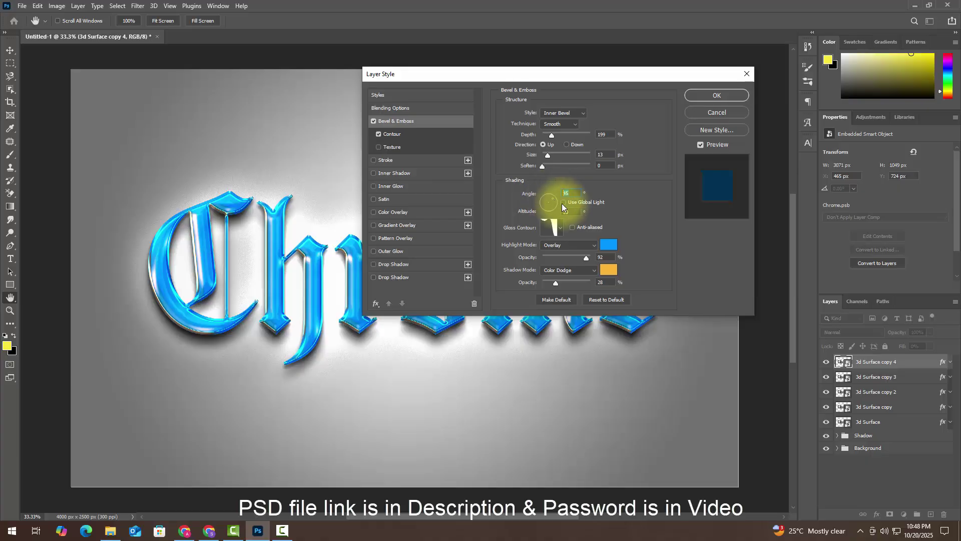
pyautogui.click(553, 227)
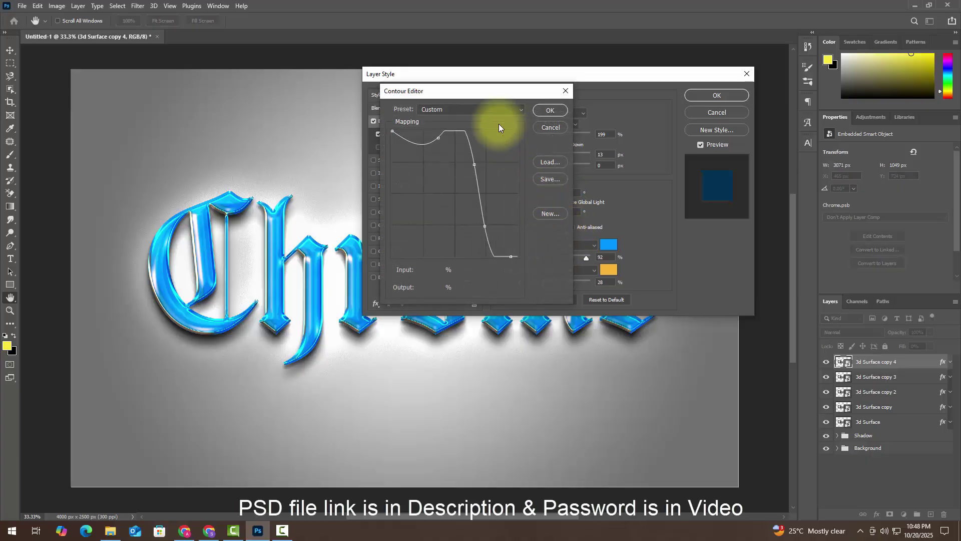
pyautogui.click(480, 111)
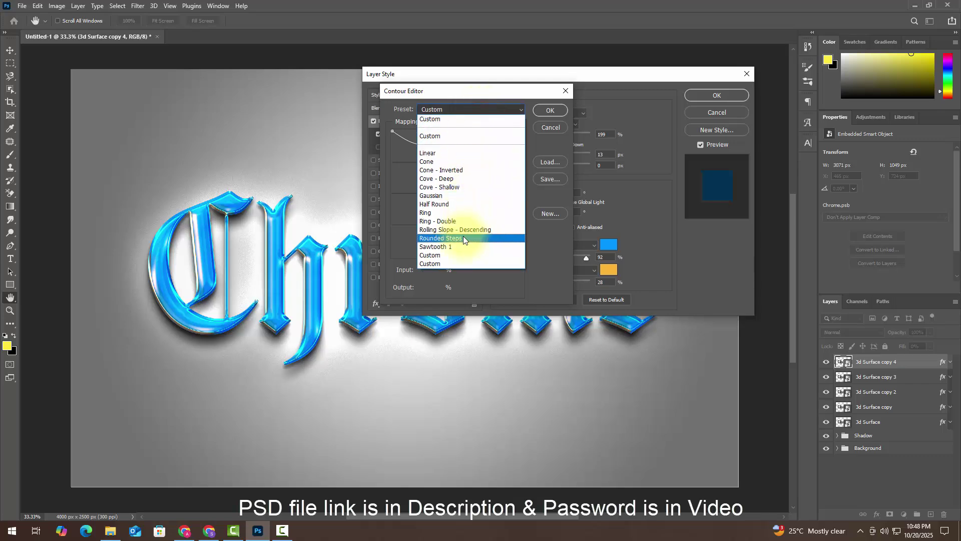
pyautogui.click(463, 236)
pyautogui.click(549, 110)
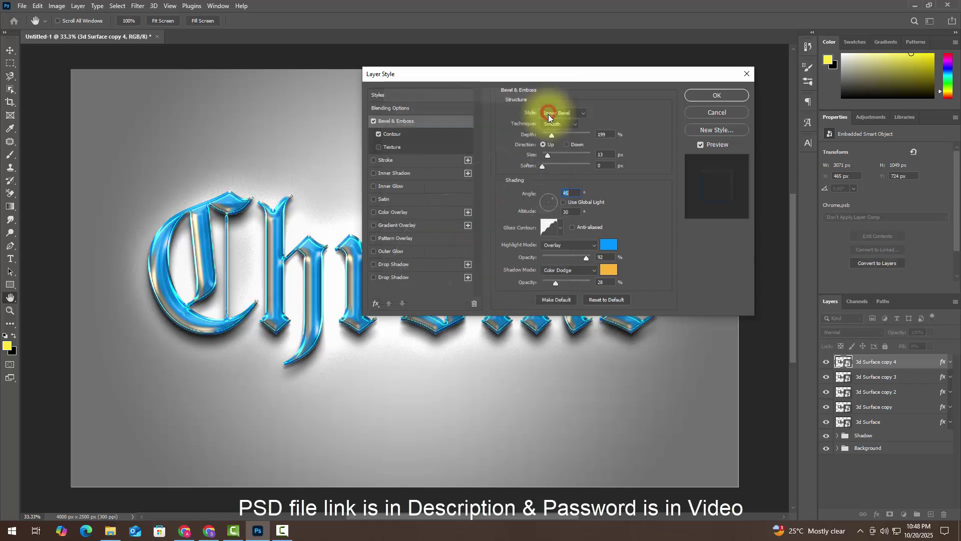
# Change the fourth copy's bevel highlight mode to Color Dodge with white (#ffffff) as the highlight color.
pyautogui.click(582, 245)
pyautogui.click(557, 335)
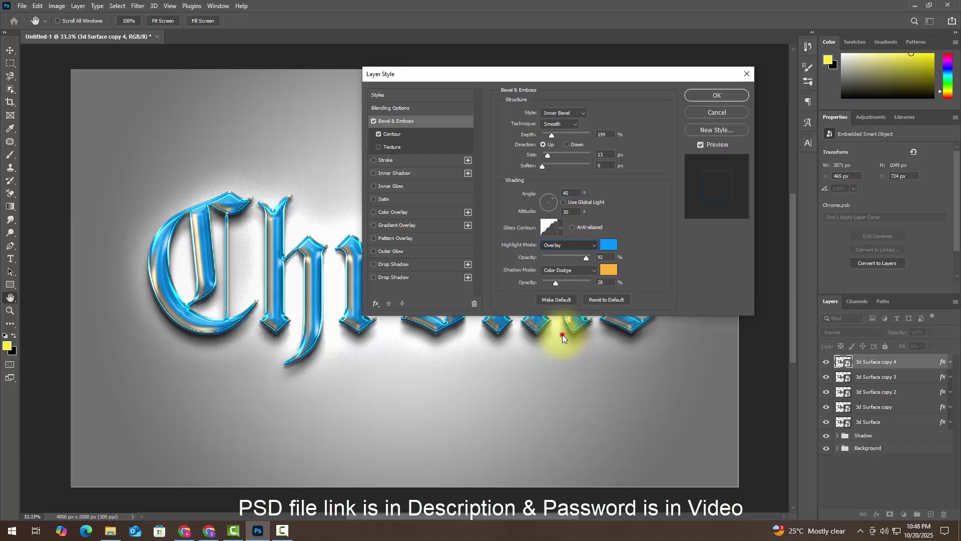
pyautogui.click(607, 245)
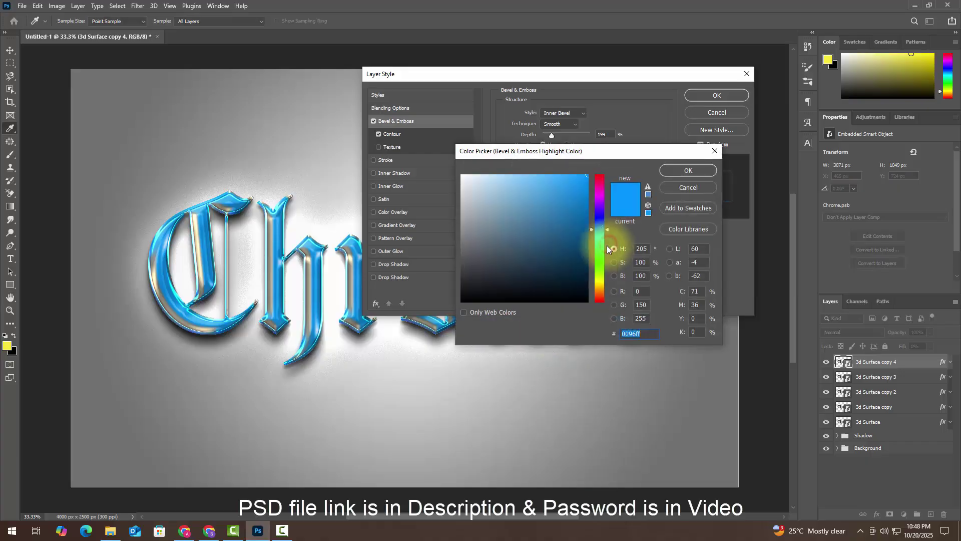
pyautogui.moveTo(463, 176); pyautogui.dragTo(438, 164)
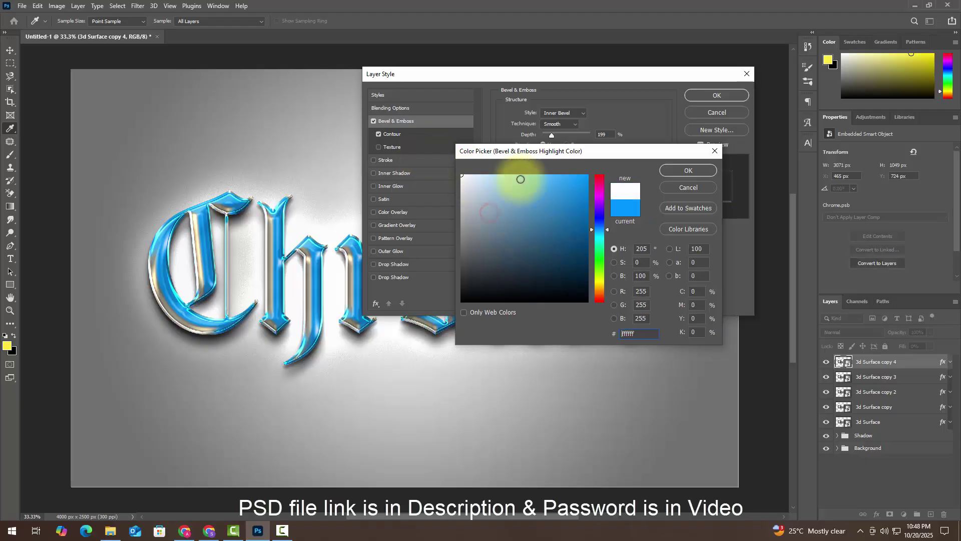
pyautogui.click(676, 172)
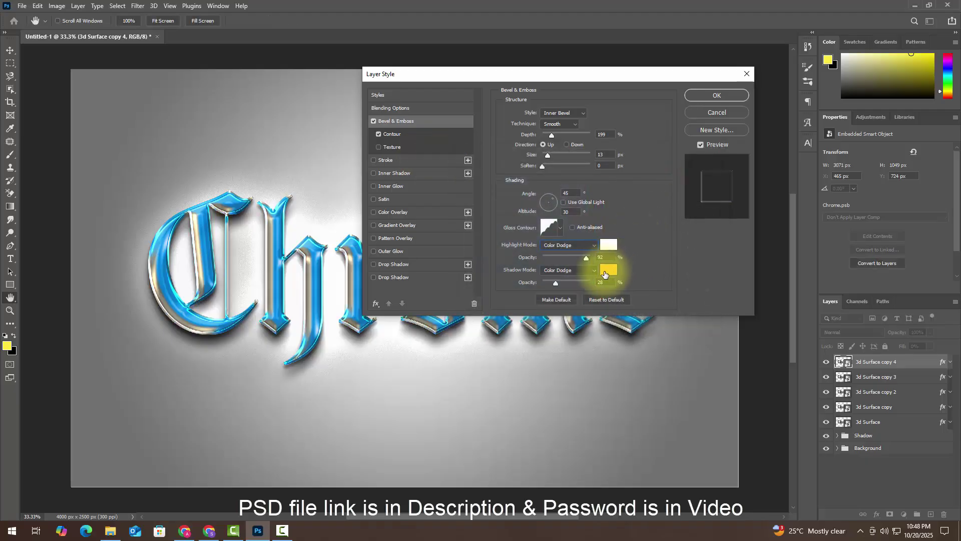
# Change the fourth copy's bevel shadow mode to Linear Burn with black (#000000) as the shadow color.
pyautogui.click(584, 273)
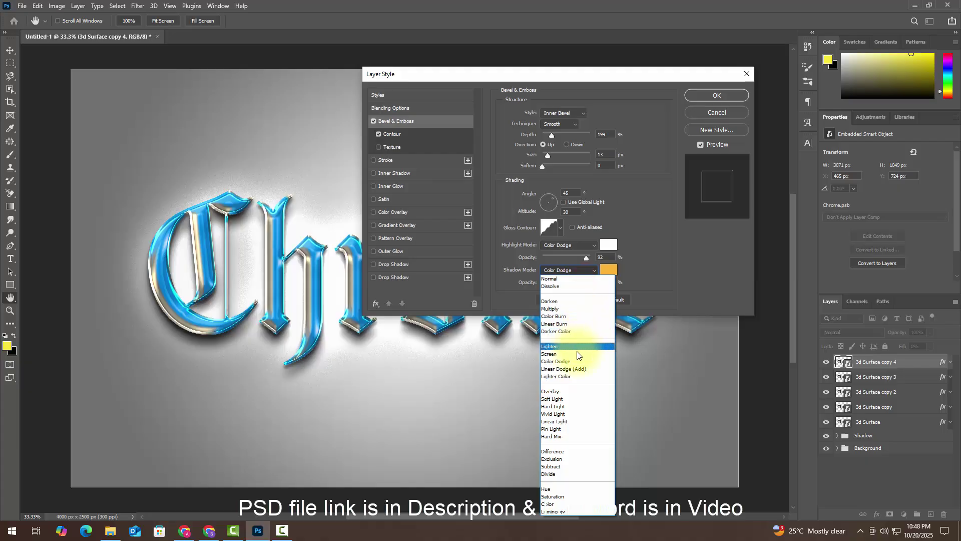
pyautogui.click(575, 325)
pyautogui.click(608, 269)
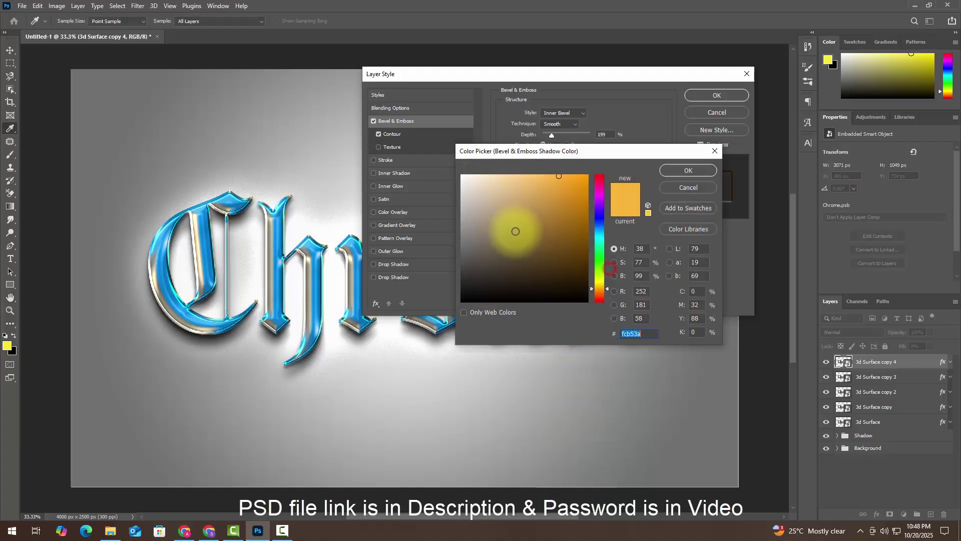
pyautogui.moveTo(526, 227); pyautogui.dragTo(619, 327)
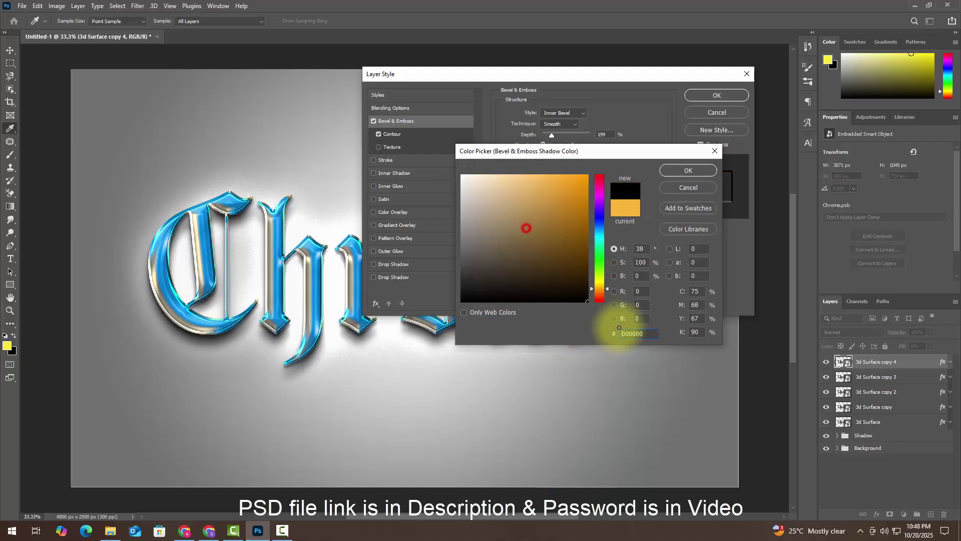
pyautogui.click(673, 168)
# Set the fourth copy's bevel shadow opacity to 19% and its highlight opacity to 48%.
pyautogui.click(606, 282)
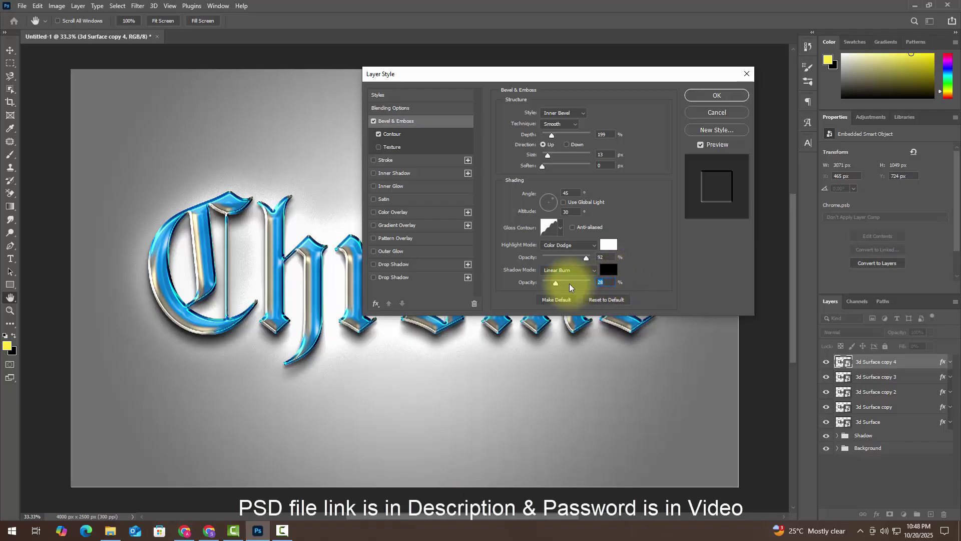
pyautogui.write('19')
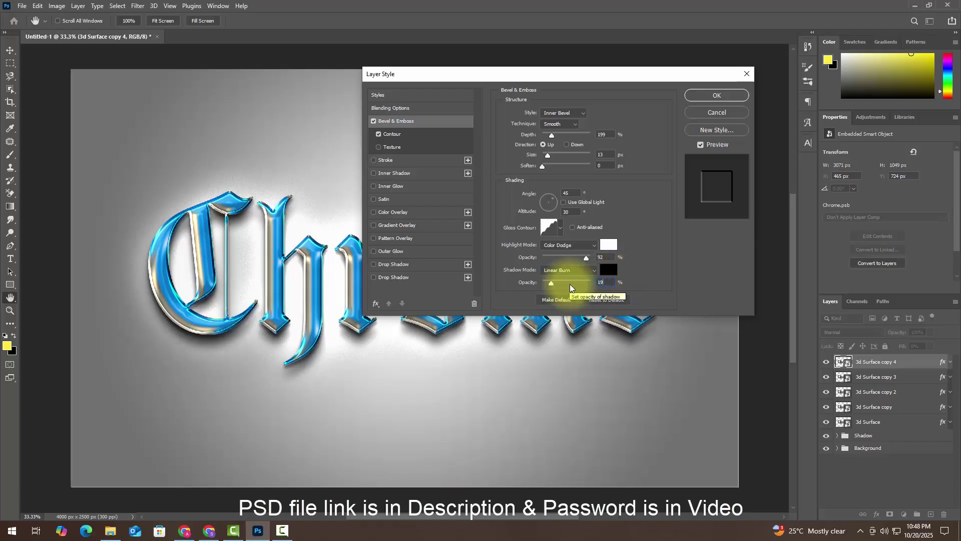
pyautogui.click(603, 256)
pyautogui.write('48')
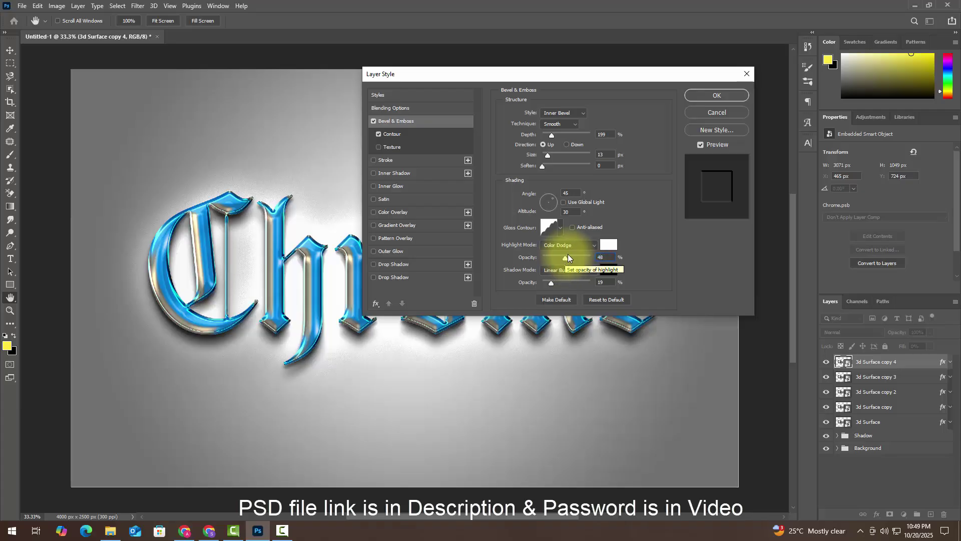
# Switch the fourth copy's bevel contour element to the saved custom contour that drops steeply, and apply the layer style.
pyautogui.click(415, 136)
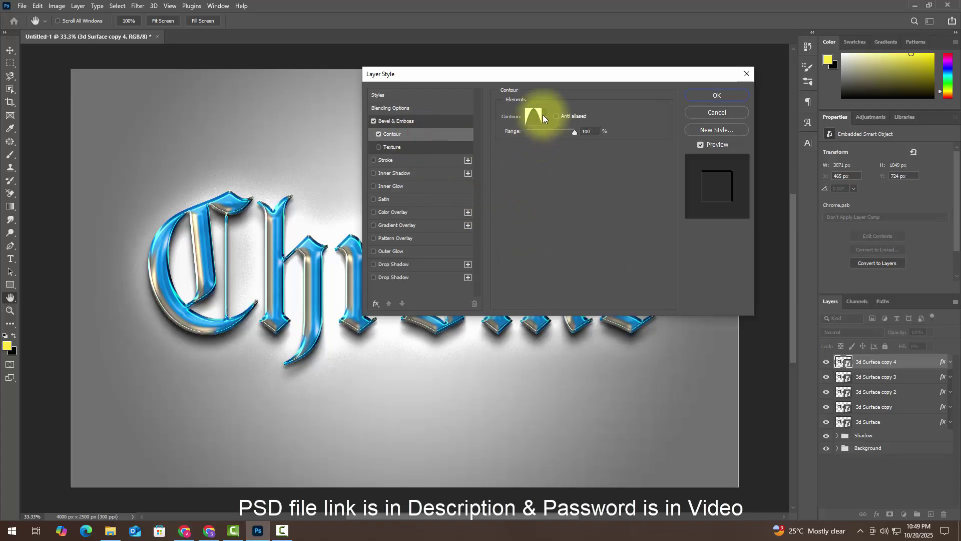
pyautogui.click(544, 117)
pyautogui.doubleClick(509, 175)
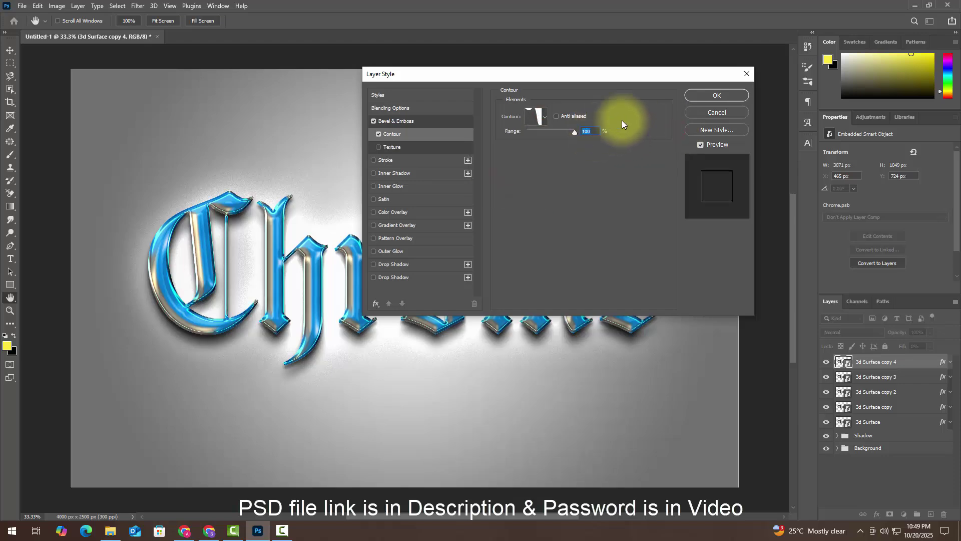
pyautogui.click(704, 95)
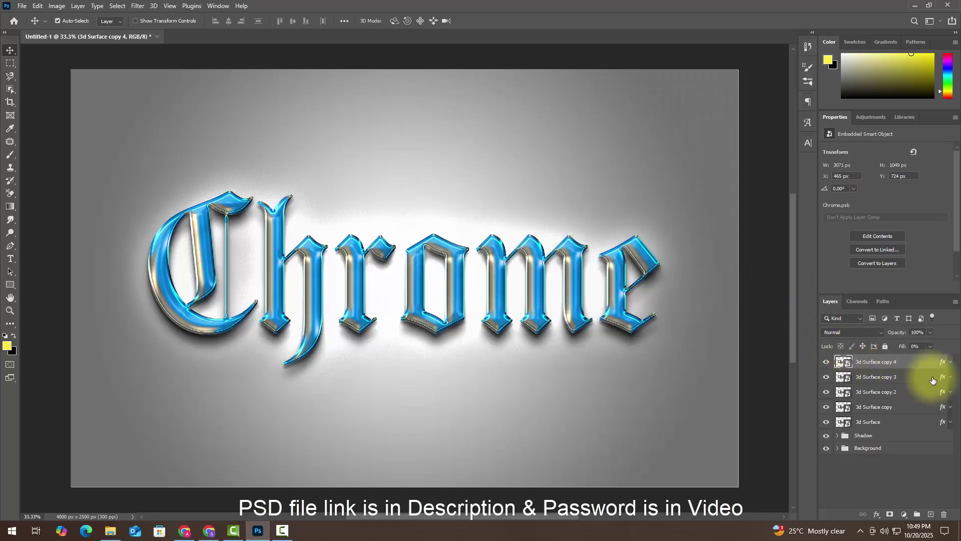
# Lower the bevel highlight opacity of the 3d Surface copy 3 layer to 30% and apply the layer style.
pyautogui.doubleClick(943, 378)
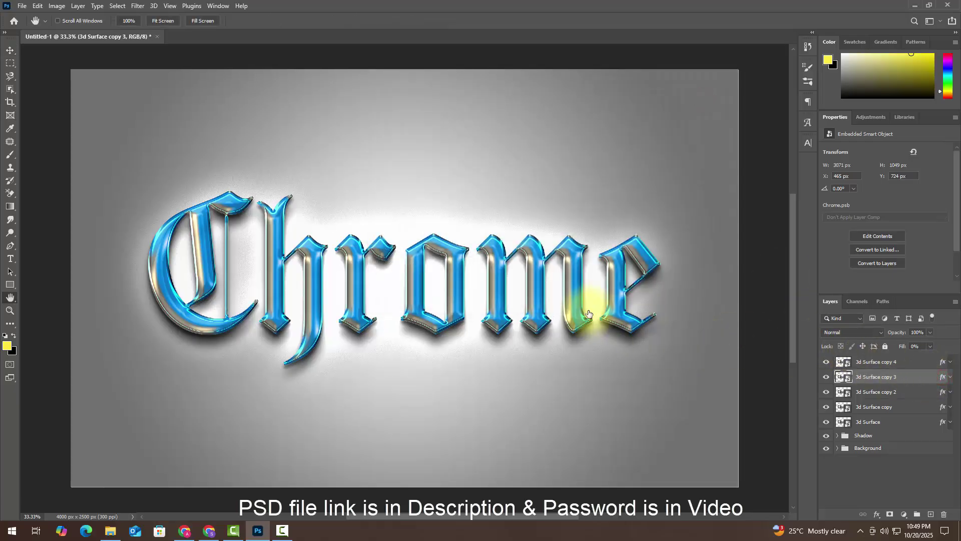
pyautogui.click(419, 121)
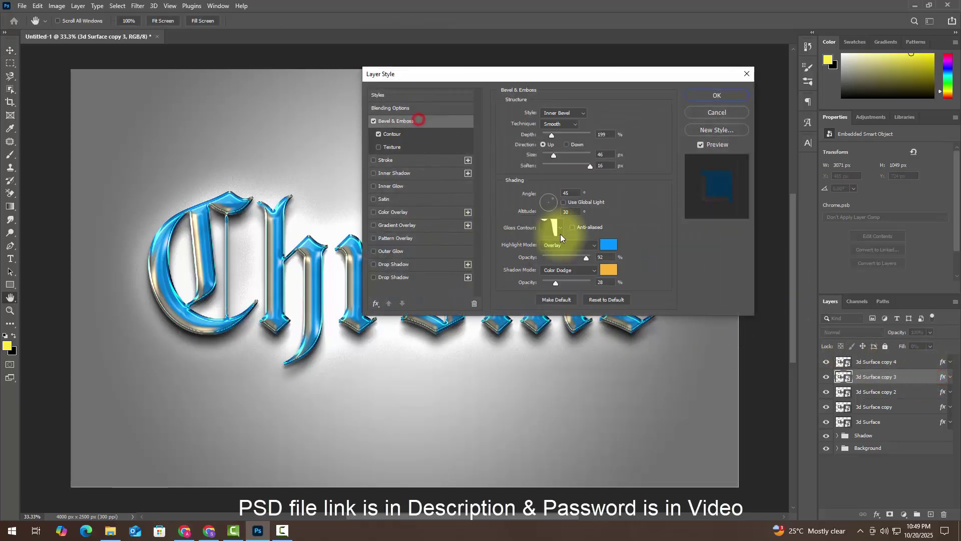
pyautogui.moveTo(585, 259); pyautogui.dragTo(543, 258)
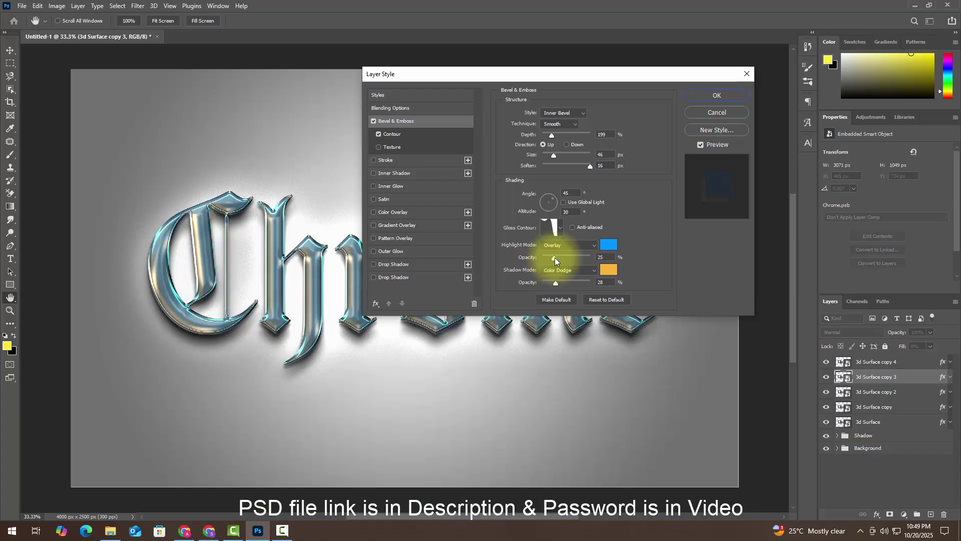
pyautogui.moveTo(555, 258); pyautogui.dragTo(557, 257)
pyautogui.click(607, 257)
pyautogui.click(611, 257)
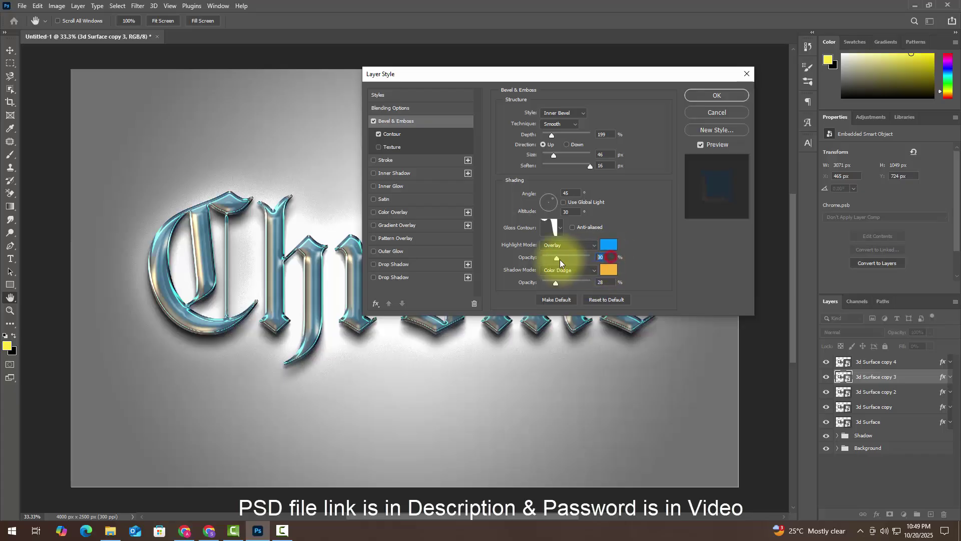
pyautogui.click(720, 94)
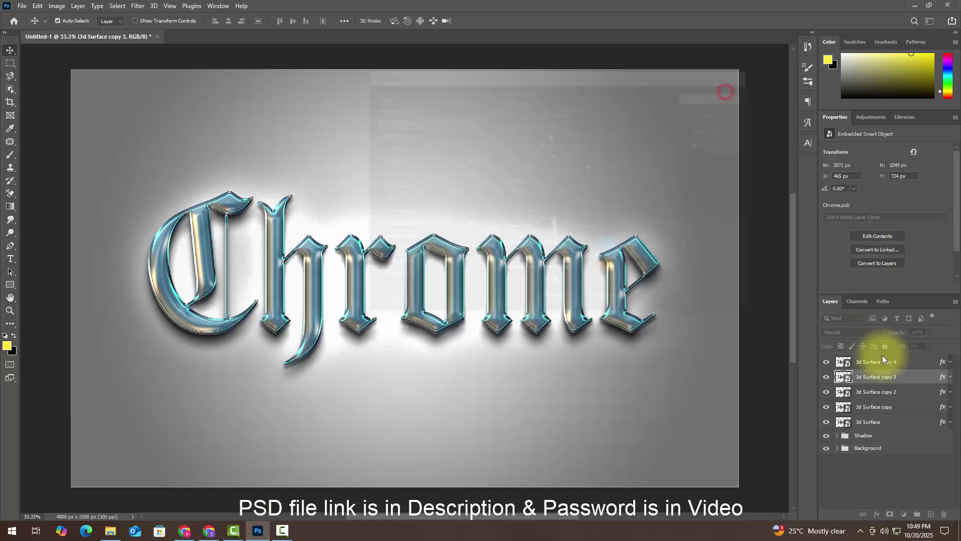
# Duplicate the 3d Surface copy 4 layer, and group the five surface layers below the new duplicate as "Surface 3d".
pyautogui.click(923, 366)
pyautogui.hotkey('ctrl', 'j')
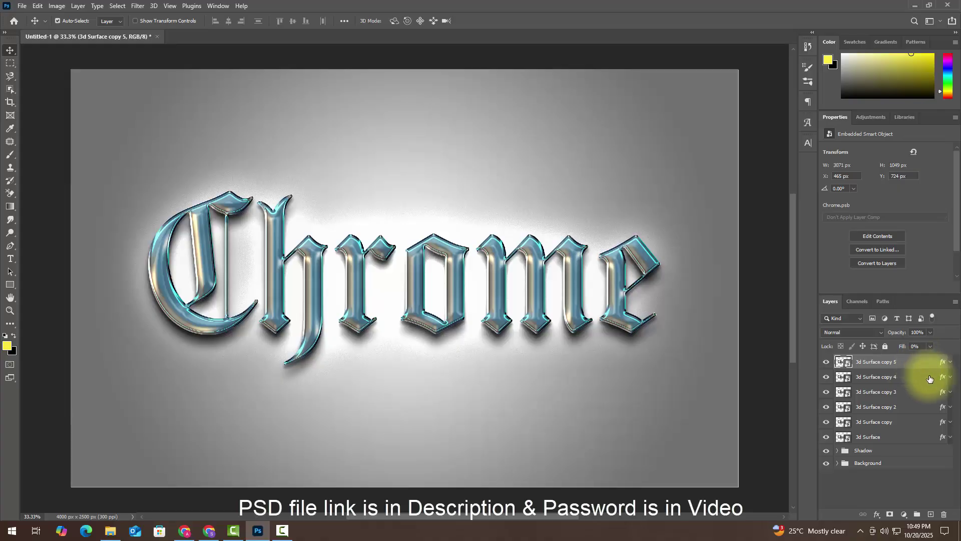
pyautogui.click(900, 380)
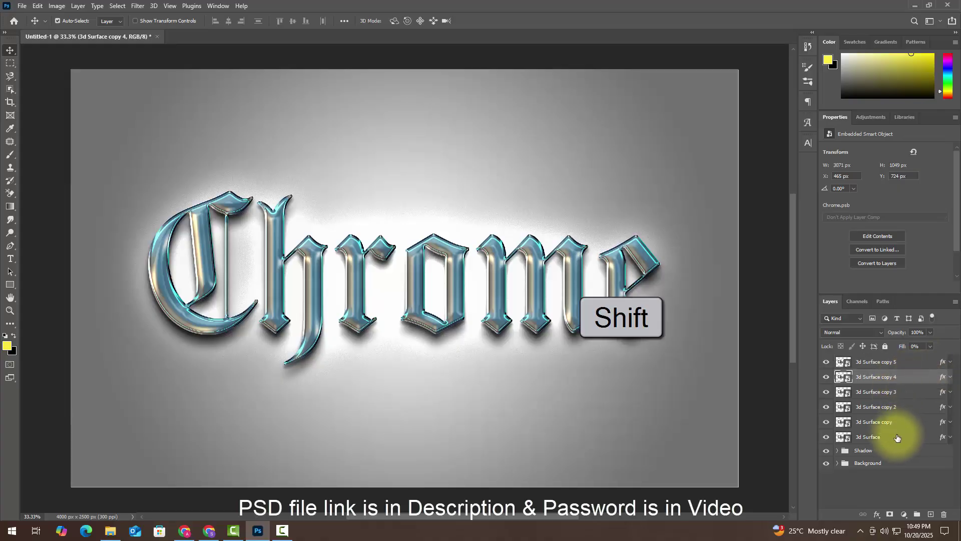
pyautogui.keyDown('shift'); pyautogui.click(896, 437); pyautogui.keyUp('shift')
pyautogui.click(917, 514)
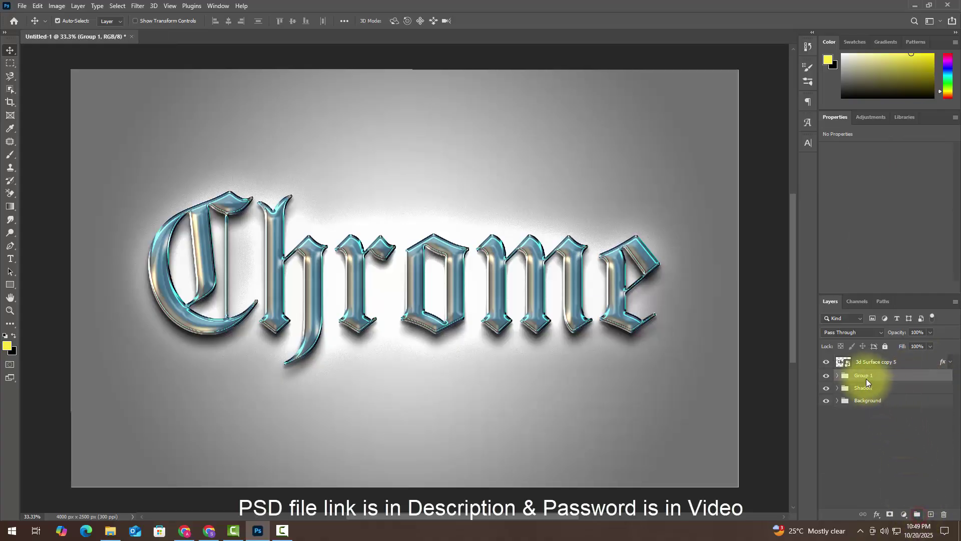
pyautogui.doubleClick(864, 376)
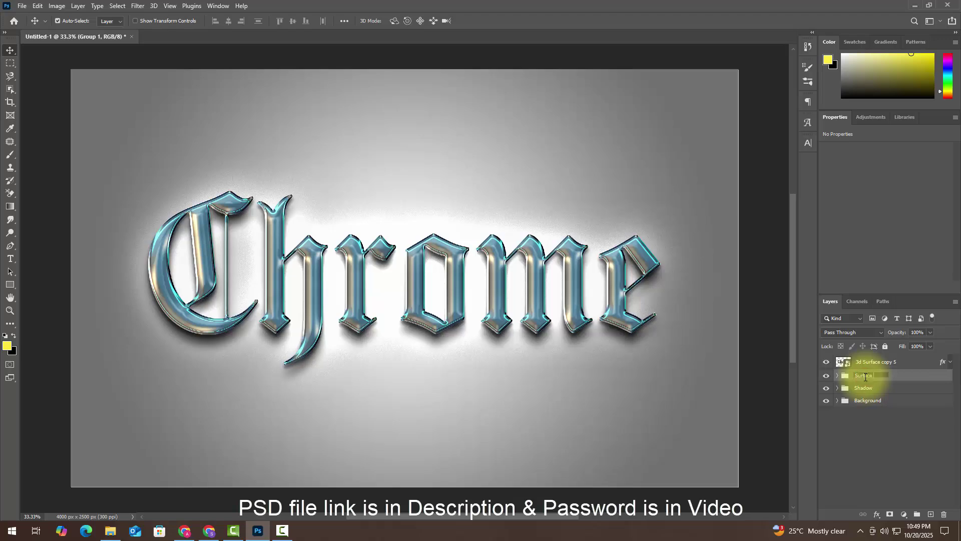
pyautogui.write('Surface 3d')
pyautogui.press('Return')
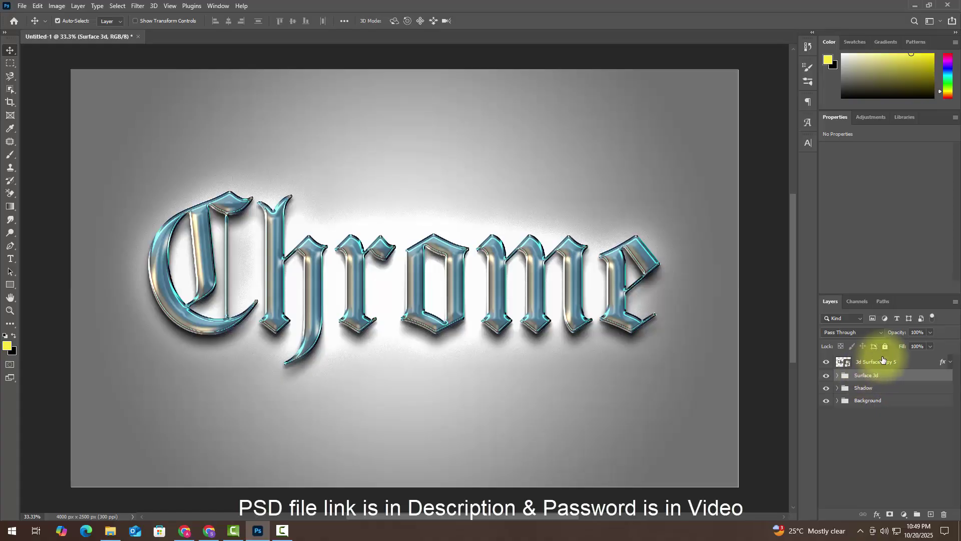
# Clear the layer style of the topmost surface copy and hide that layer.
pyautogui.rightClick(886, 362)
pyautogui.click(835, 365)
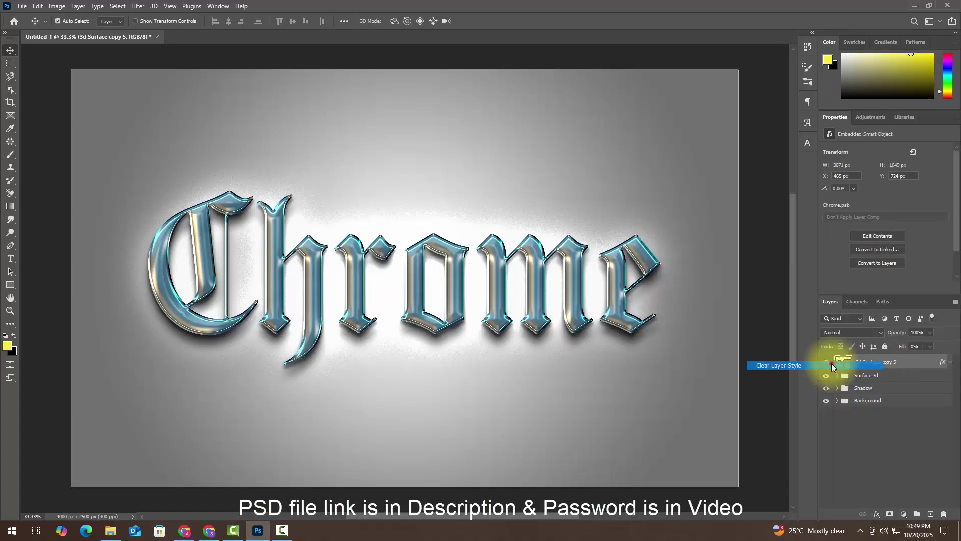
pyautogui.click(827, 362)
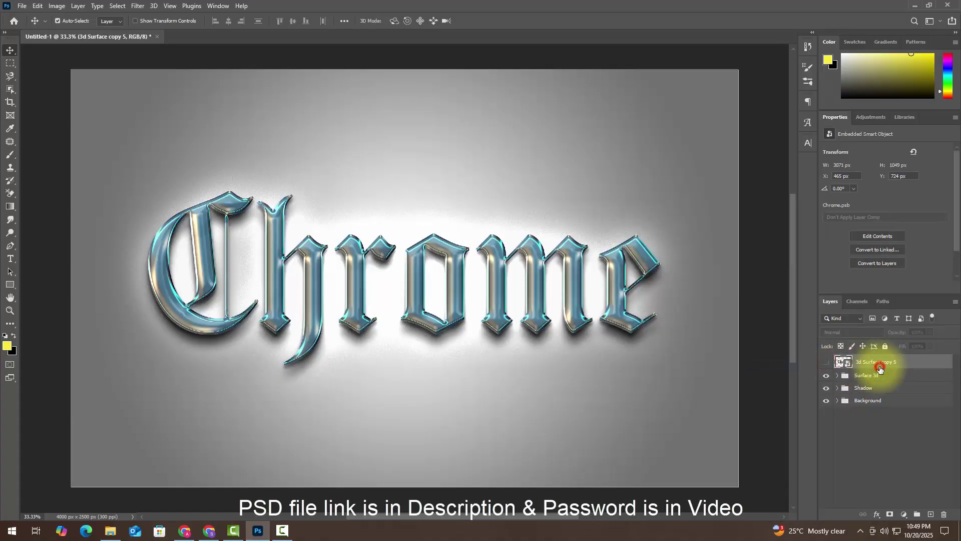
# Rename the hidden topmost smart object layer as "Change your text from here".
pyautogui.doubleClick(879, 365)
pyautogui.write('Change your text from here')
pyautogui.press('Return')
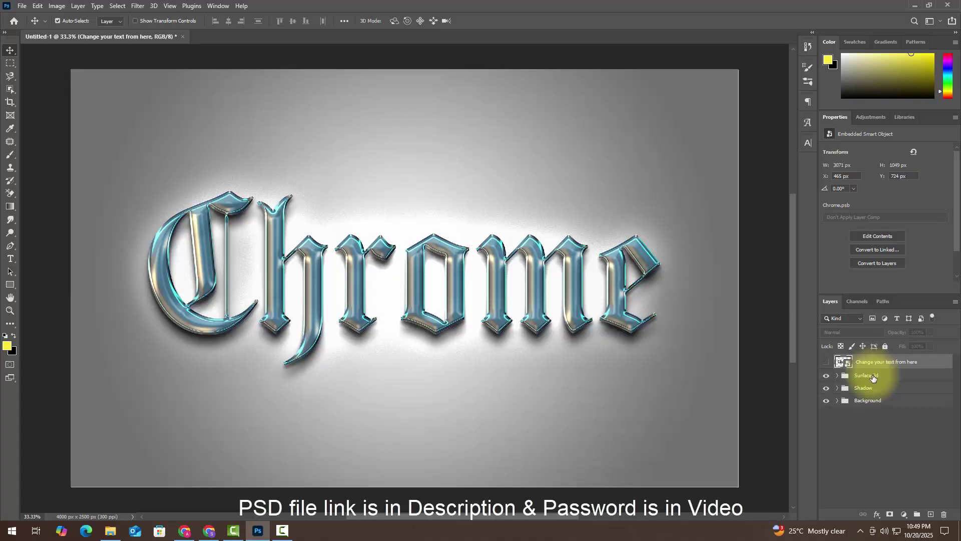
# Add a Curves adjustment layer and place a lower curve point with input 96 and output 79.
pyautogui.click(878, 374)
pyautogui.click(911, 514)
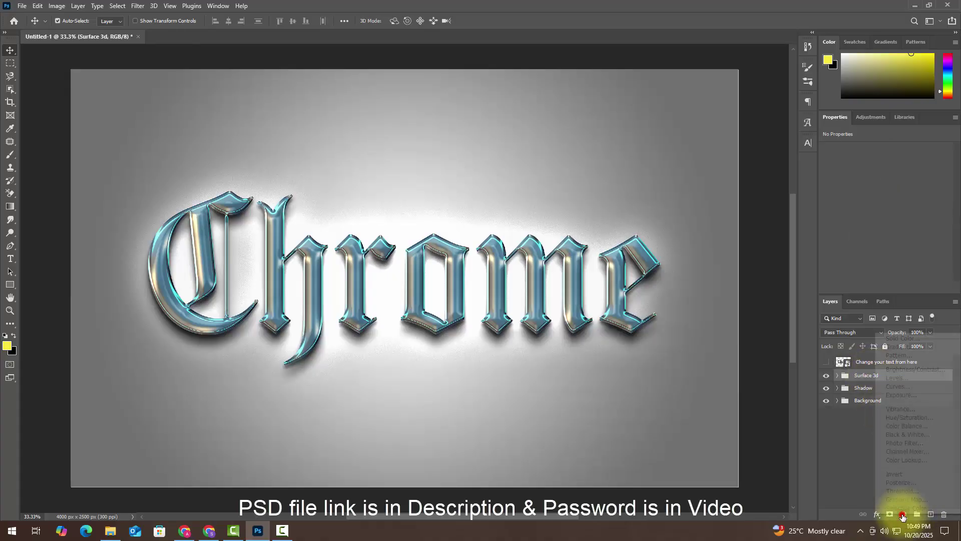
pyautogui.click(911, 387)
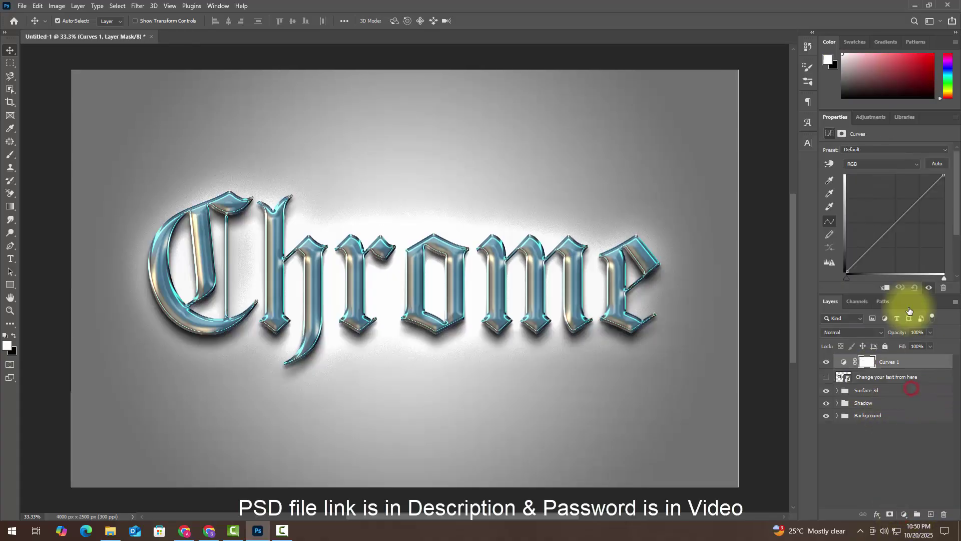
pyautogui.click(867, 248)
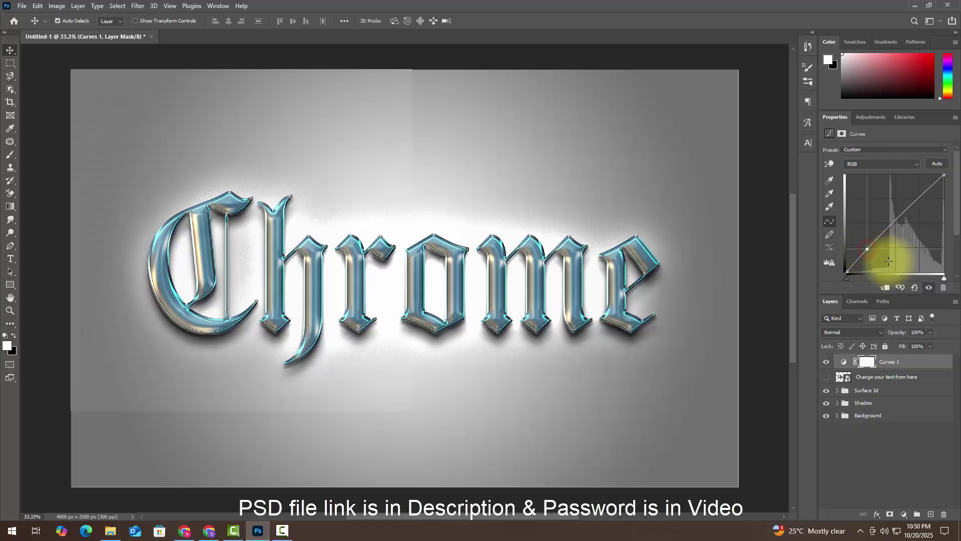
pyautogui.scroll(-2, 885, 250)
pyautogui.click(876, 249)
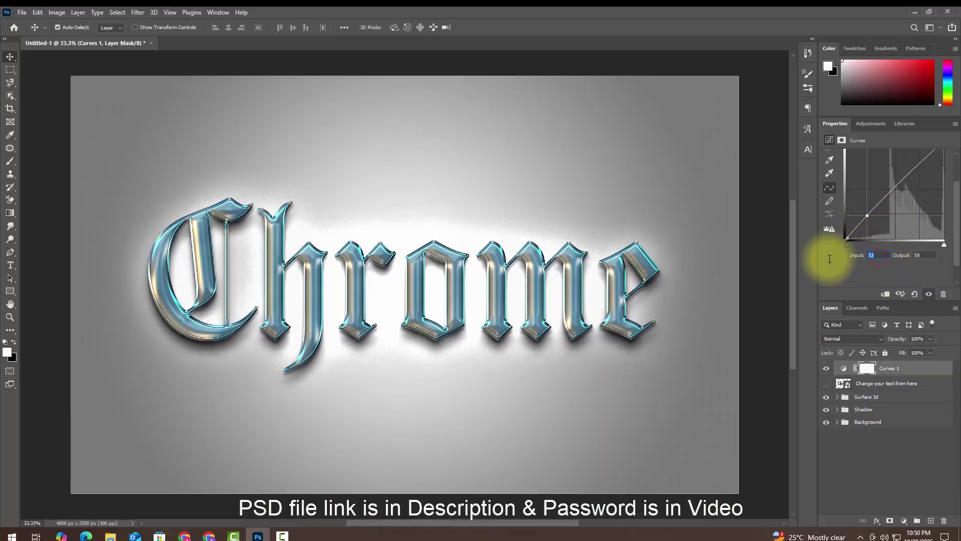
pyautogui.write('96')
pyautogui.press('Tab')
pyautogui.write('79')
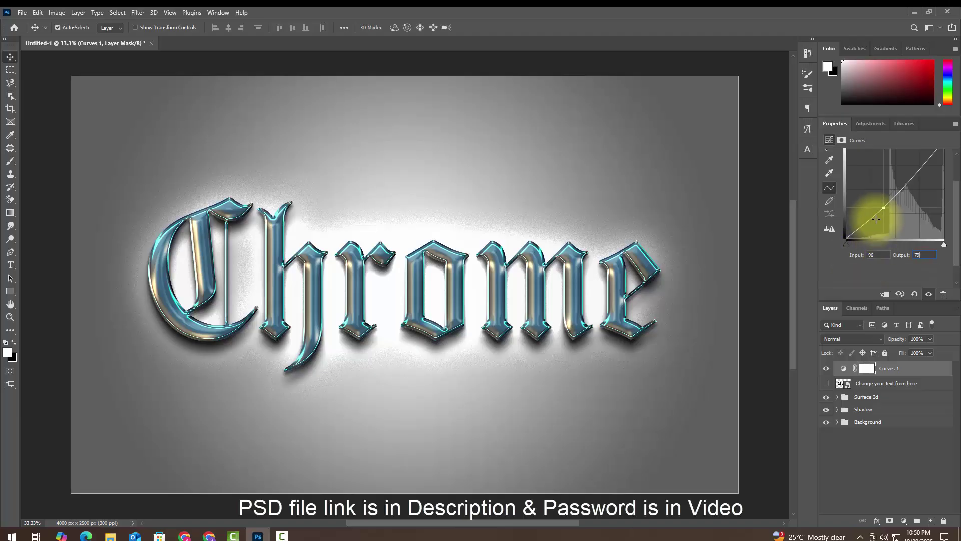
# Add two middle points to the curve, one at input 115, output 95 and one at input 150, output 168.
pyautogui.click(891, 195)
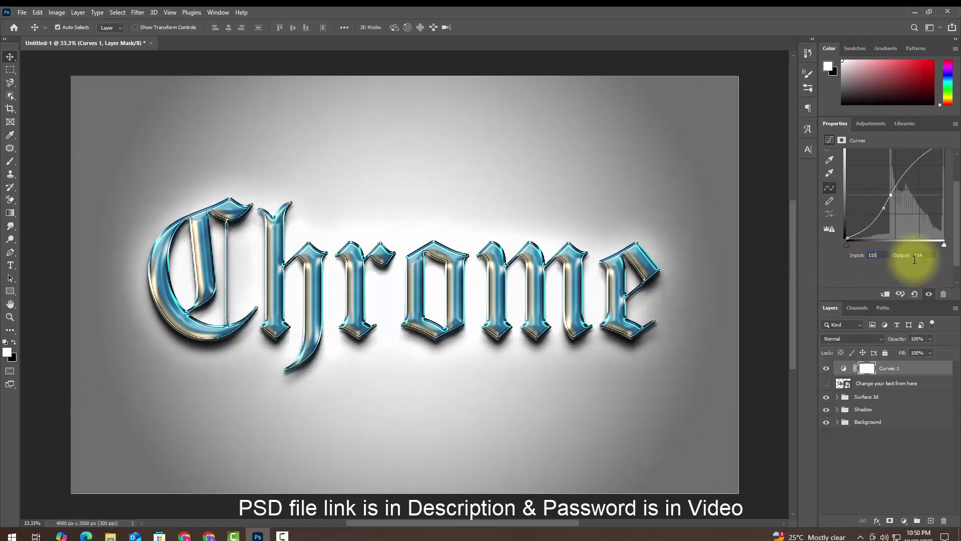
pyautogui.click(924, 255)
pyautogui.write('157')
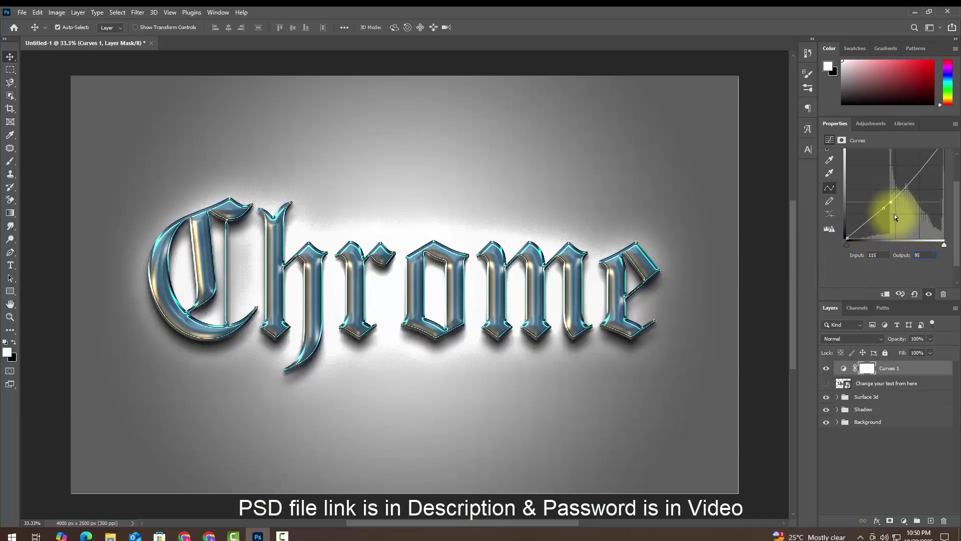
pyautogui.hotkey('shift', 'Tab')
pyautogui.write('150')
pyautogui.click(924, 255)
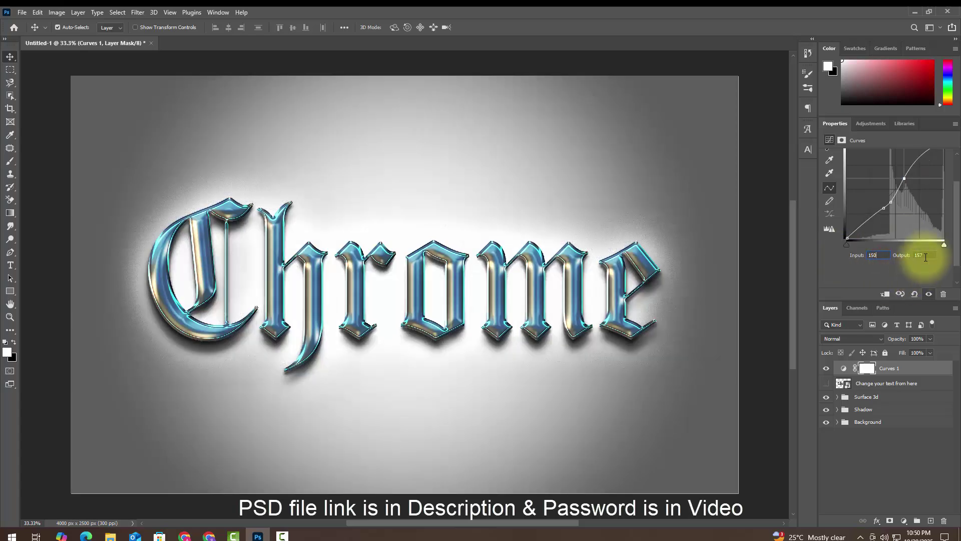
pyautogui.write('168')
pyautogui.scroll(1, 923, 177)
# Add an upper highlight point to the curve with input 176 and output 222.
pyautogui.click(923, 177)
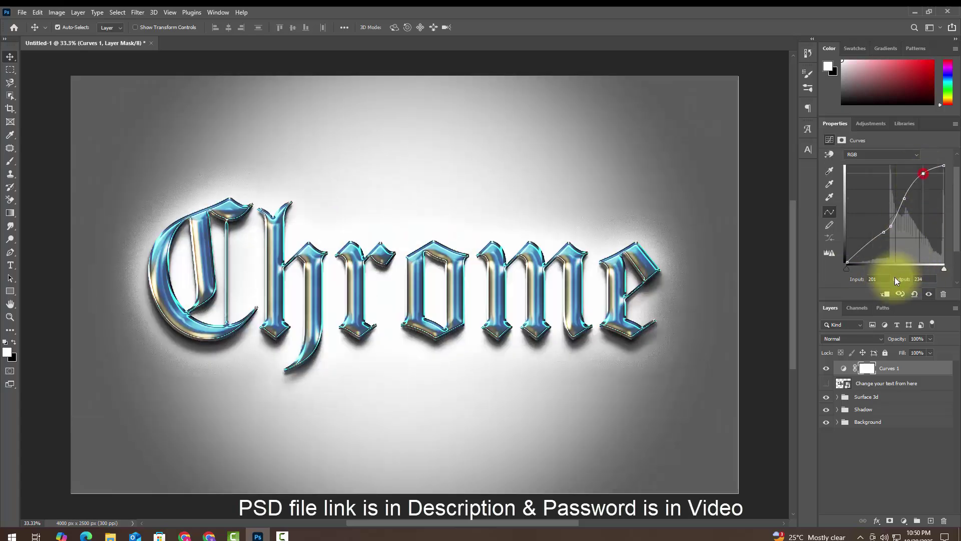
pyautogui.hotkey('shift', 'Tab')
pyautogui.write('176')
pyautogui.click(921, 279)
pyautogui.write('222')
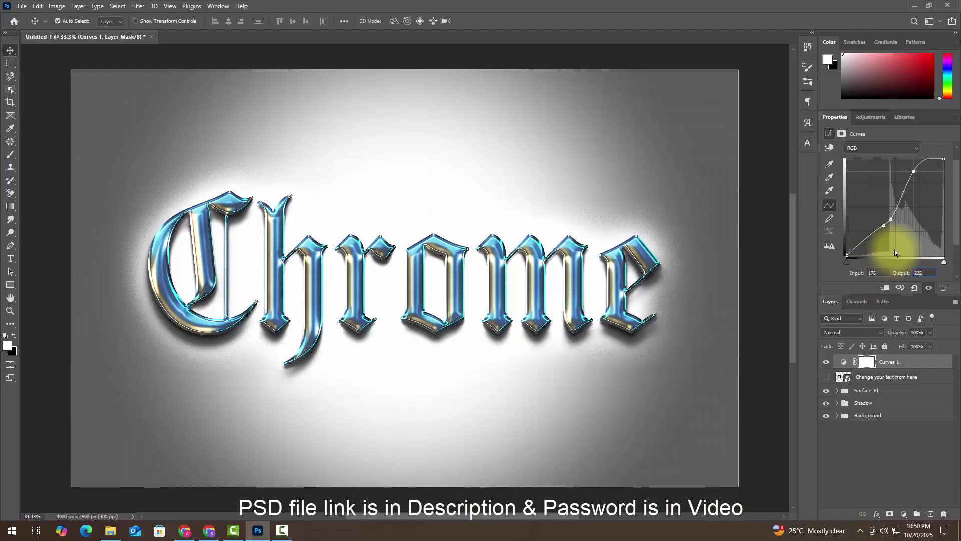
# Move the hidden "Change your text from here" layer above Curves 1 and clip the Curves adjustment to the Surface 3d group.
pyautogui.scroll(-1, 902, 250)
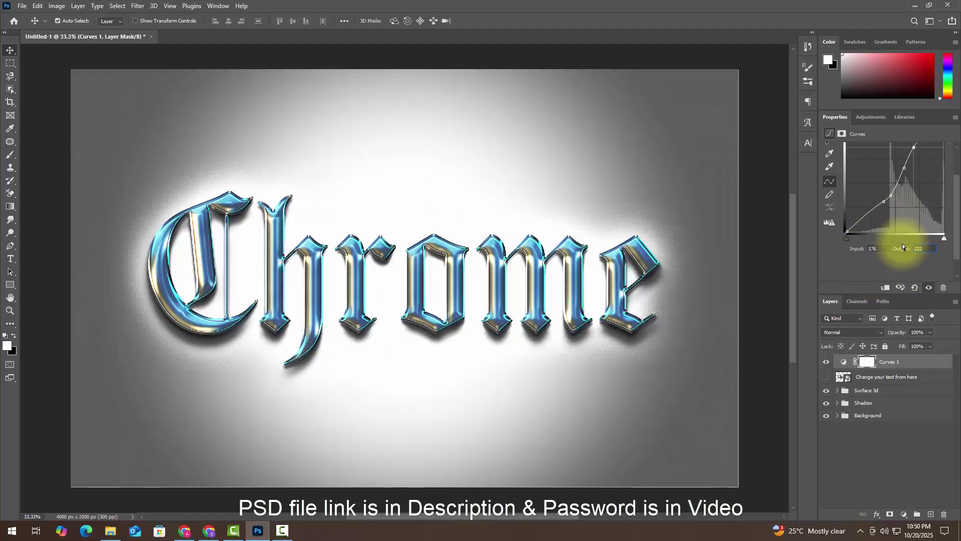
pyautogui.click(884, 289)
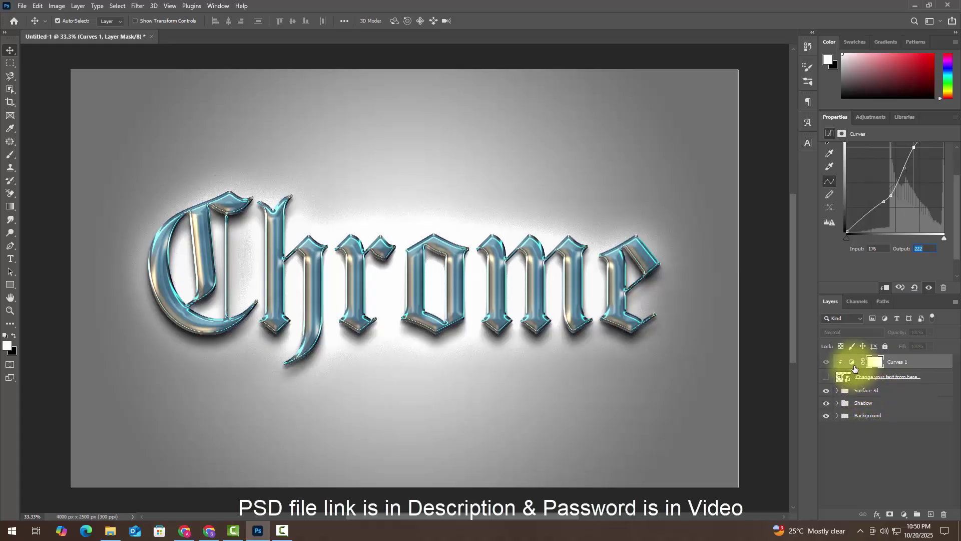
pyautogui.click(843, 362)
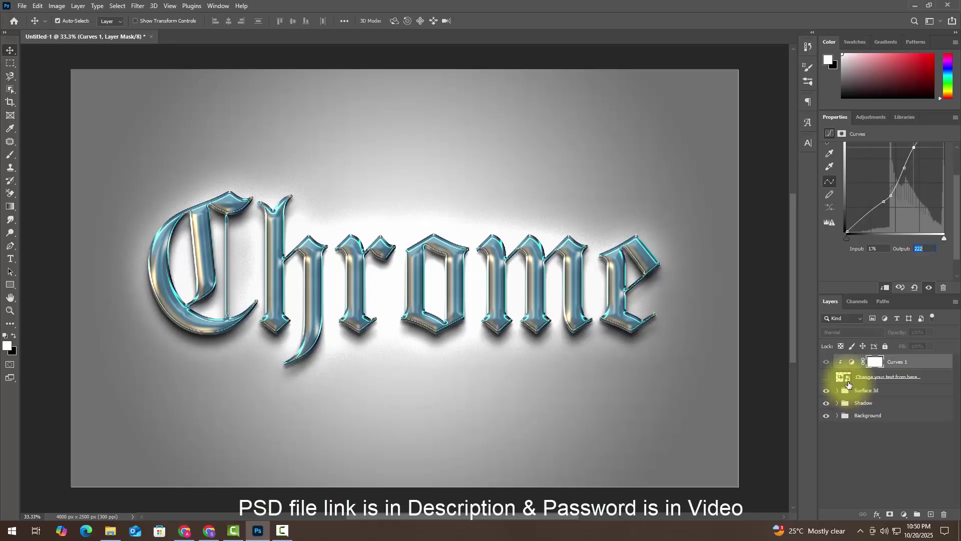
pyautogui.moveTo(848, 379); pyautogui.dragTo(864, 360)
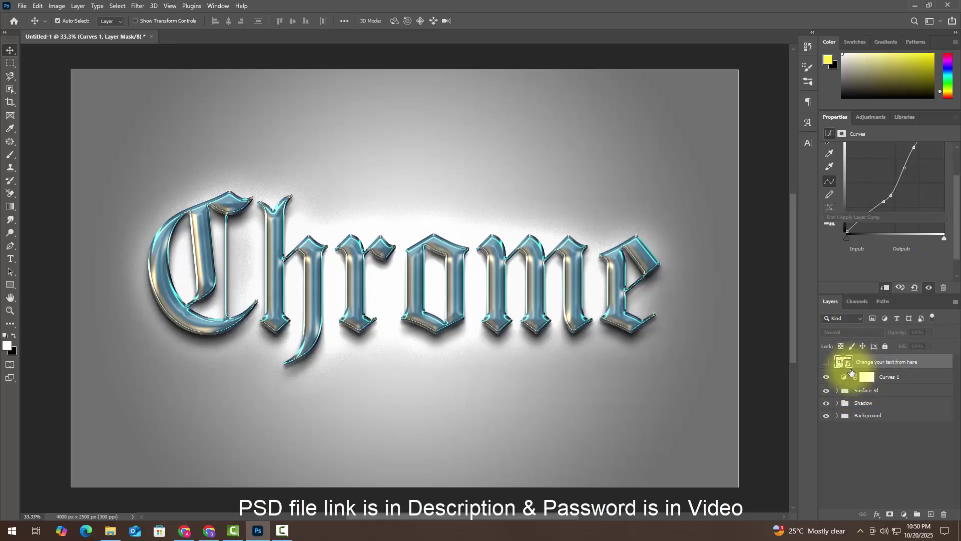
pyautogui.click(844, 379)
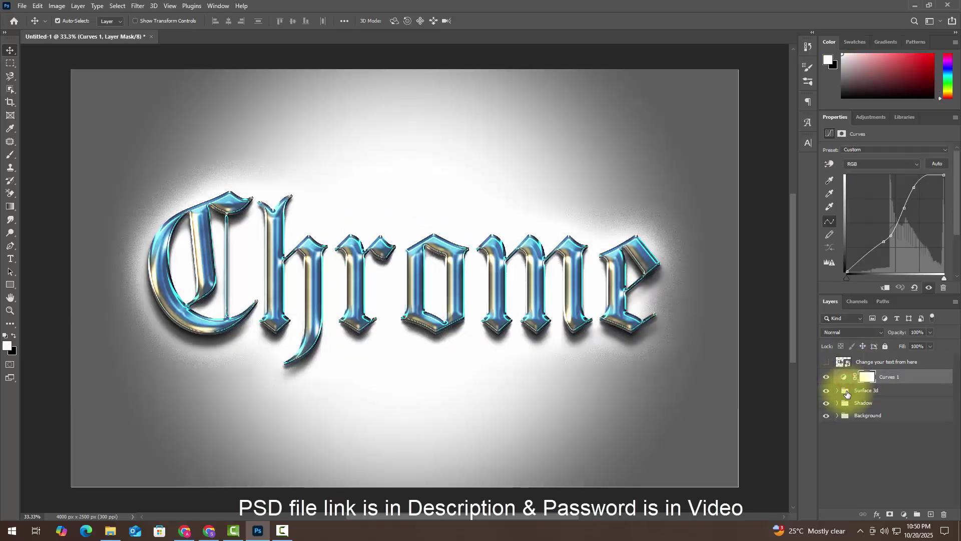
pyautogui.click(885, 287)
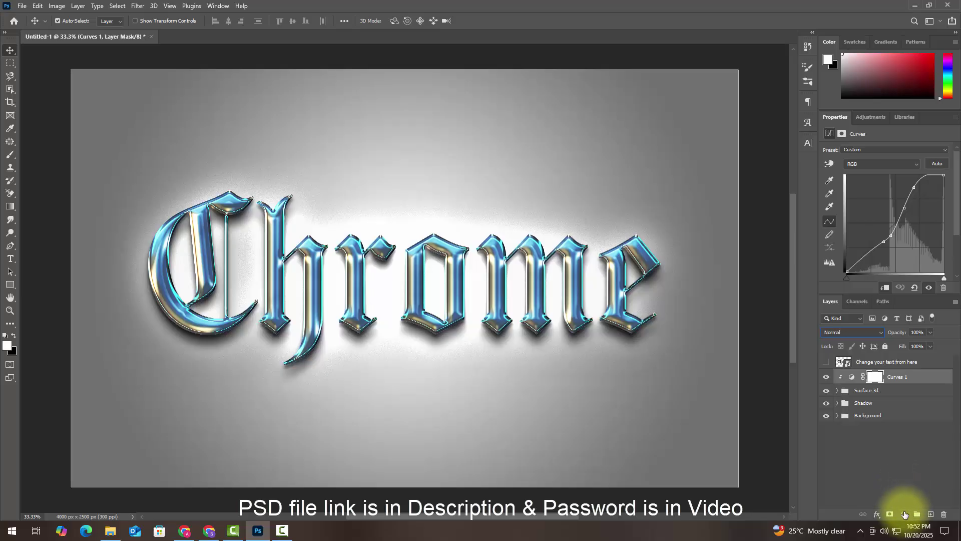
# Add a Hue/Saturation adjustment layer above Curves 1 and set its hue to +180.
pyautogui.click(904, 514)
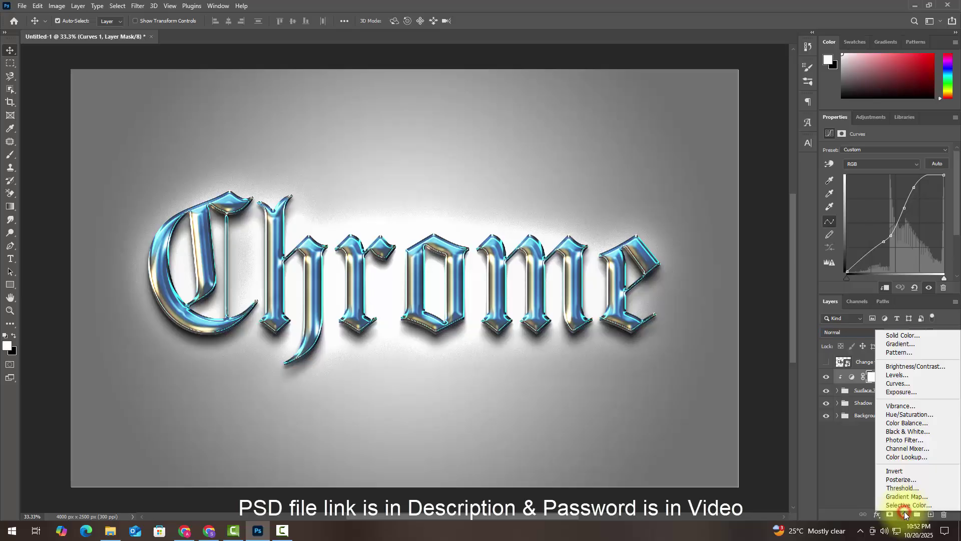
pyautogui.click(923, 413)
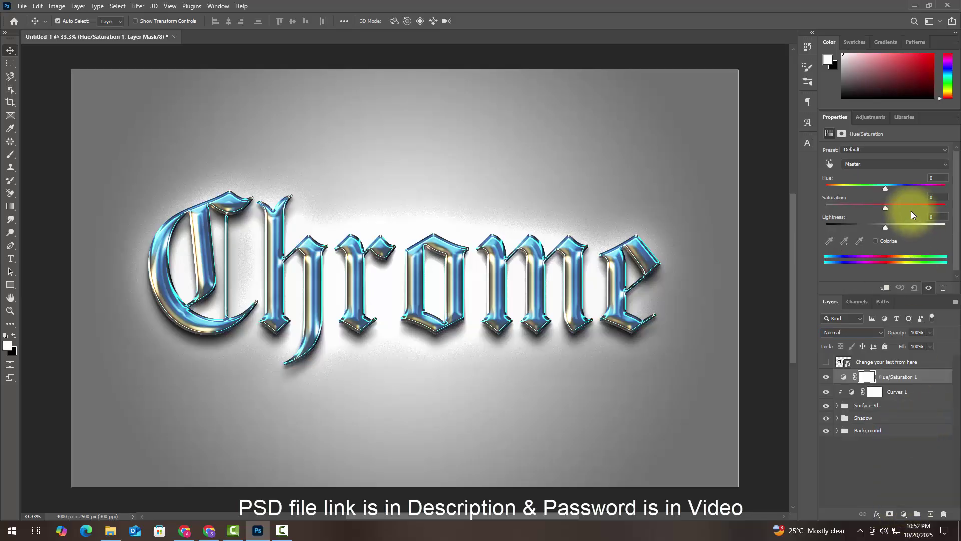
pyautogui.moveTo(885, 189); pyautogui.dragTo(935, 190)
pyautogui.moveTo(938, 191); pyautogui.dragTo(945, 191)
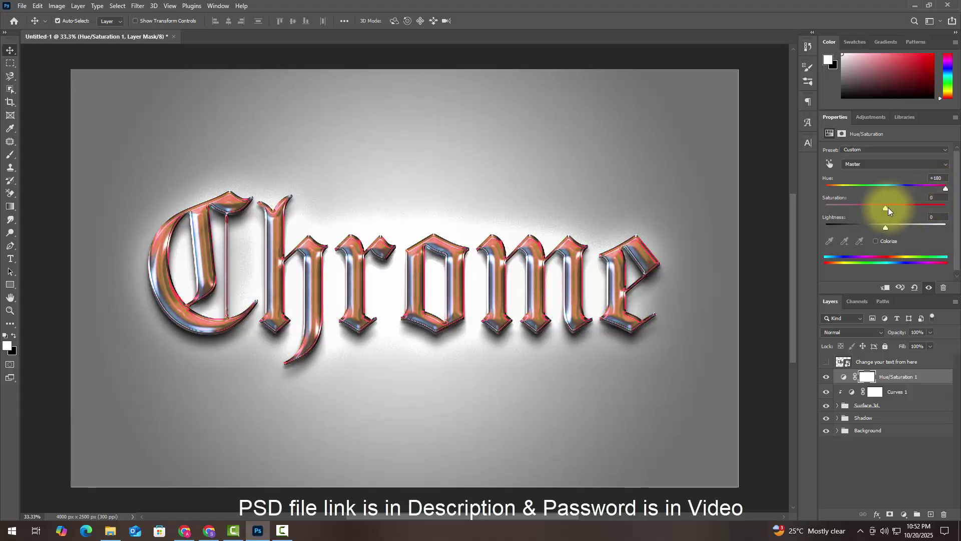